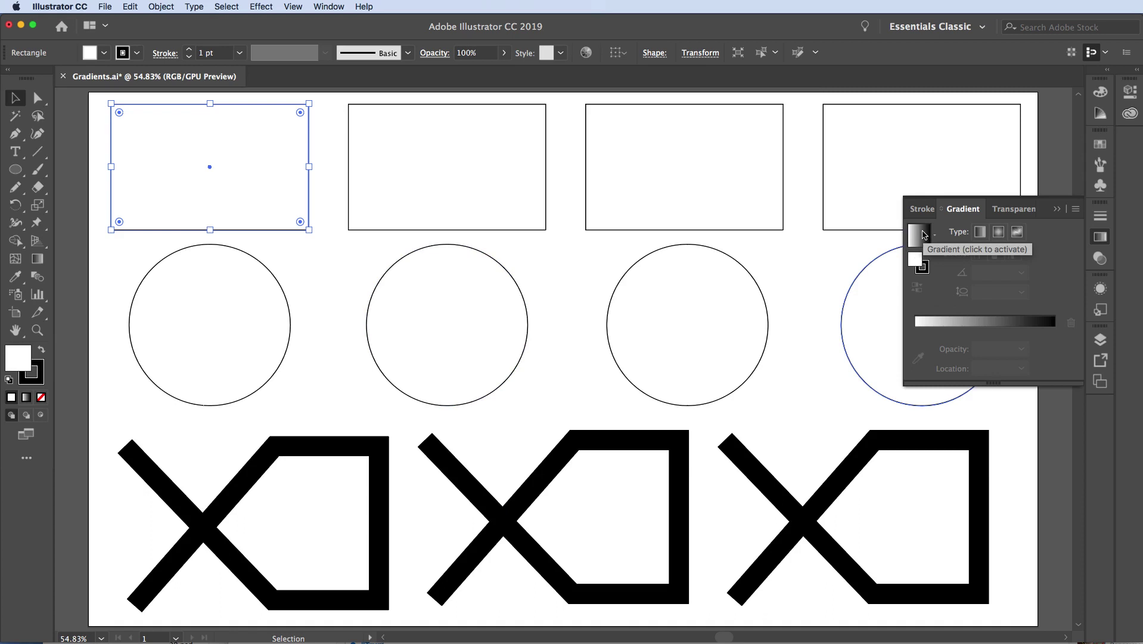
Fill the selected first rectangle with the Sky gradient preset
left_click(935, 236)
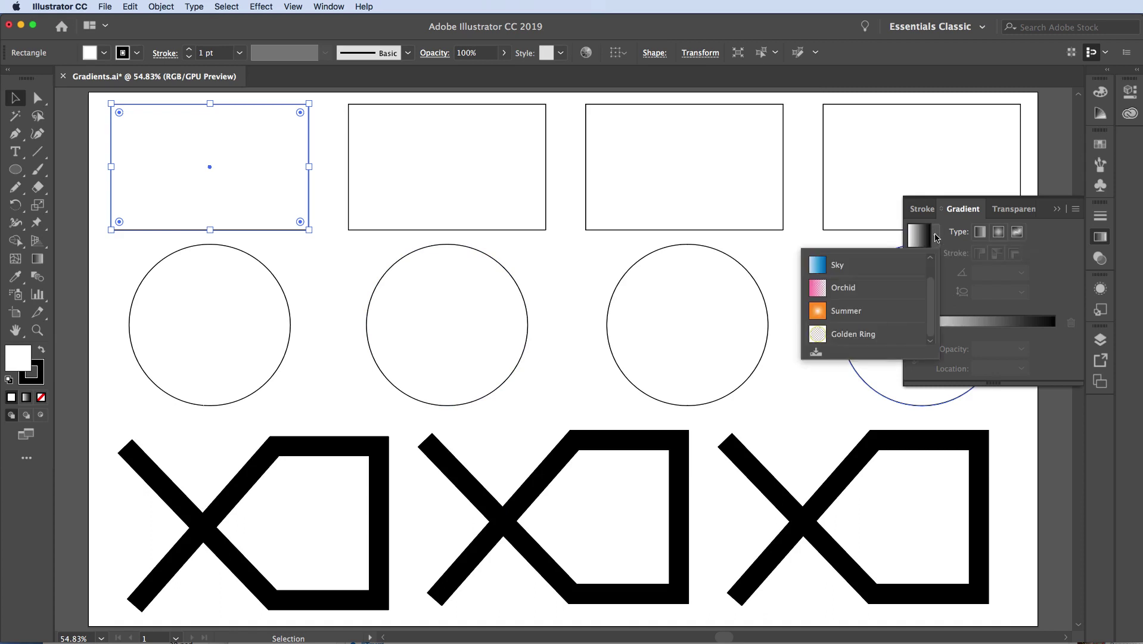
scroll(884, 291, "up", 1)
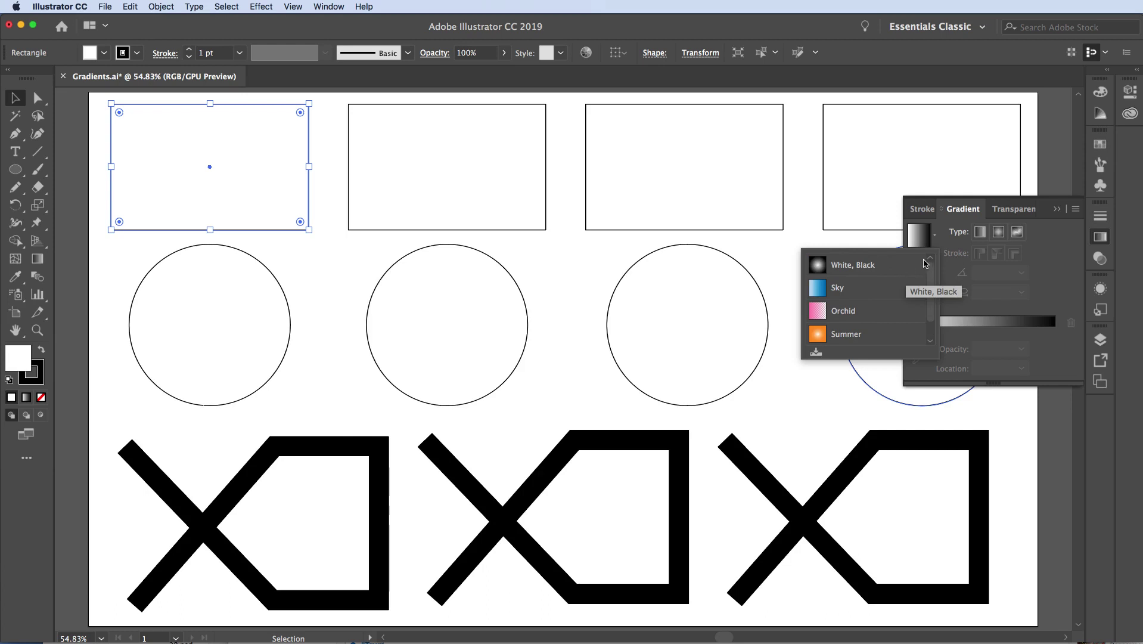
left_click(847, 288)
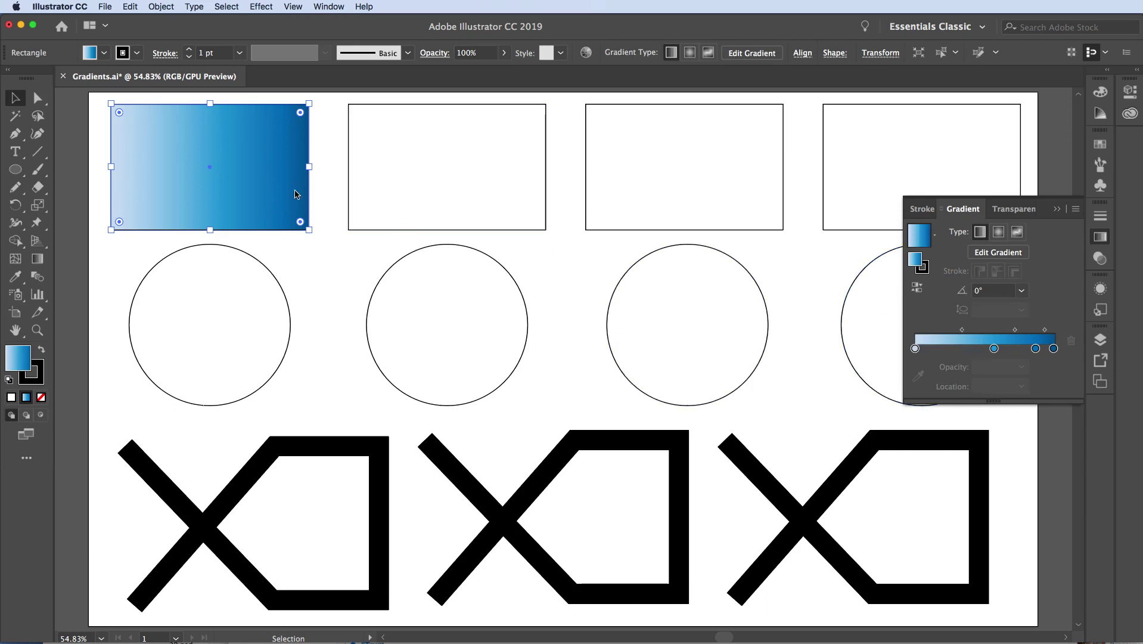
Reverse the rectangle's gradient and restore its direction, and try moving the midpoint between the first two colour stops
left_click(918, 289)
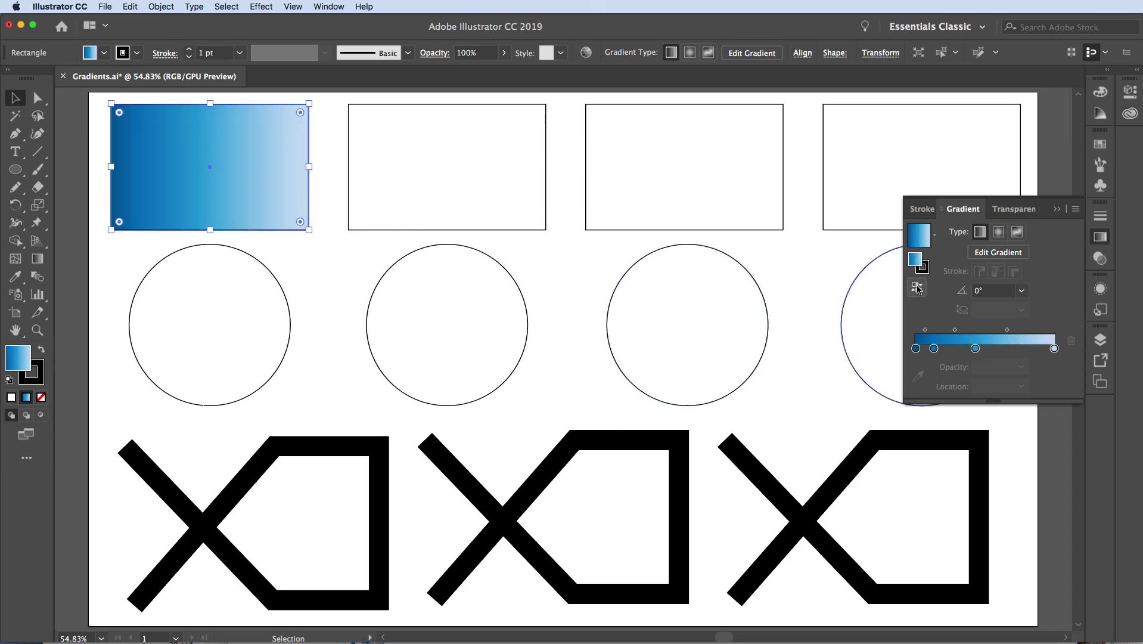
left_click(918, 288)
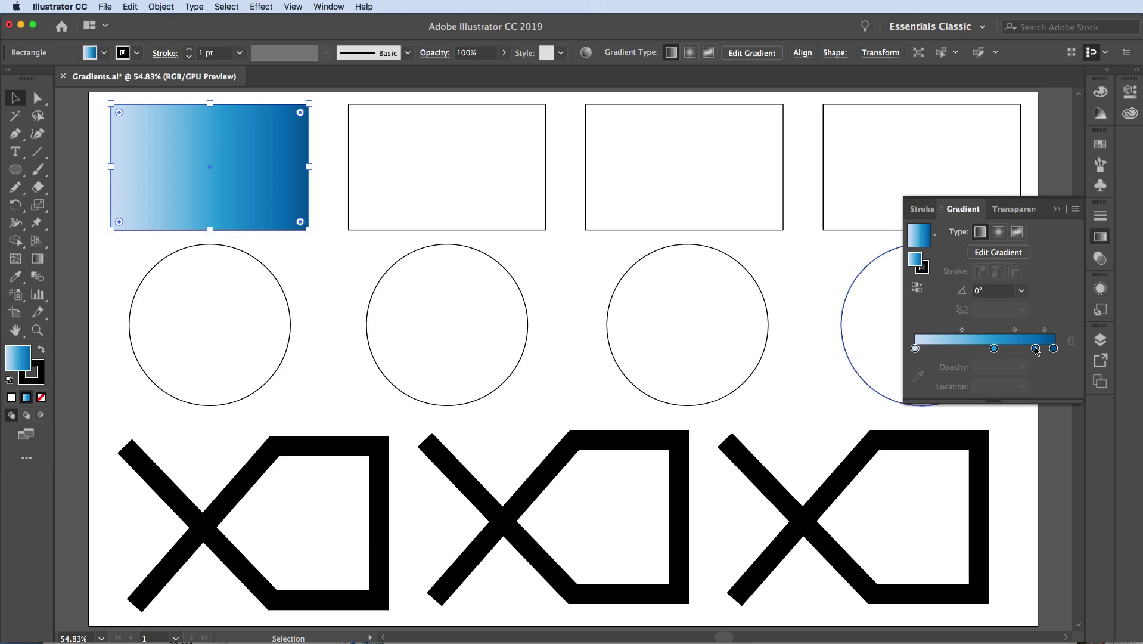
mouse_move(962, 328)
left_mouse_down()
mouse_move(937, 328)
mouse_move(956, 331)
left_mouse_up()
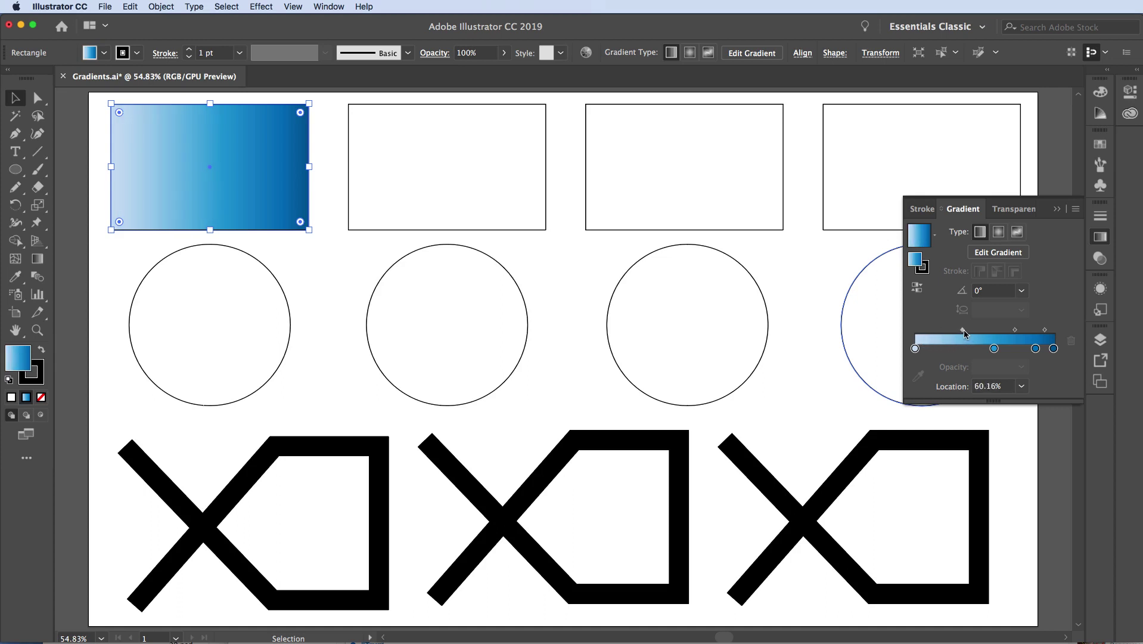
left_click(995, 348)
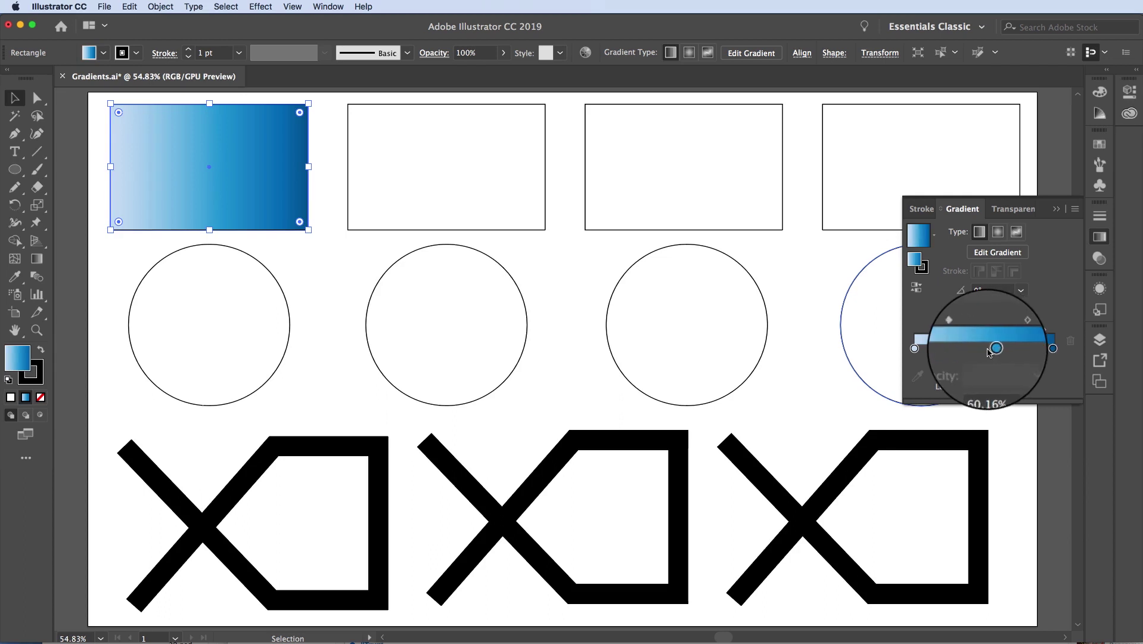
Add a colour stop at about 31.8% on the gradient and sample white from the artboard for it
left_click(959, 349)
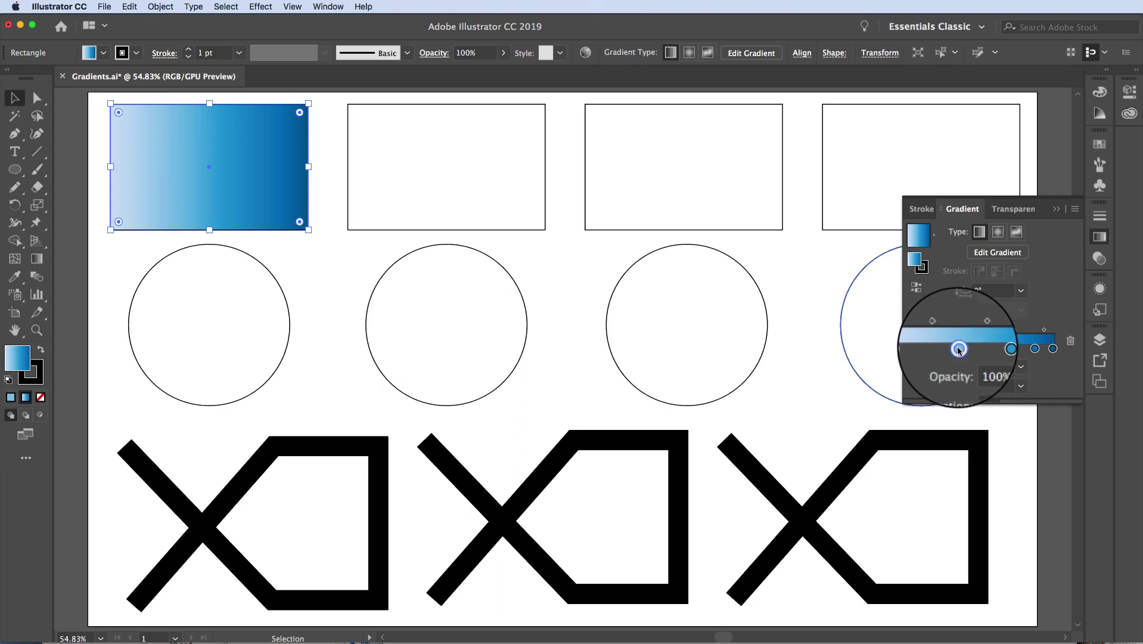
double_click(959, 349)
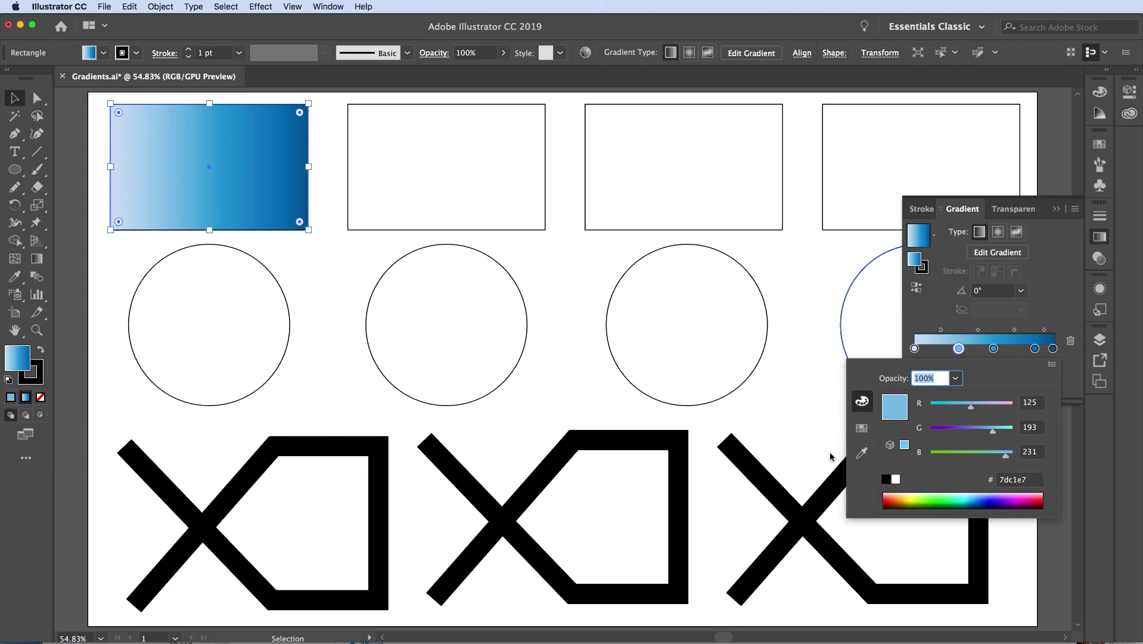
left_click(861, 429)
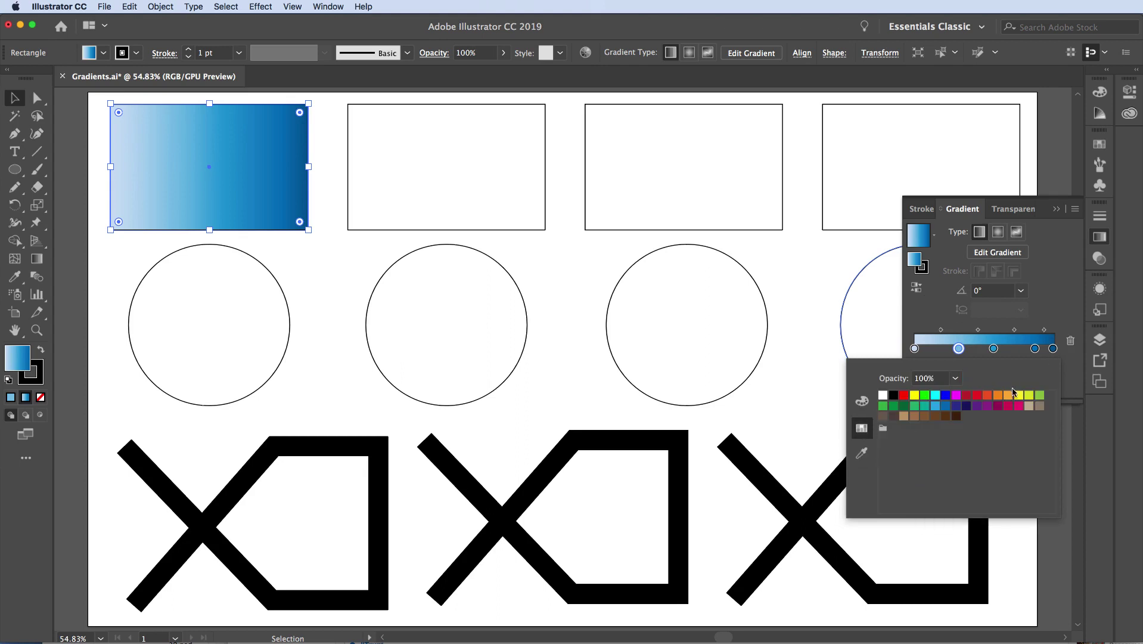
left_click(862, 455)
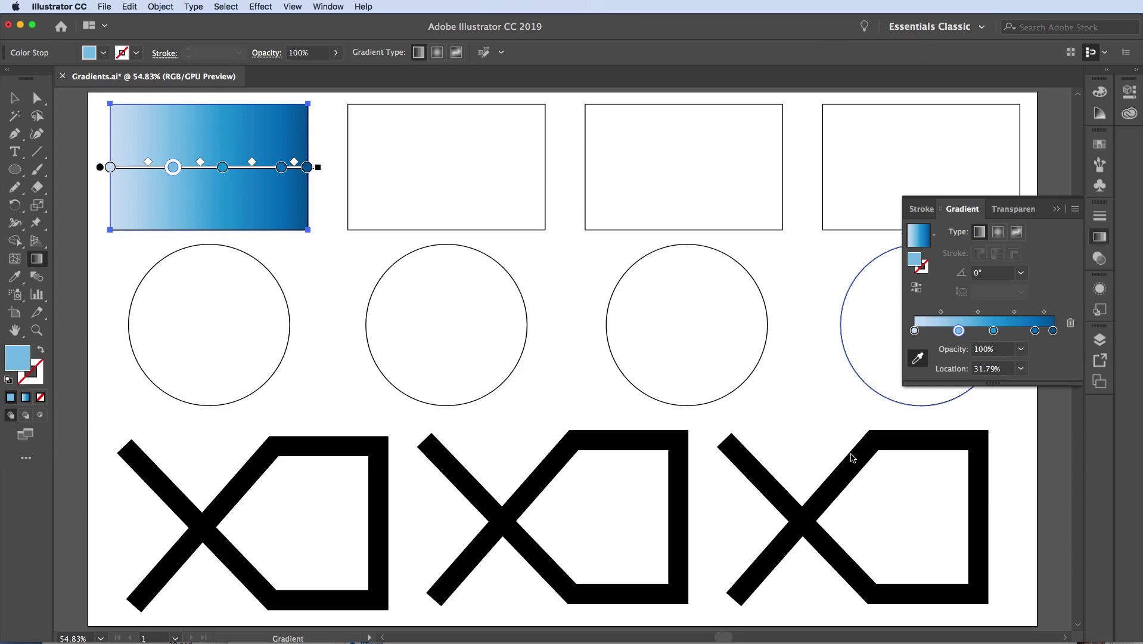
left_click(806, 416)
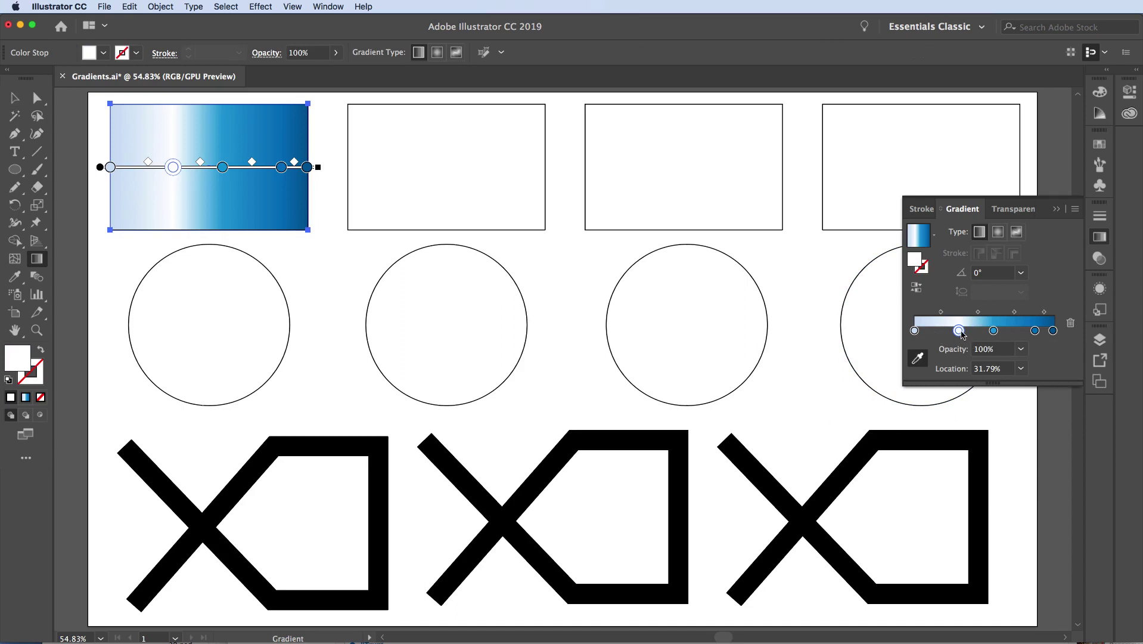
Remove the white colour stop, add another stop at about 31.8% and delete it as well
left_click_drag(961, 334, 961, 334)
left_click_drag(959, 332, 959, 350)
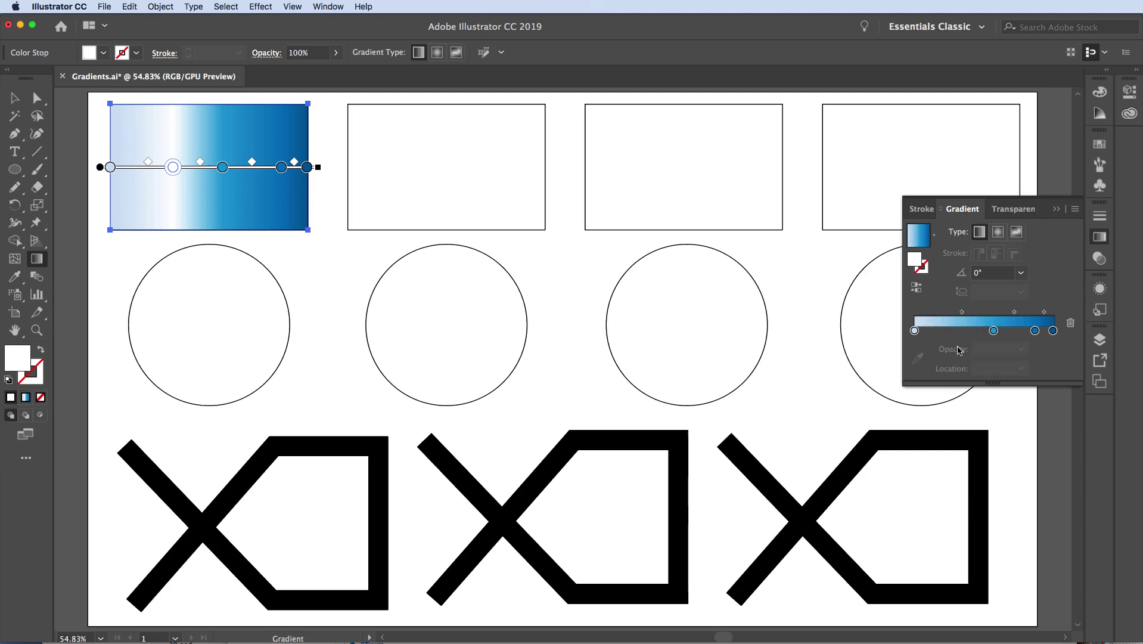
left_click(959, 330)
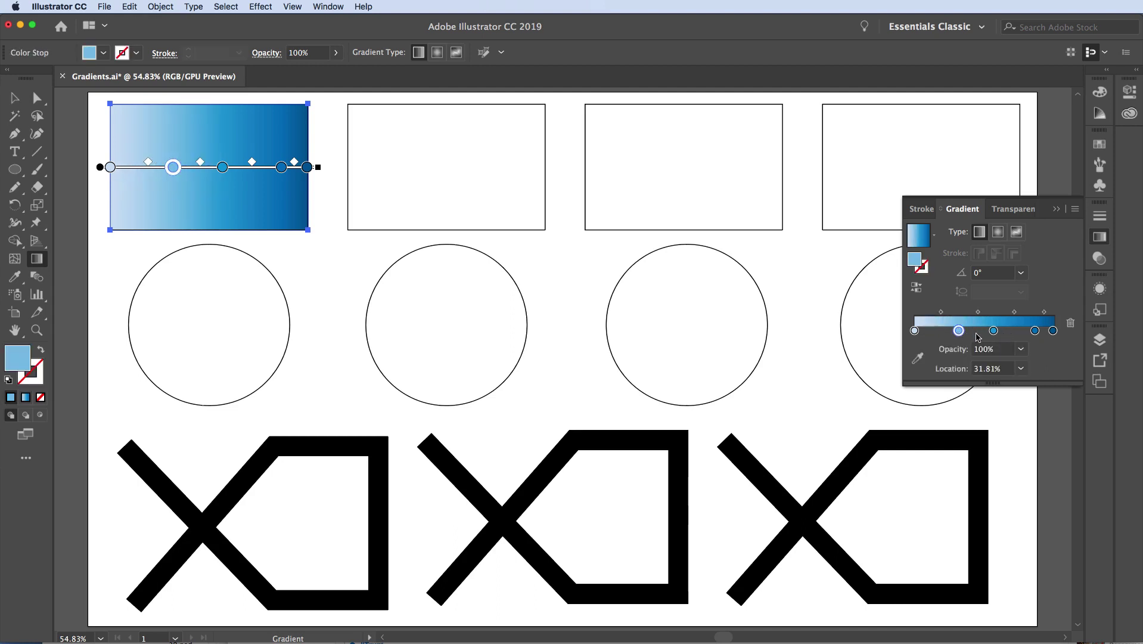
left_click(1071, 325)
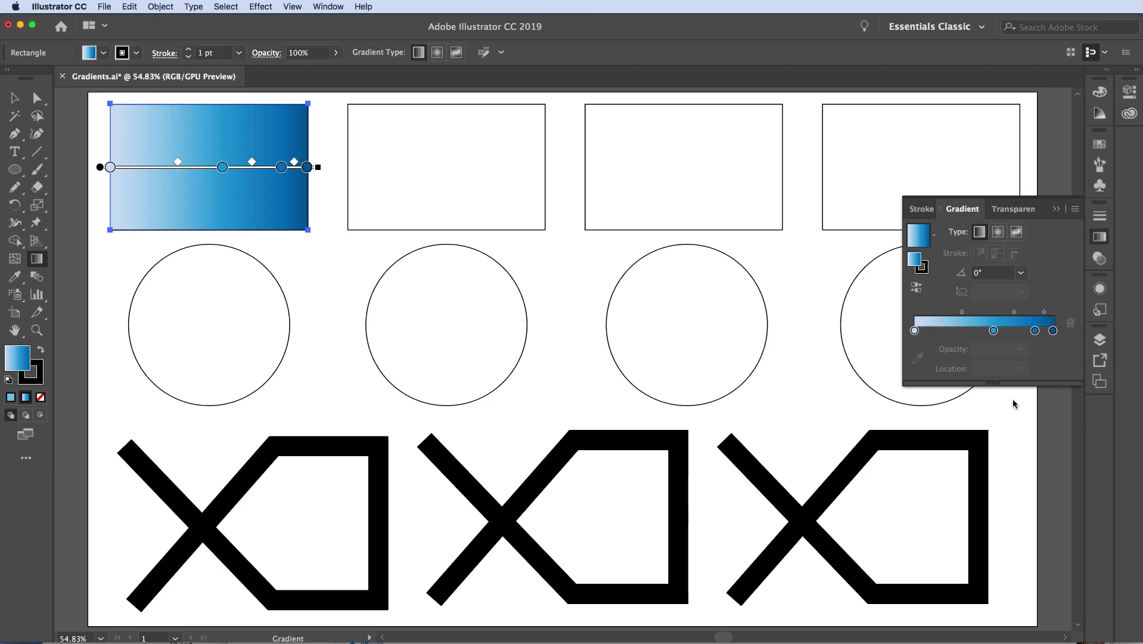
Select the gradient's first colour stop, and hide the gradient options and show them again
left_click(915, 331)
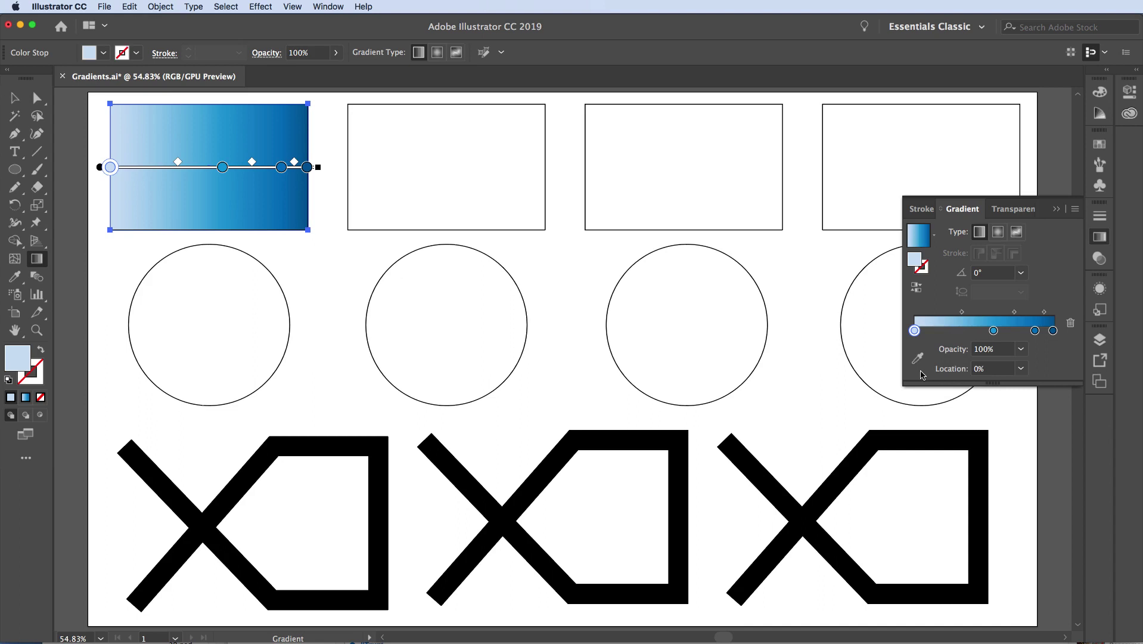
left_click(1077, 209)
left_click(1133, 211)
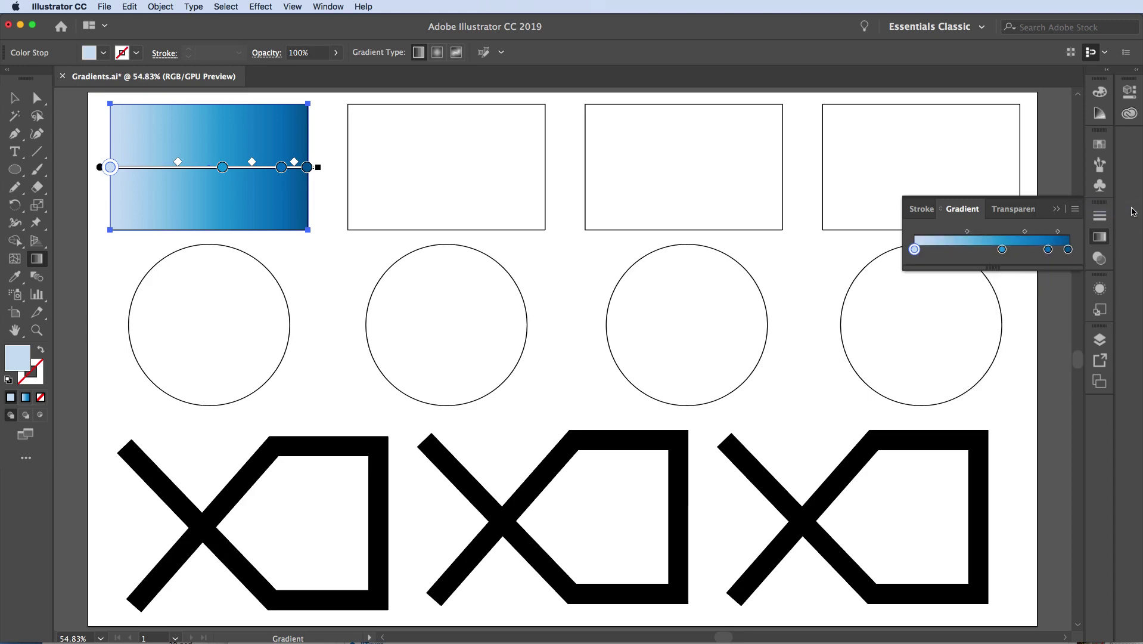
left_click(1076, 209)
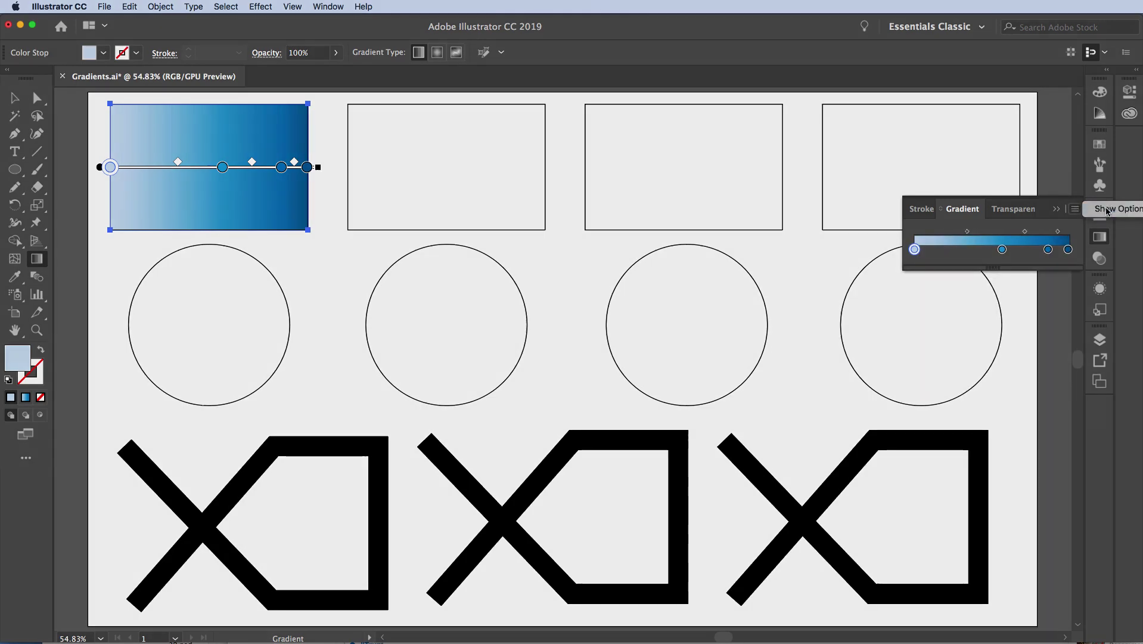
left_click(1108, 209)
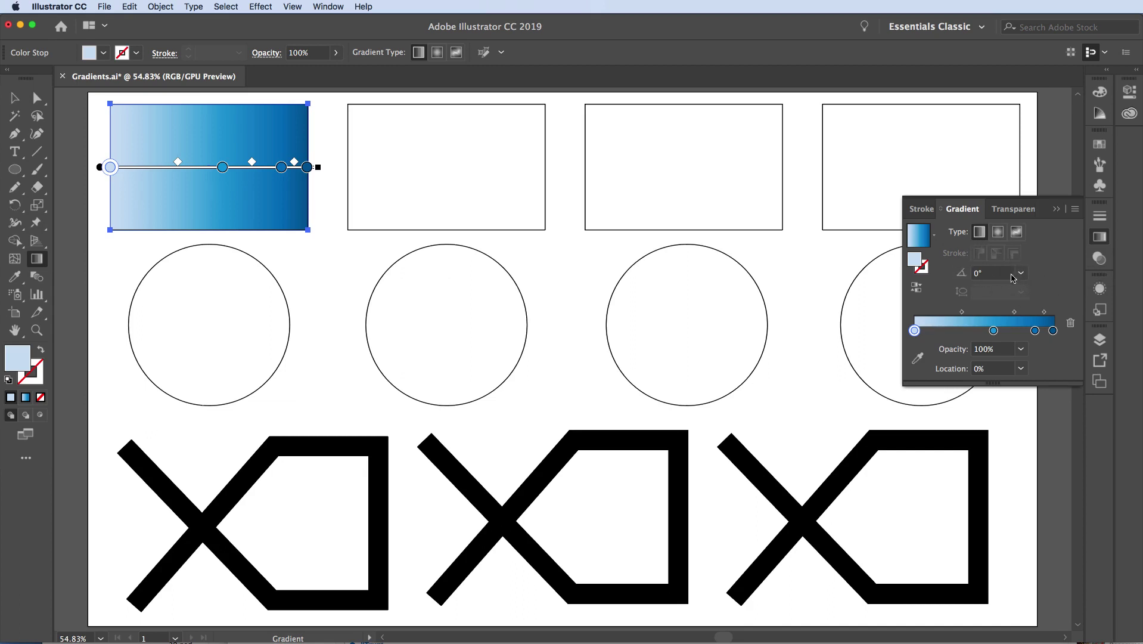
Set the rectangle's gradient angle to 120° and return it to 0°
left_click(1020, 273)
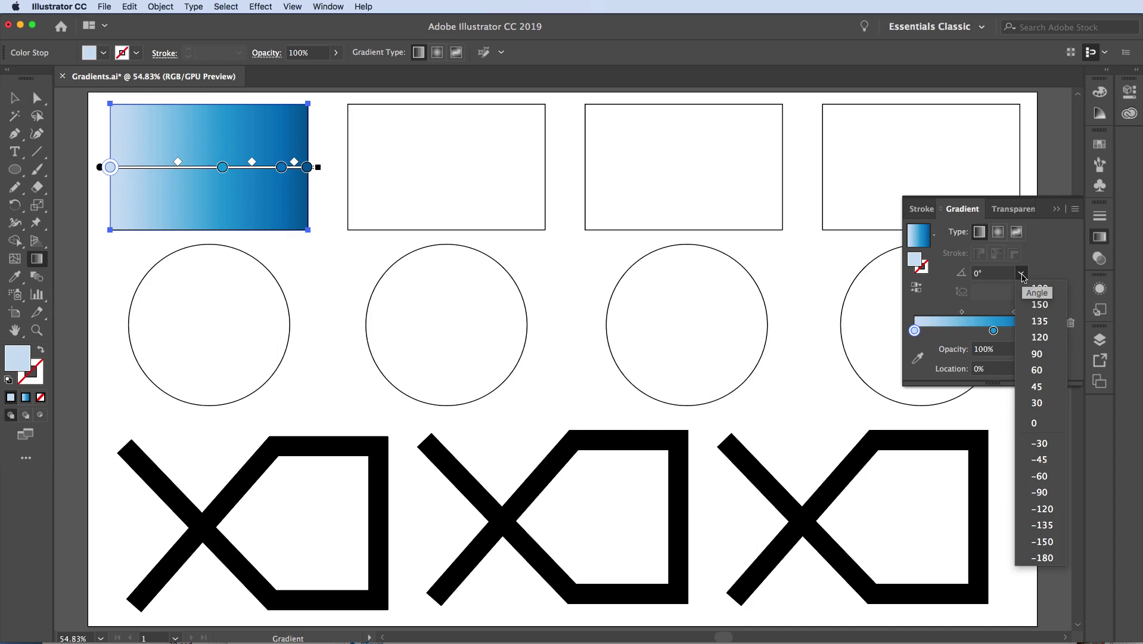
left_click(1043, 337)
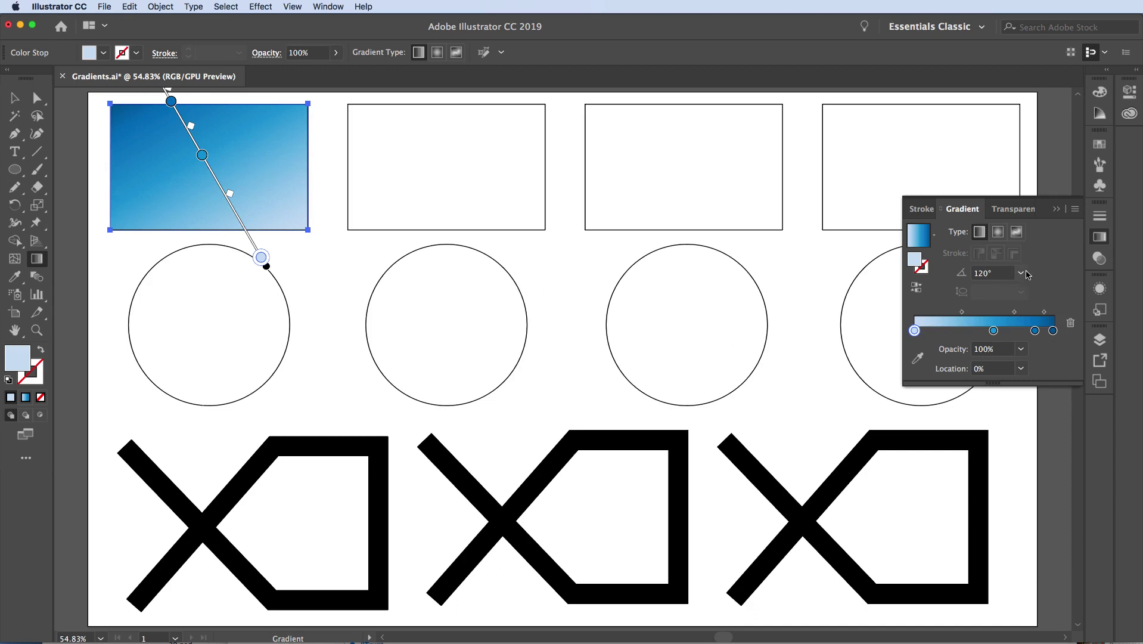
left_click(1022, 273)
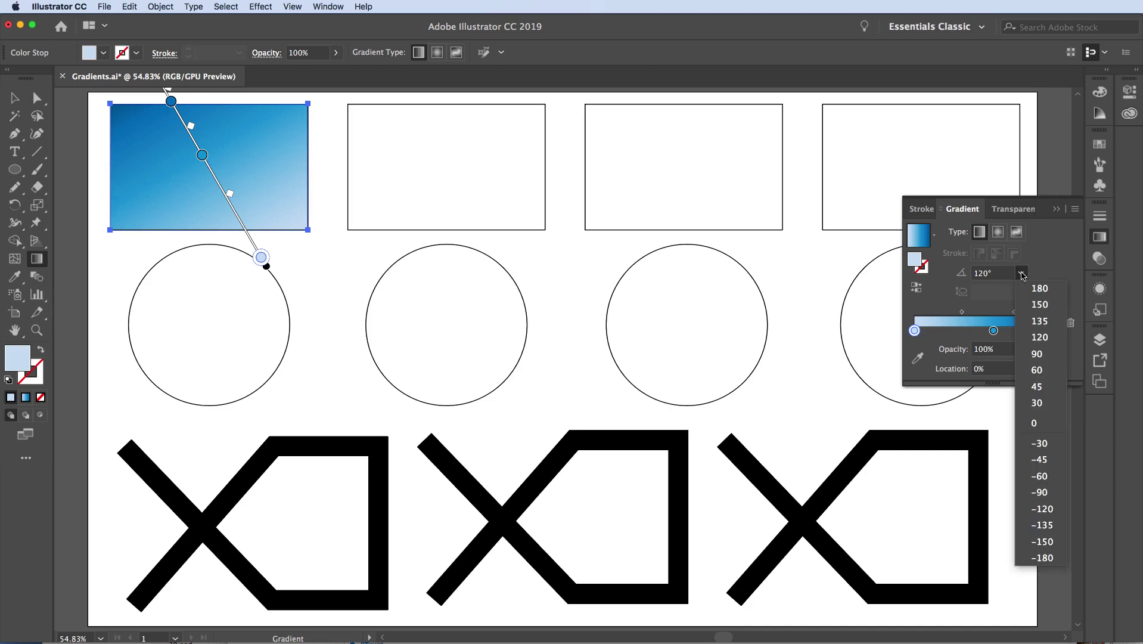
left_click(1040, 423)
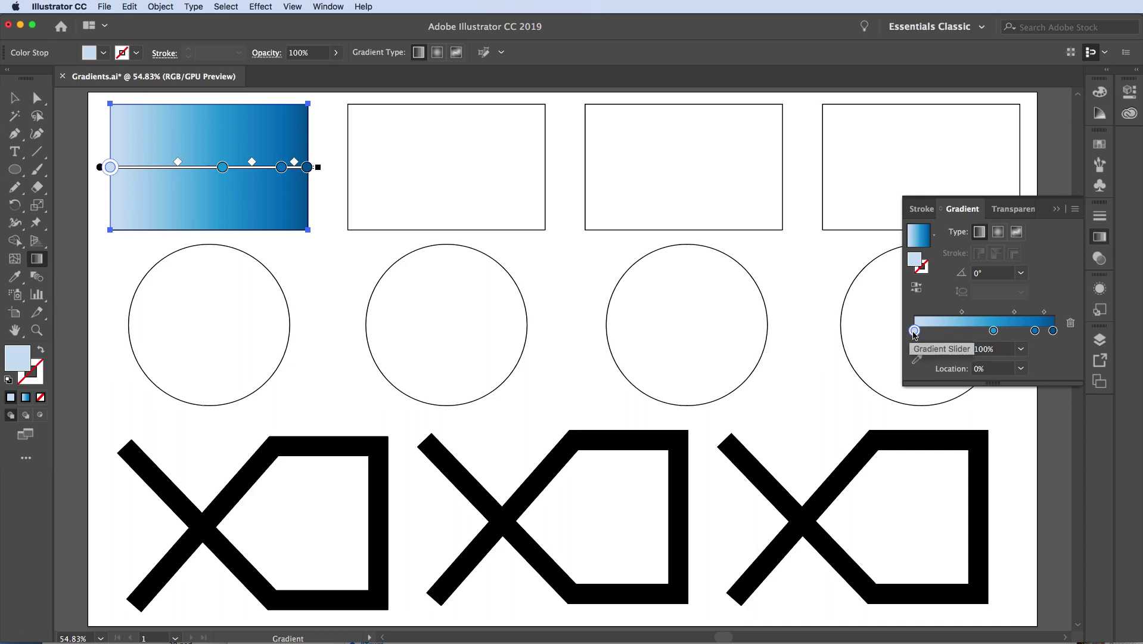
Move the gradient's second colour stop to about 35.7% and rotate the gradient on the first rectangle to about -14.7°
left_click(1034, 331)
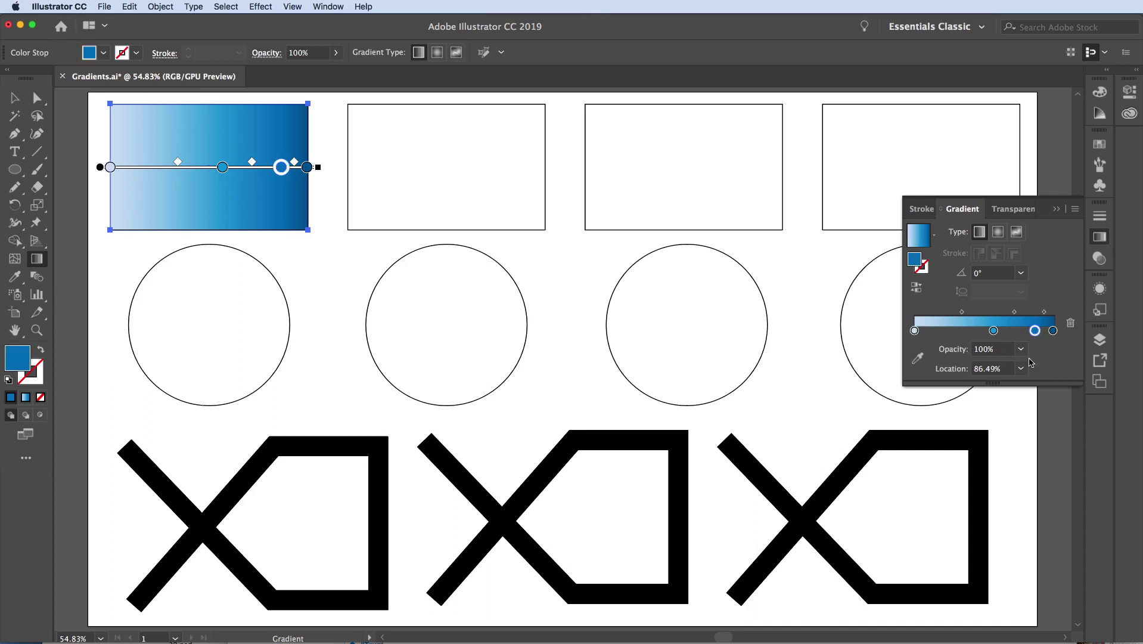
left_click(993, 330)
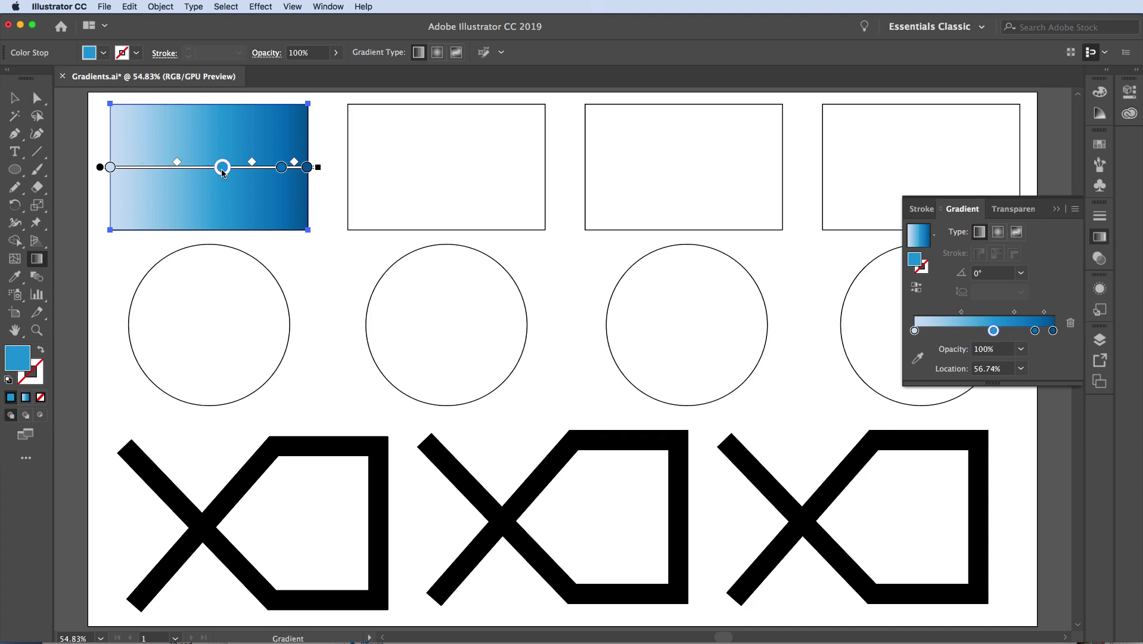
left_click_drag(222, 168, 179, 168)
mouse_move(161, 172)
left_mouse_down()
mouse_move(122, 172)
mouse_move(247, 173)
mouse_move(180, 173)
left_mouse_up()
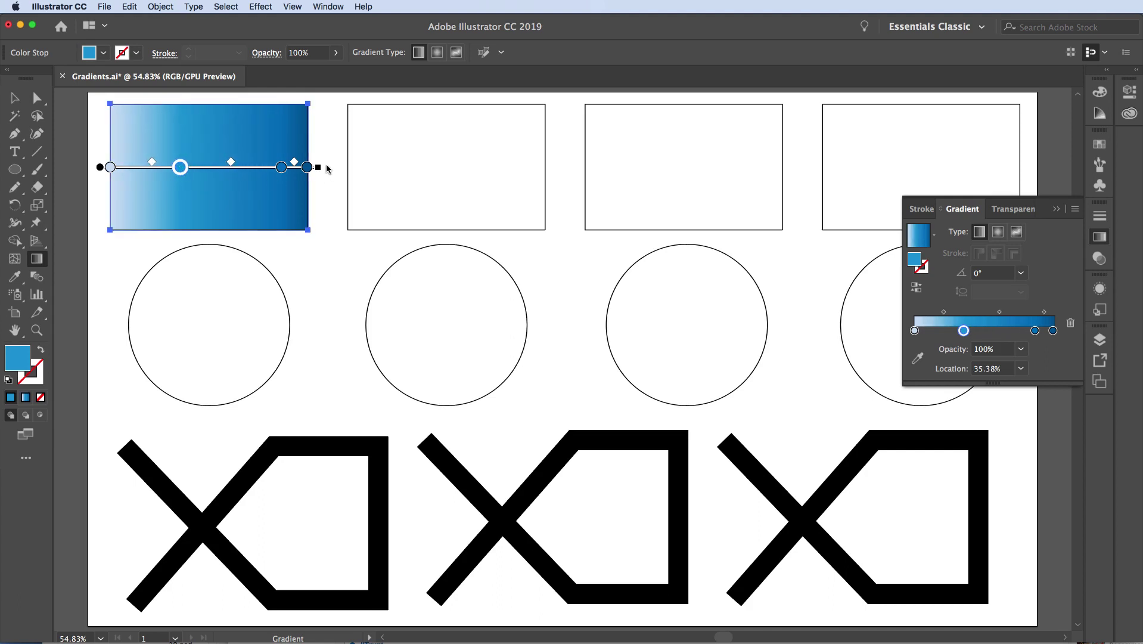
left_click_drag(327, 169, 322, 197)
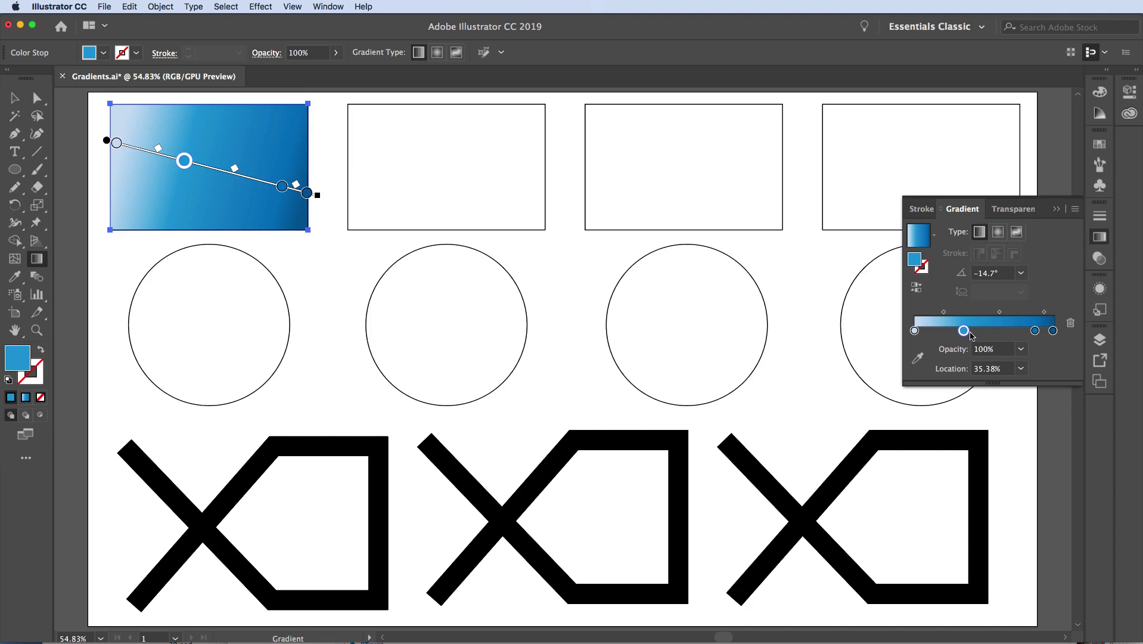
mouse_move(964, 332)
left_mouse_down()
mouse_move(1008, 335)
mouse_move(931, 334)
mouse_move(1022, 335)
mouse_move(918, 335)
mouse_move(1002, 334)
mouse_move(966, 332)
left_mouse_up()
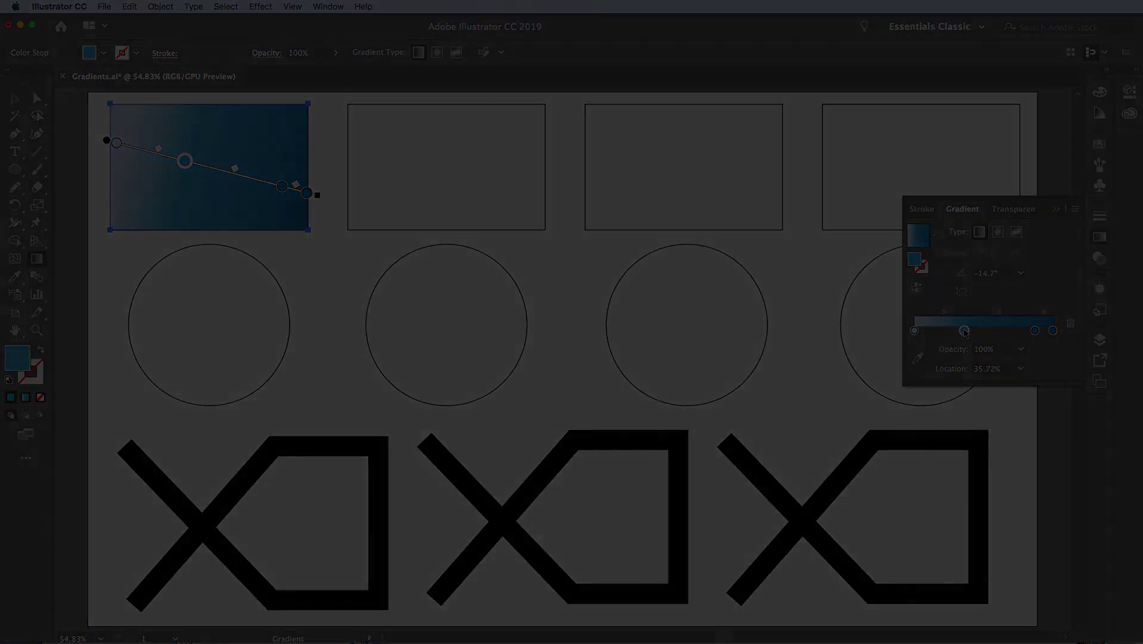
Fill the second rectangle with the current gradient as a radial type and move its second colour stop to about 60%
key("v")
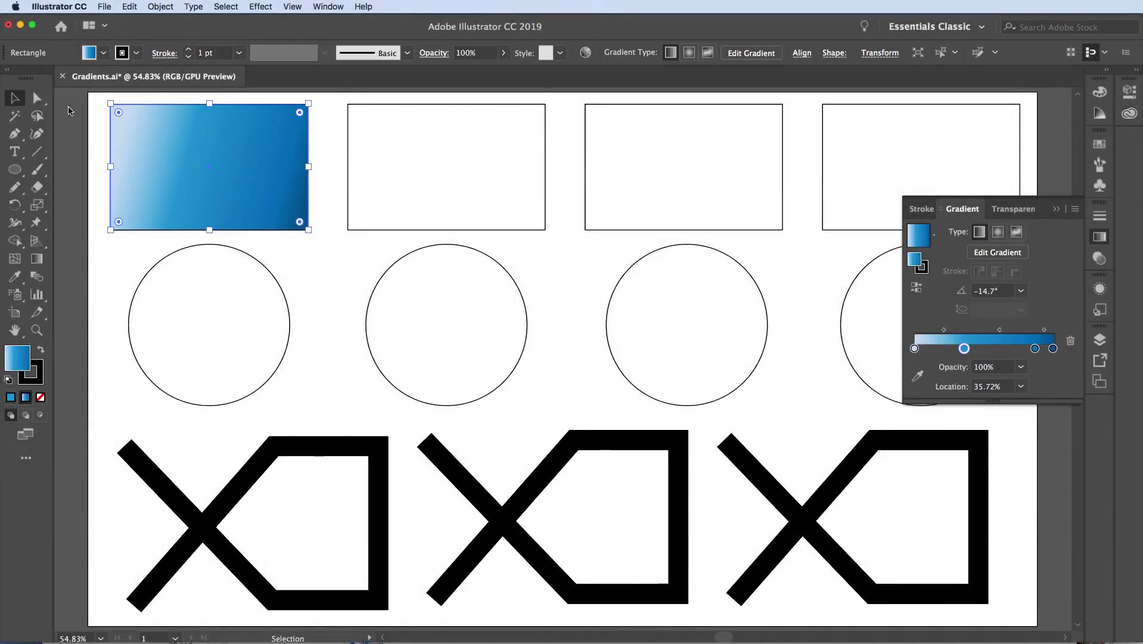
left_click(446, 110)
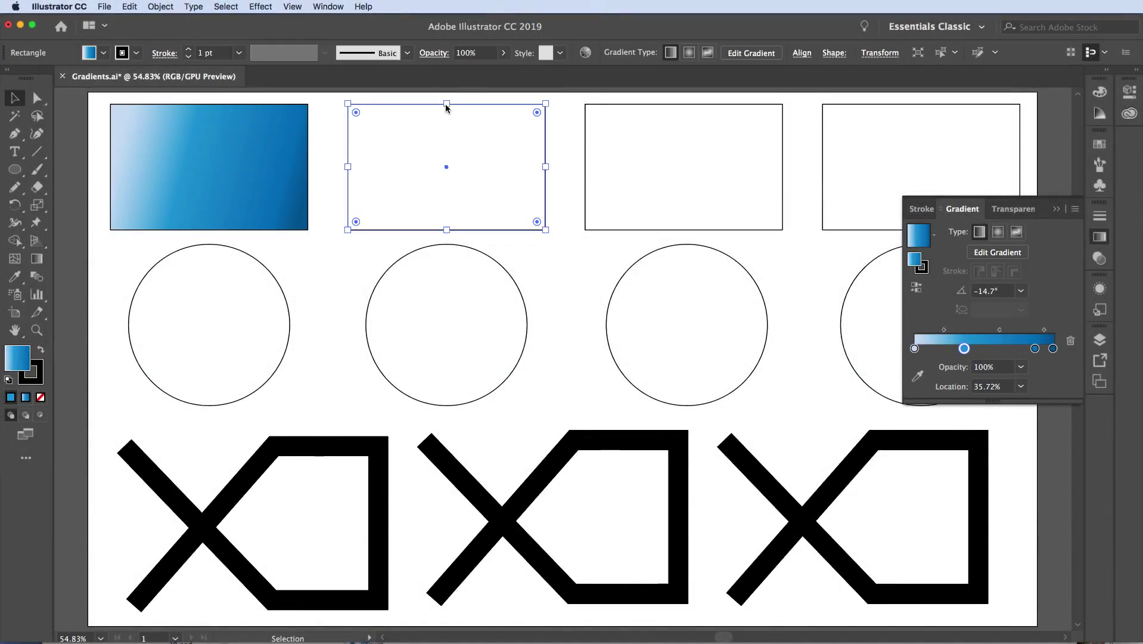
left_click(919, 237)
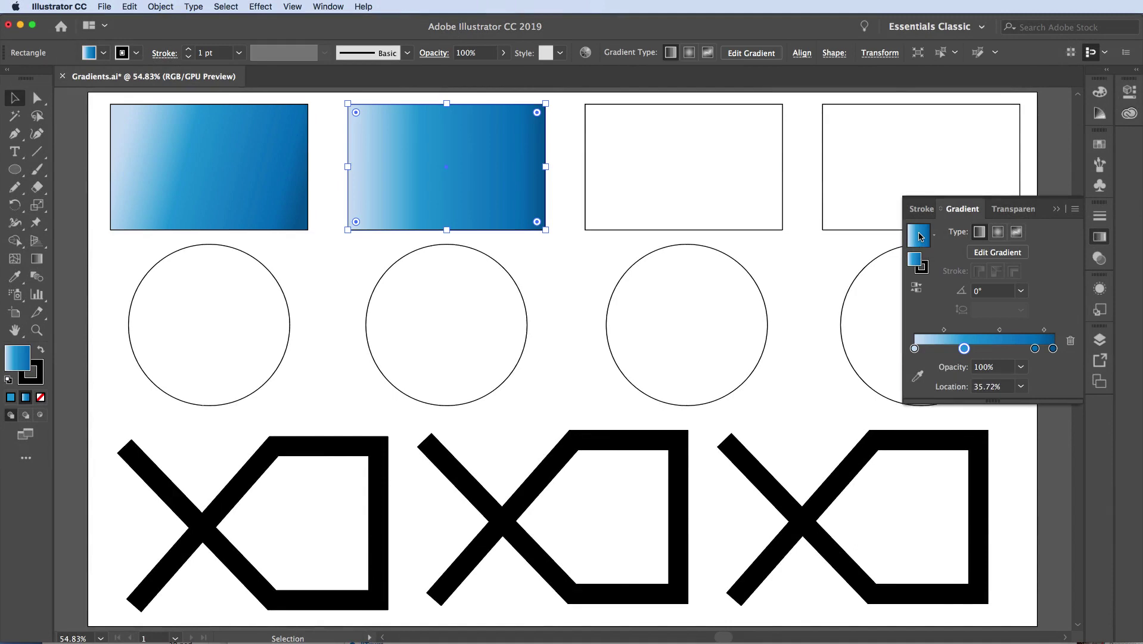
left_click(998, 233)
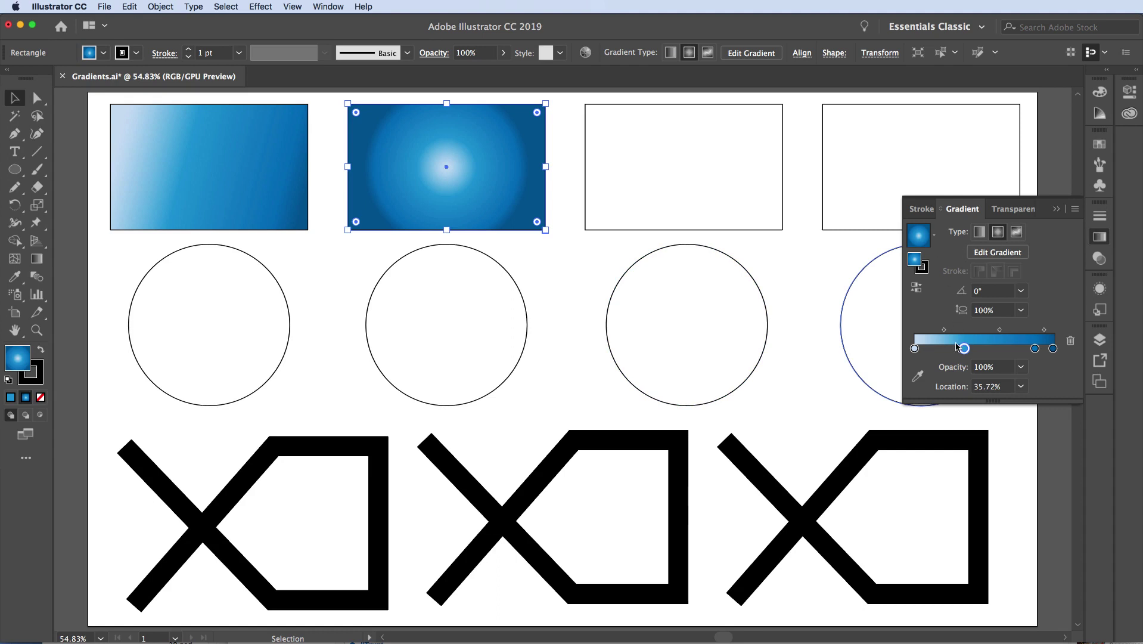
left_click_drag(964, 349, 997, 349)
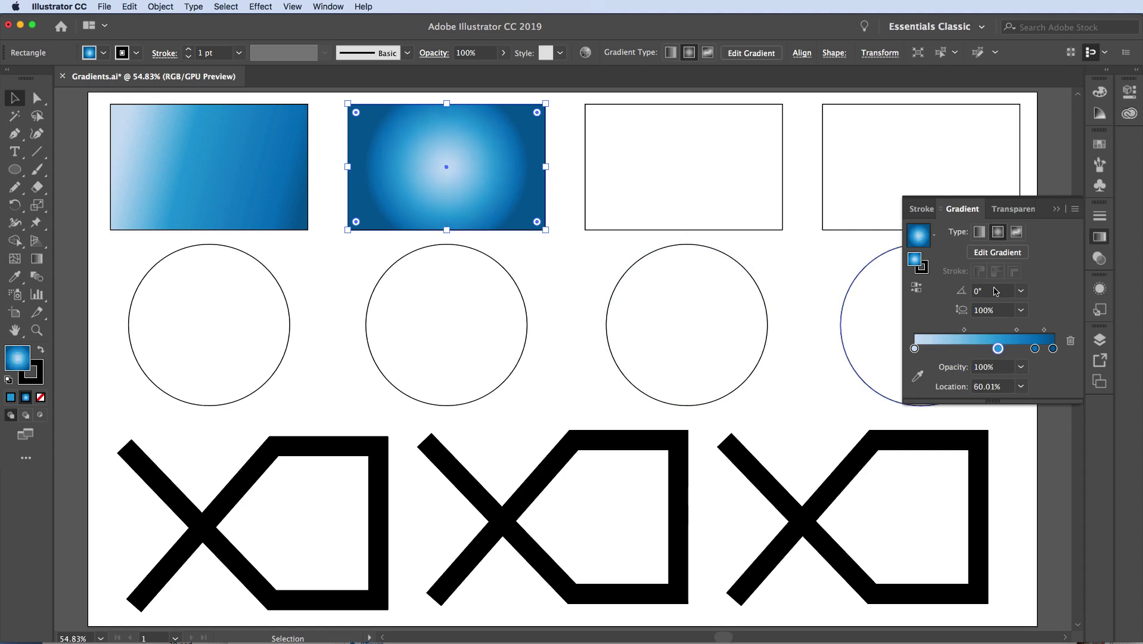
Save the second rectangle's radial gradient as a new swatch
left_click(1101, 146)
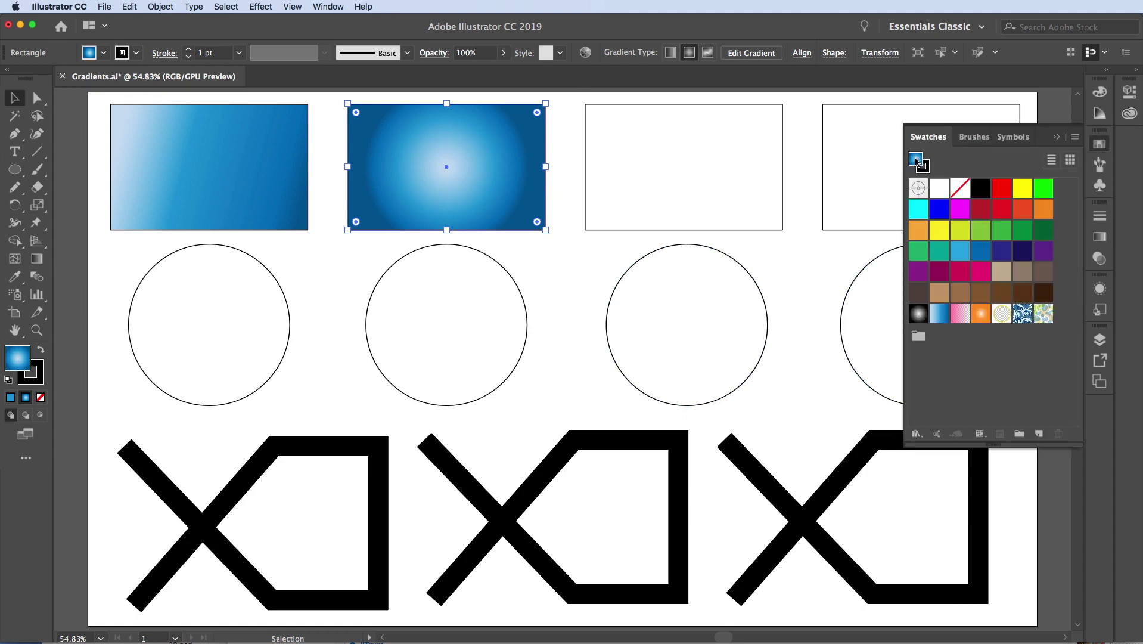
left_click_drag(916, 159, 1051, 329)
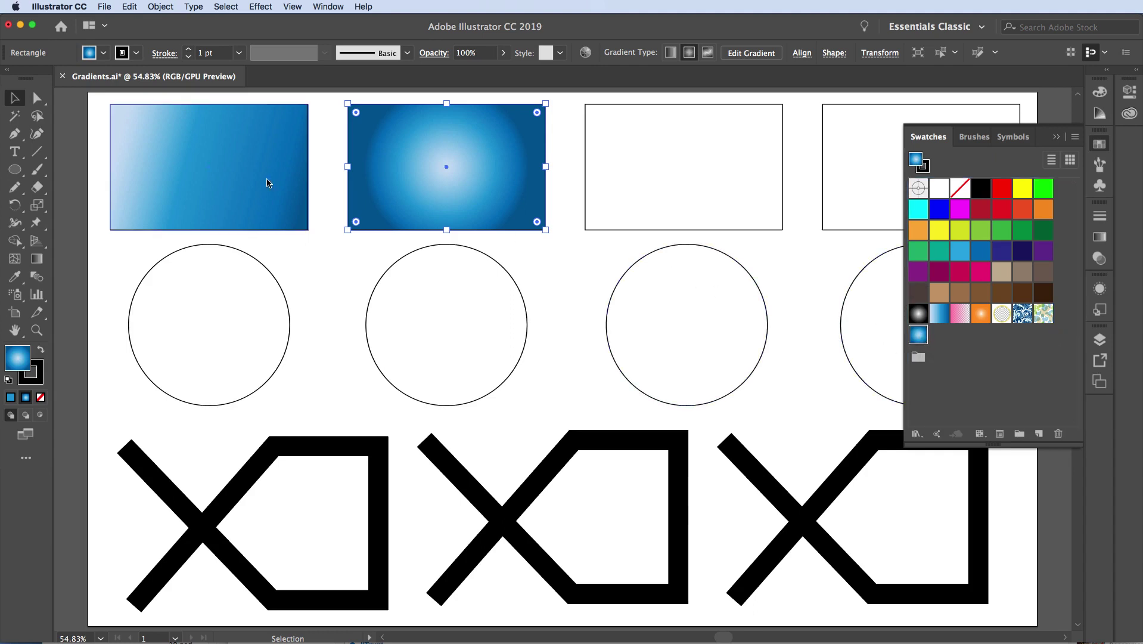
Save the first rectangle's linear gradient as a new swatch and collapse the swatches
left_click(170, 127)
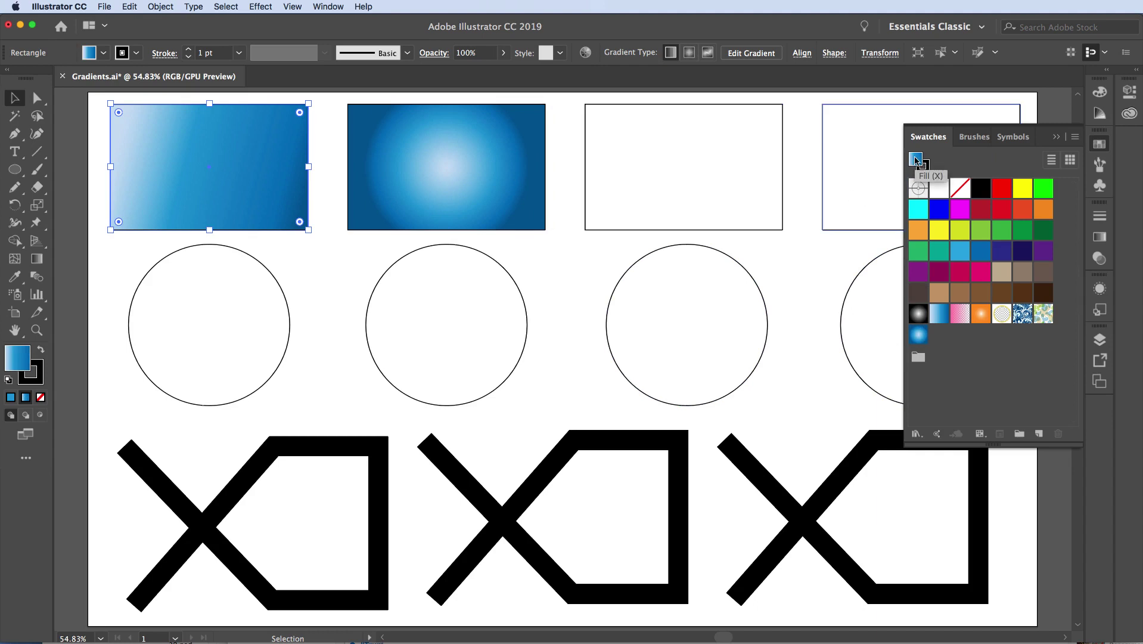
left_click_drag(916, 160, 932, 348)
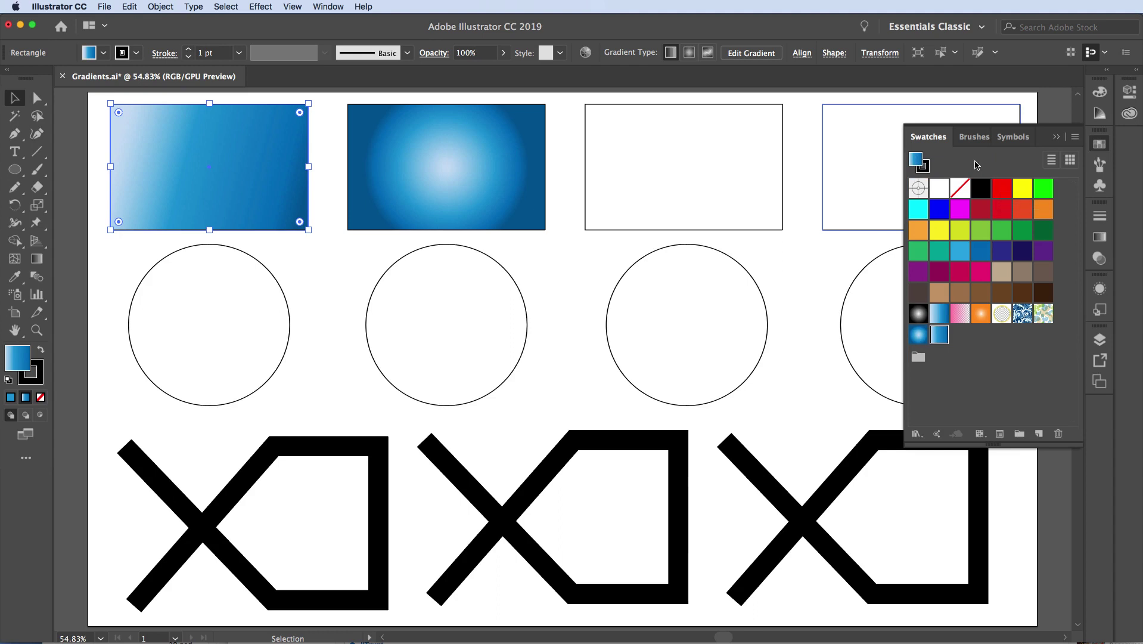
left_click(1056, 136)
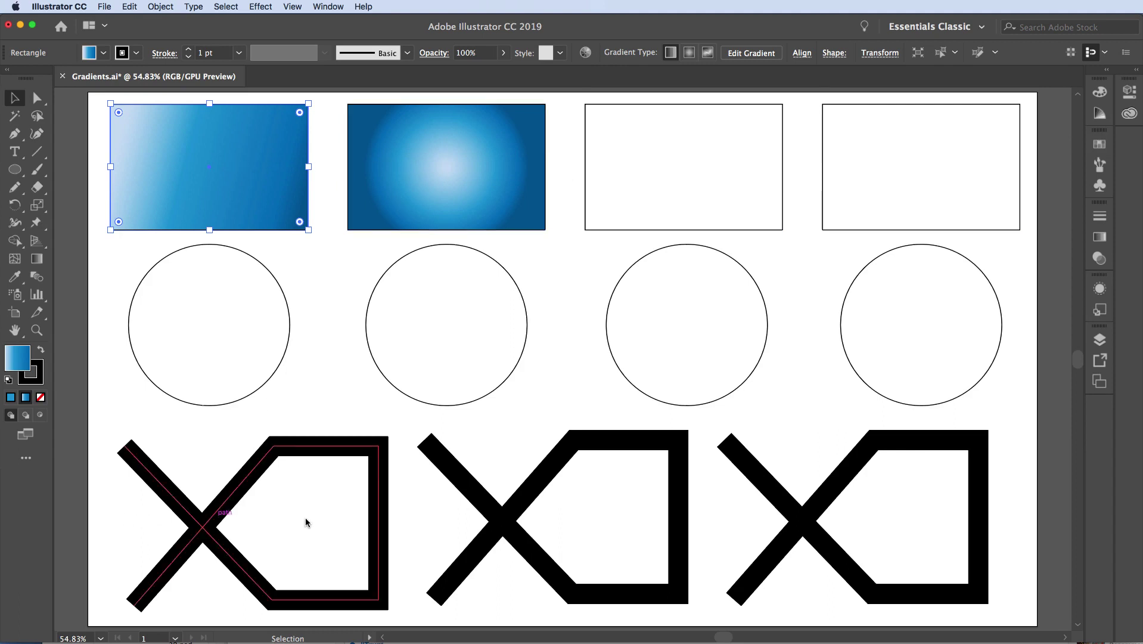
Fill the third rectangle with a freeform gradient drawn with Points, trying the Lines option along the way
left_click(687, 172)
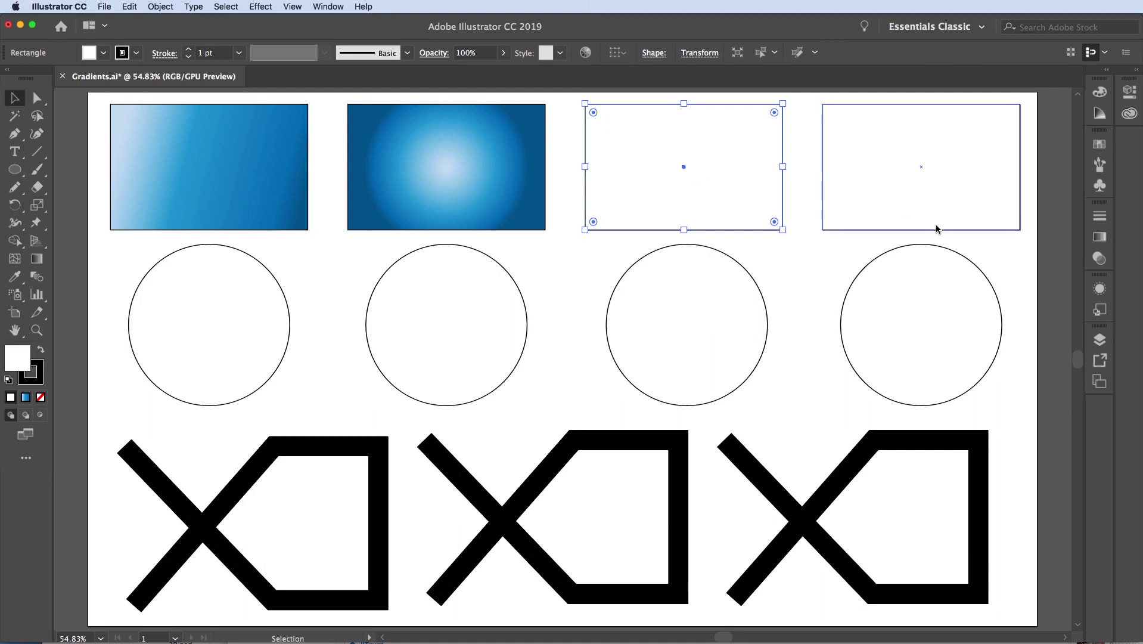
left_click(1100, 238)
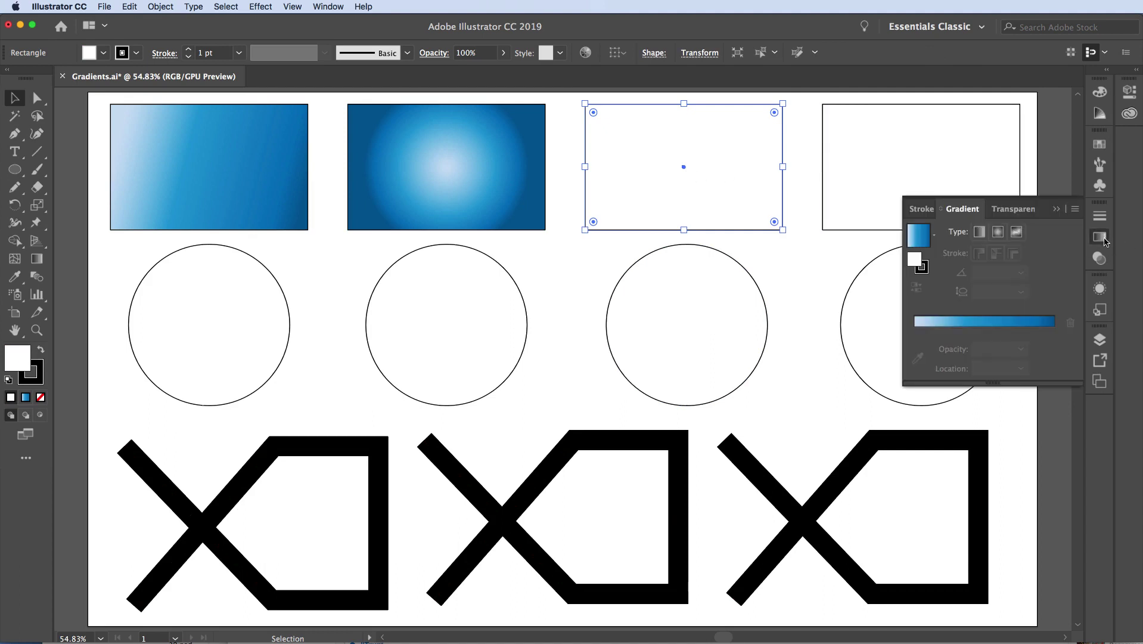
left_click(1017, 233)
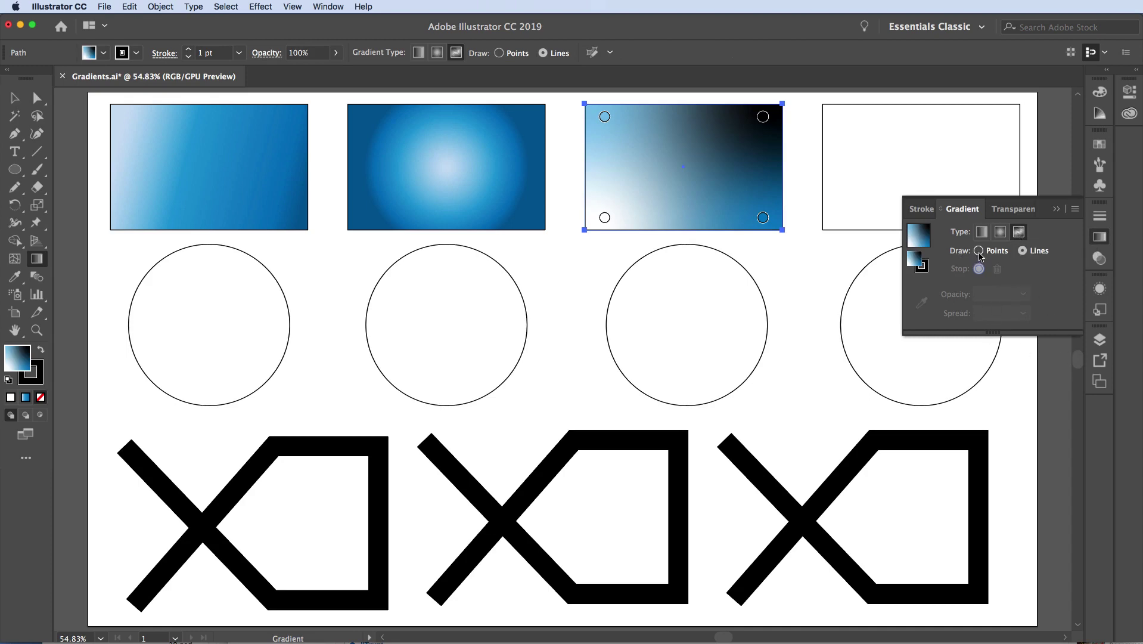
left_click(979, 251)
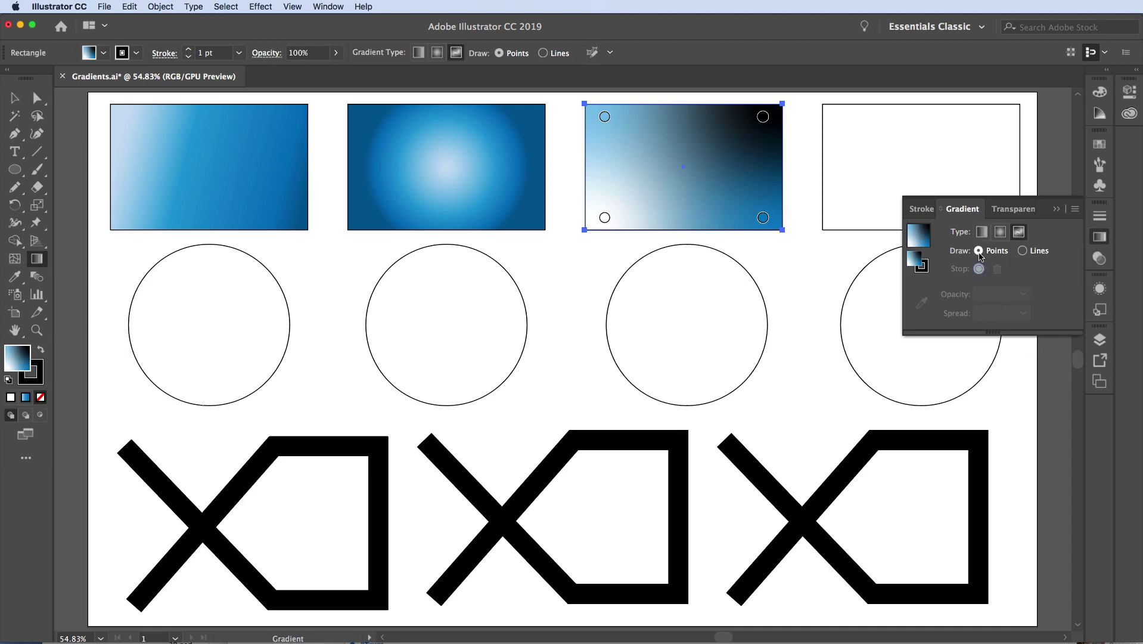
left_click(1023, 251)
left_click(979, 252)
Try 20% opacity on the third rectangle's light blue colour stop and set the black stop's opacity to 70%
left_click(604, 116)
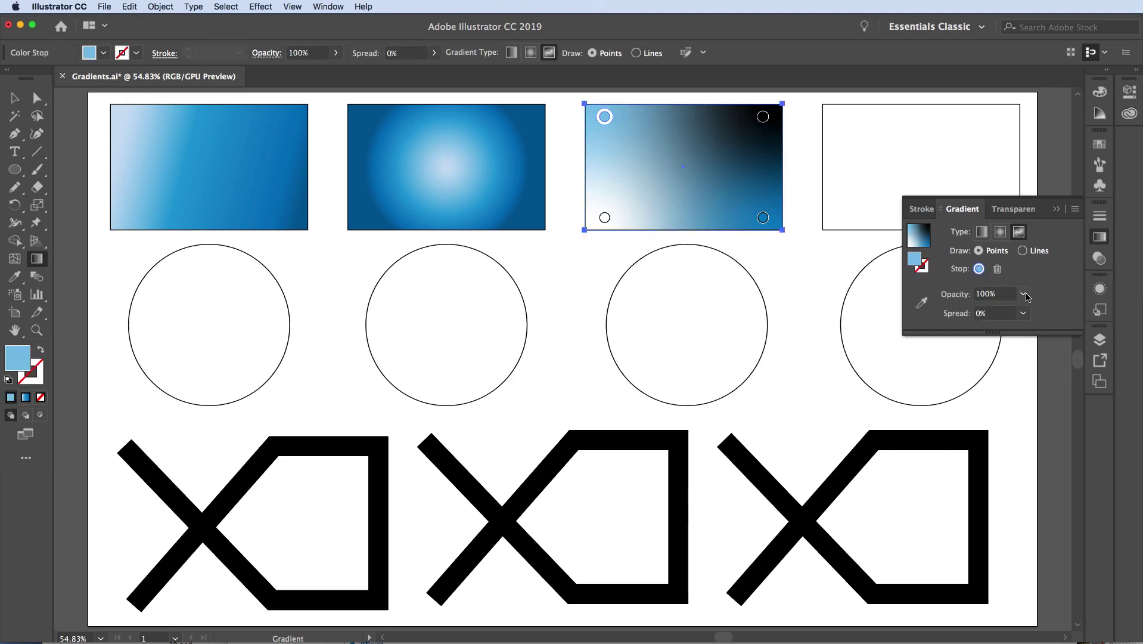
left_click(1025, 294)
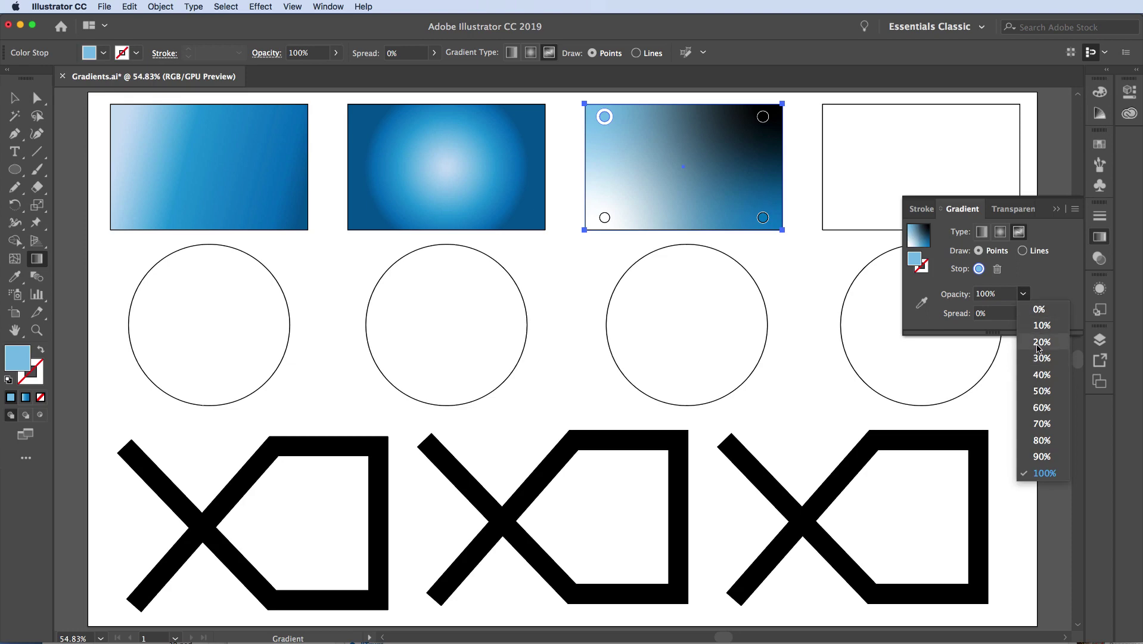
left_click(1041, 342)
left_click(1022, 293)
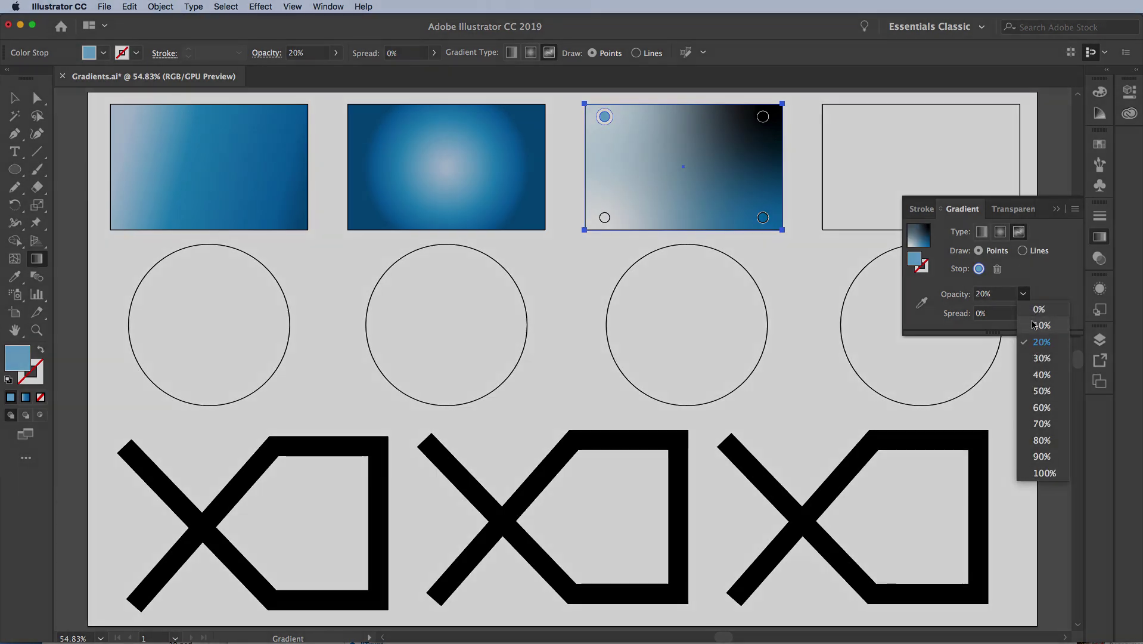
left_click(1033, 325)
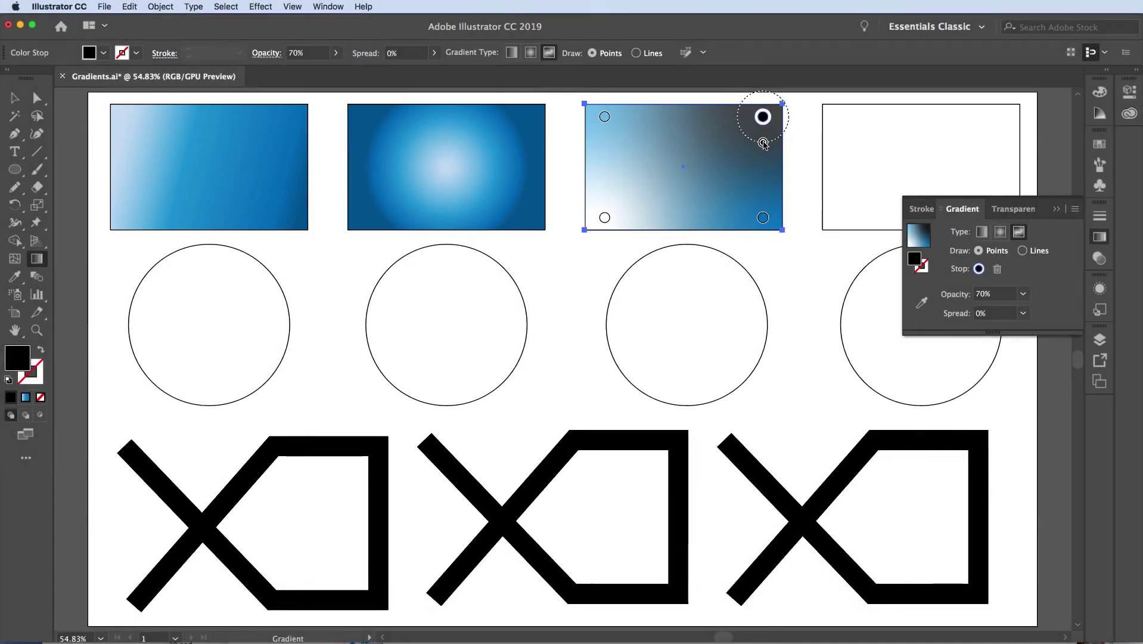
Widen the black colour stop's spread to 100%, then move the stop toward the third rectangle's centre with a 1% spread
left_click_drag(763, 141, 762, 188)
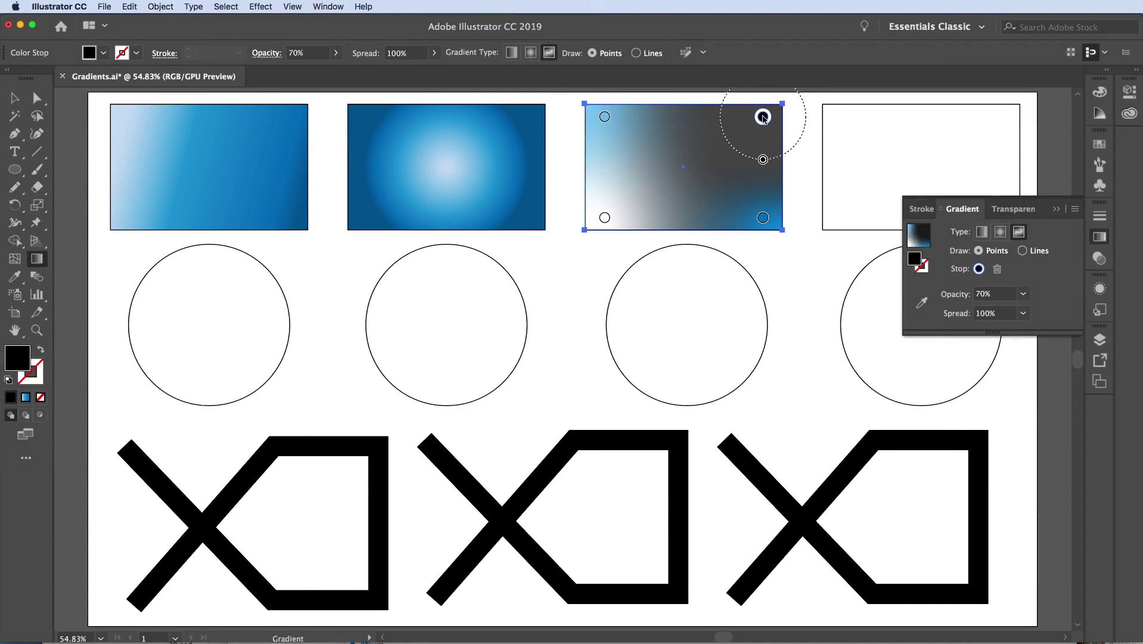
mouse_move(759, 125)
left_mouse_down()
mouse_move(709, 167)
mouse_move(761, 106)
left_mouse_up()
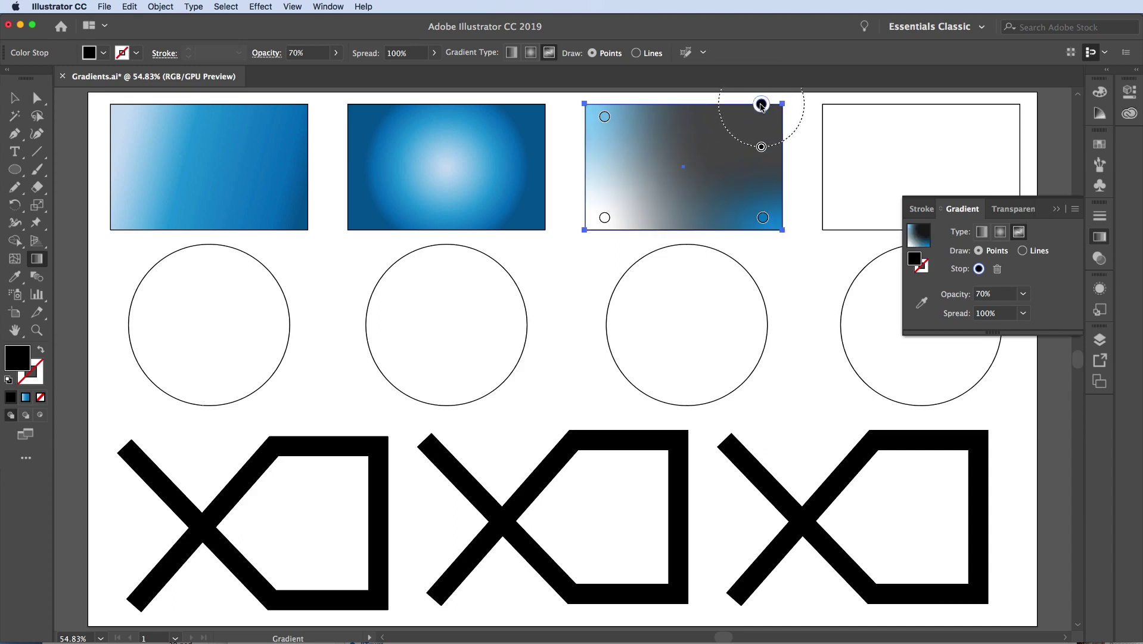
scroll(762, 106, "up", 10)
scroll(761, 106, "right", 5)
mouse_move(591, 372)
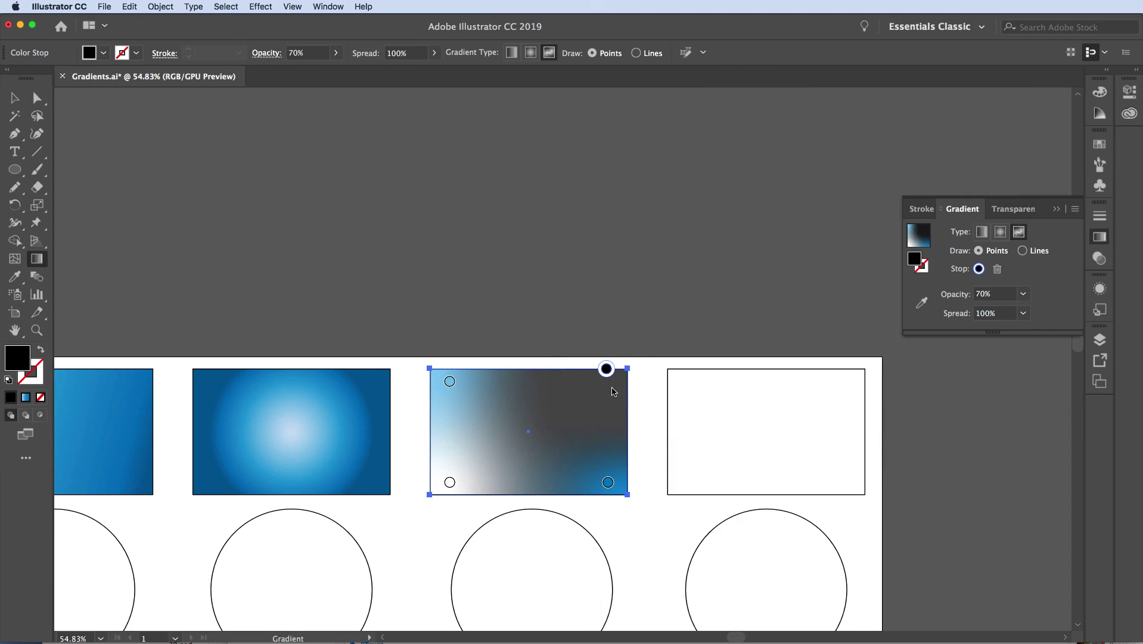
mouse_move(606, 369)
left_mouse_down()
mouse_move(549, 433)
mouse_move(501, 428)
mouse_move(545, 428)
mouse_move(516, 430)
mouse_move(629, 373)
mouse_move(597, 363)
mouse_move(582, 370)
mouse_move(594, 376)
left_mouse_up()
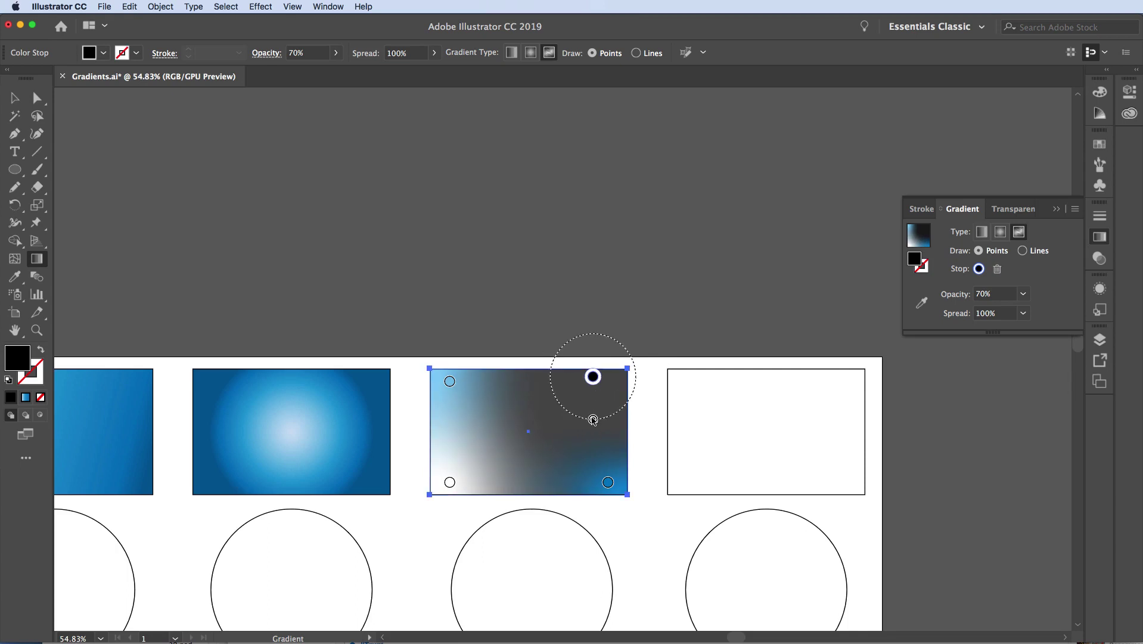
left_click_drag(593, 420, 561, 413)
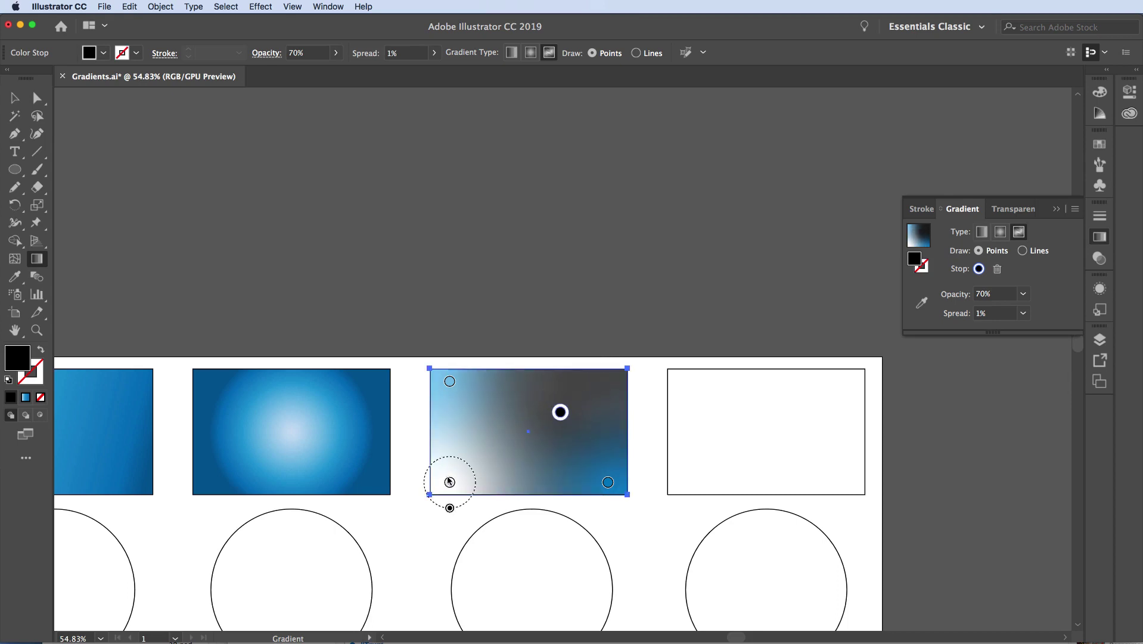
Add a dark green colour stop in the upper-left part of the third rectangle's freeform gradient
left_click(489, 392)
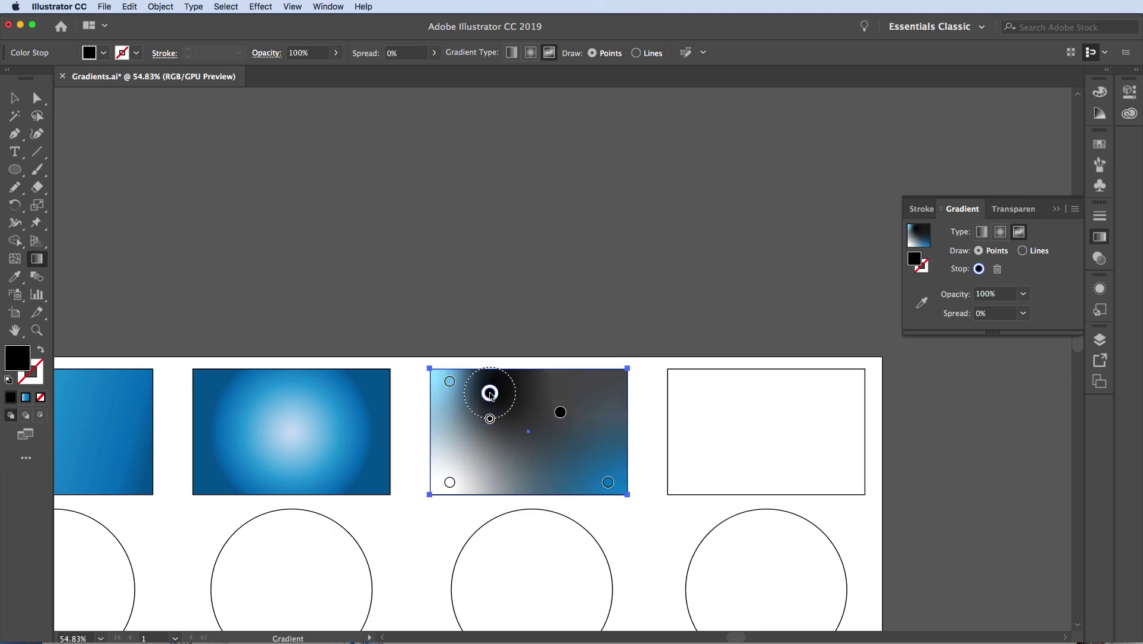
double_click(489, 393)
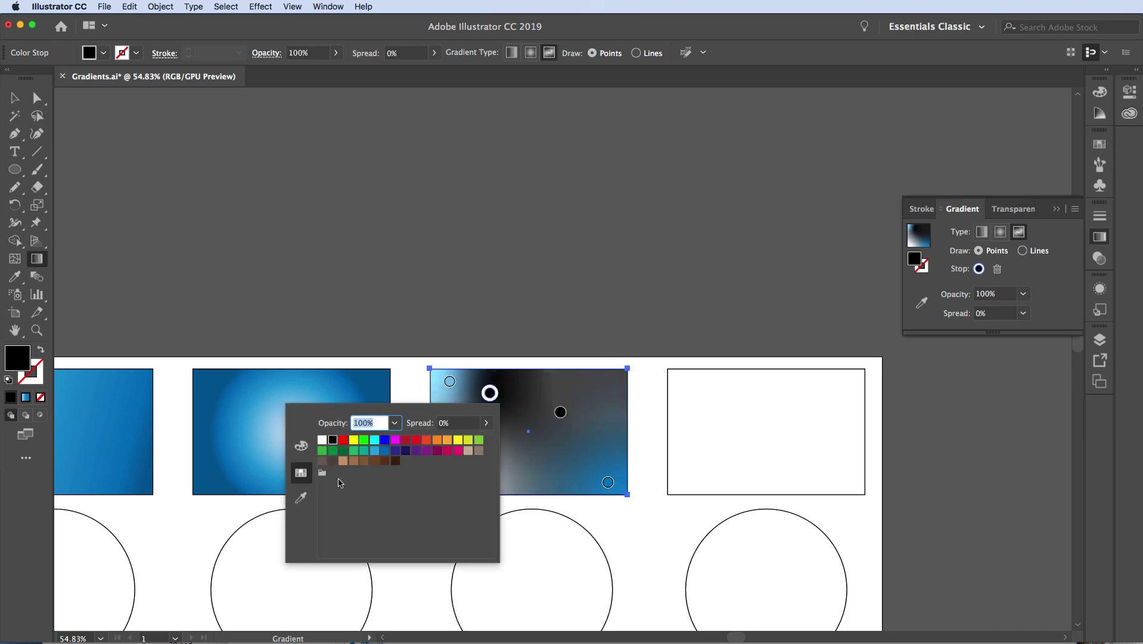
left_click(301, 446)
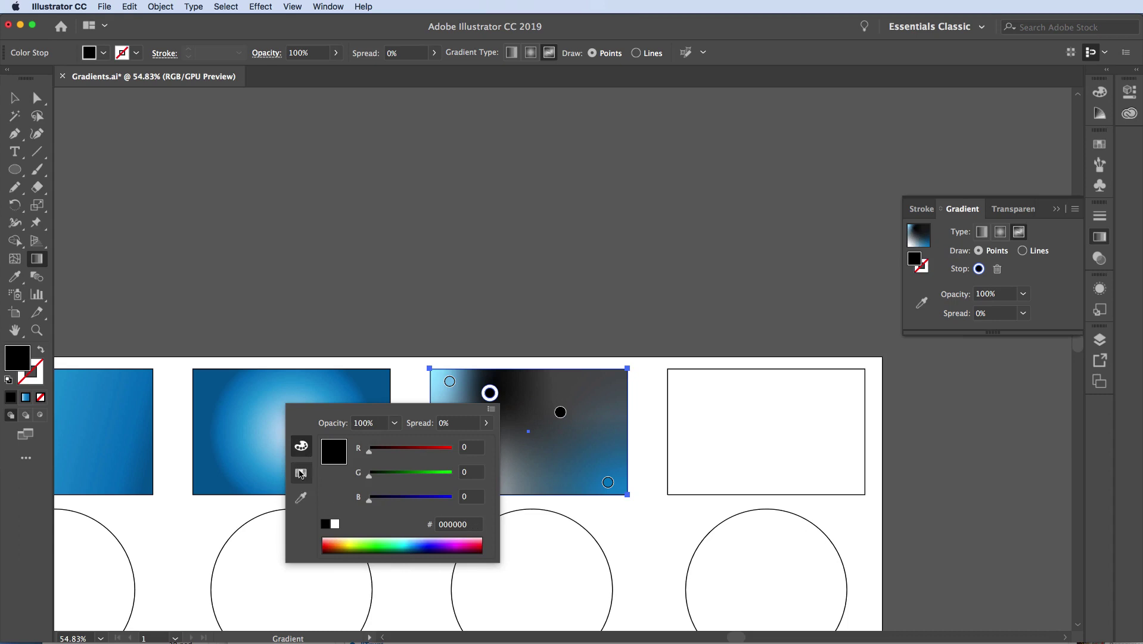
left_click(301, 472)
left_click(344, 450)
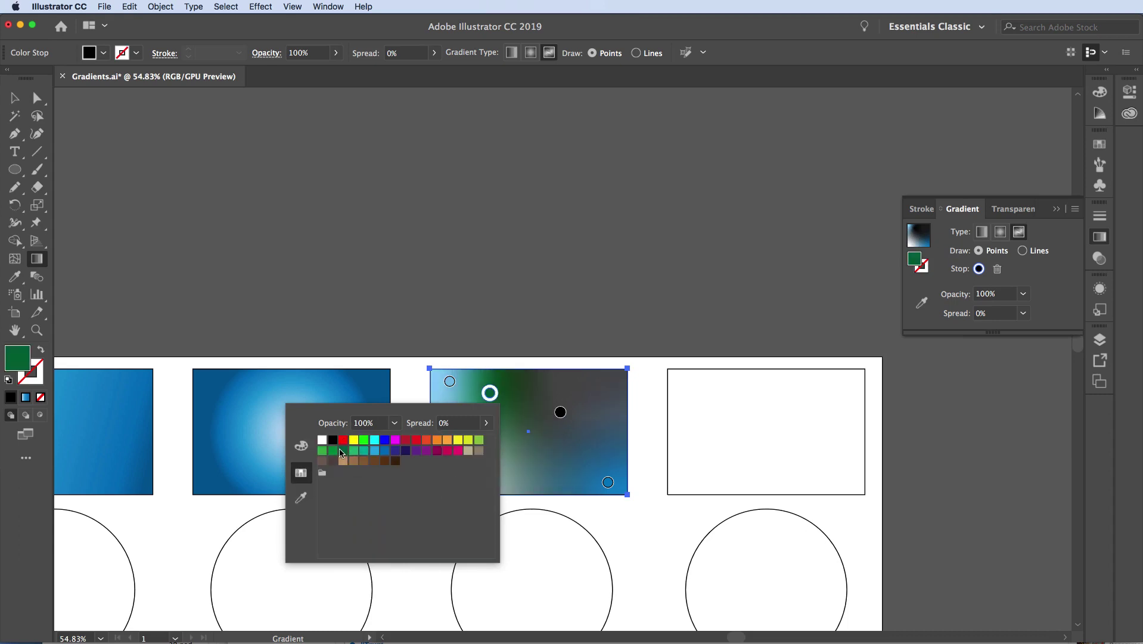
left_click(300, 497)
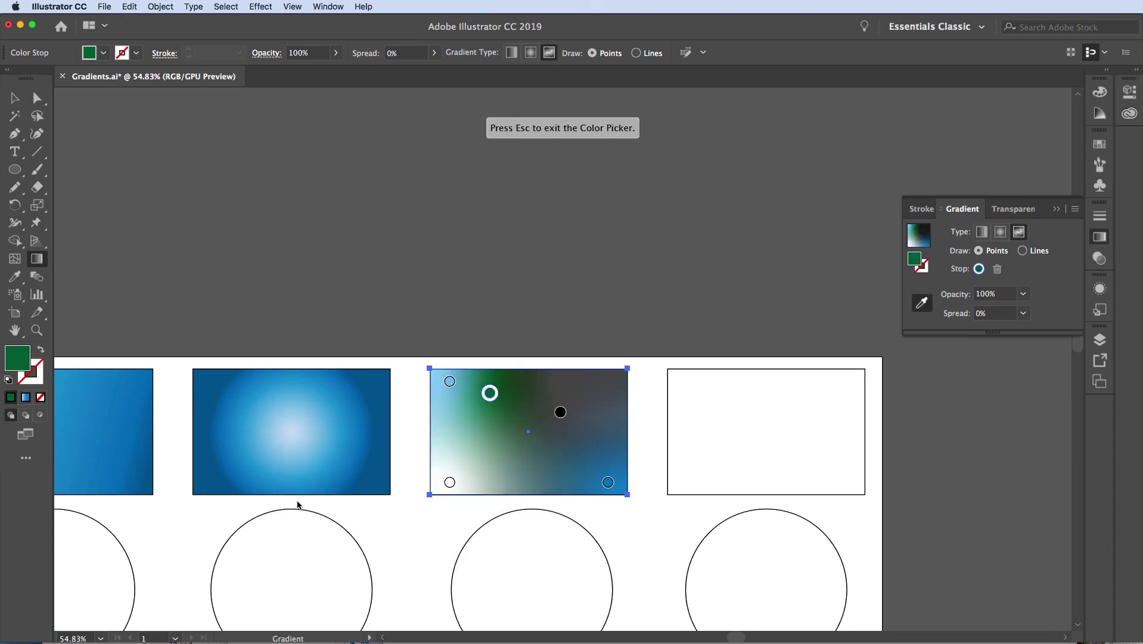
key("Escape")
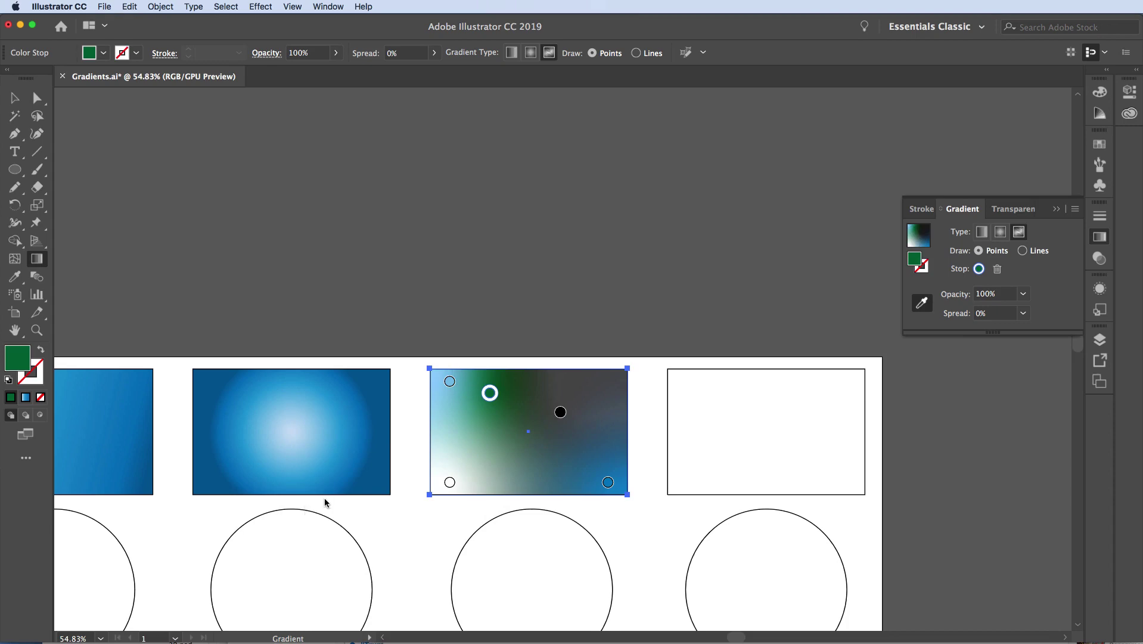
Set the green colour stop's opacity to 50% and its spread to about 33%
double_click(490, 393)
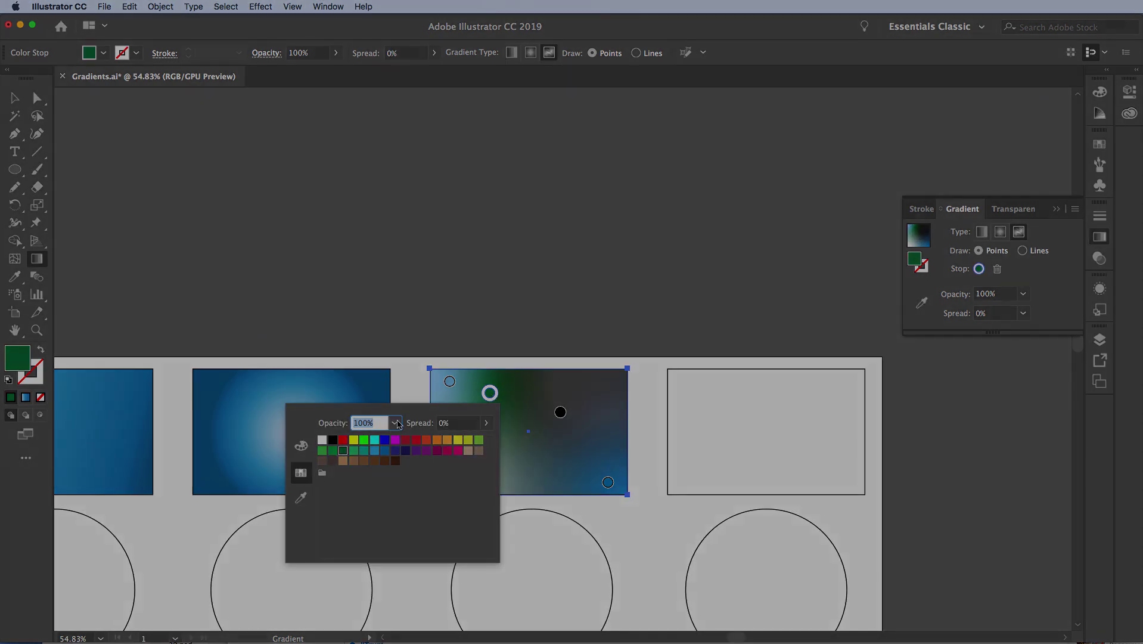
left_click(394, 422)
left_click(421, 479)
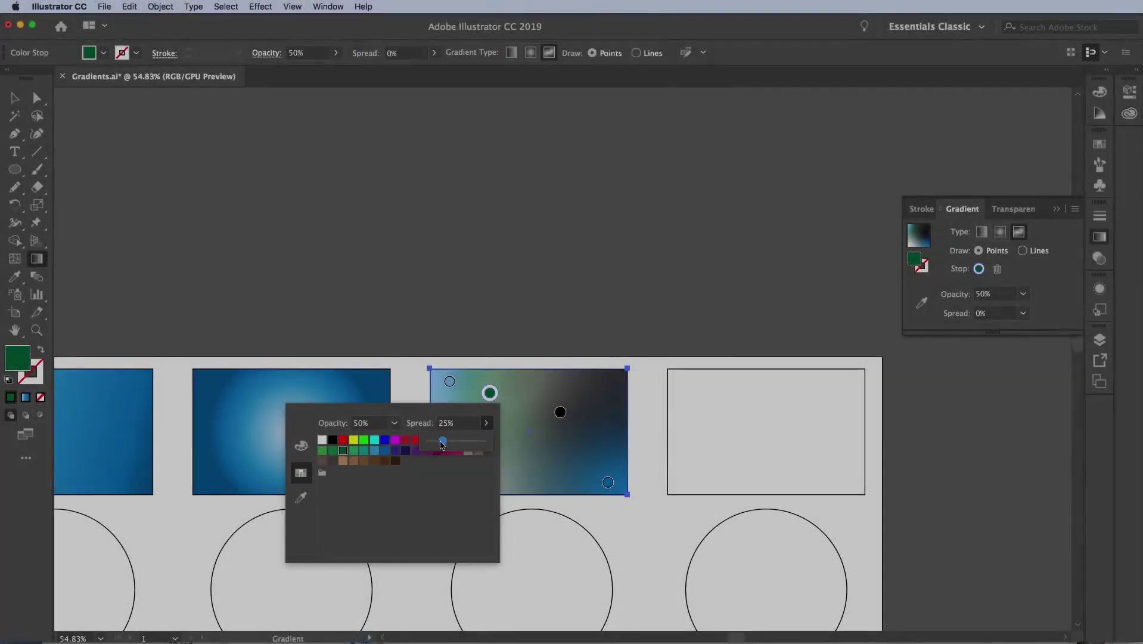
key("Tab")
key("Escape")
Recolour the third rectangle's black stop crimson, its upper-left stop purple and its lower-left stop magenta pink
double_click(560, 412)
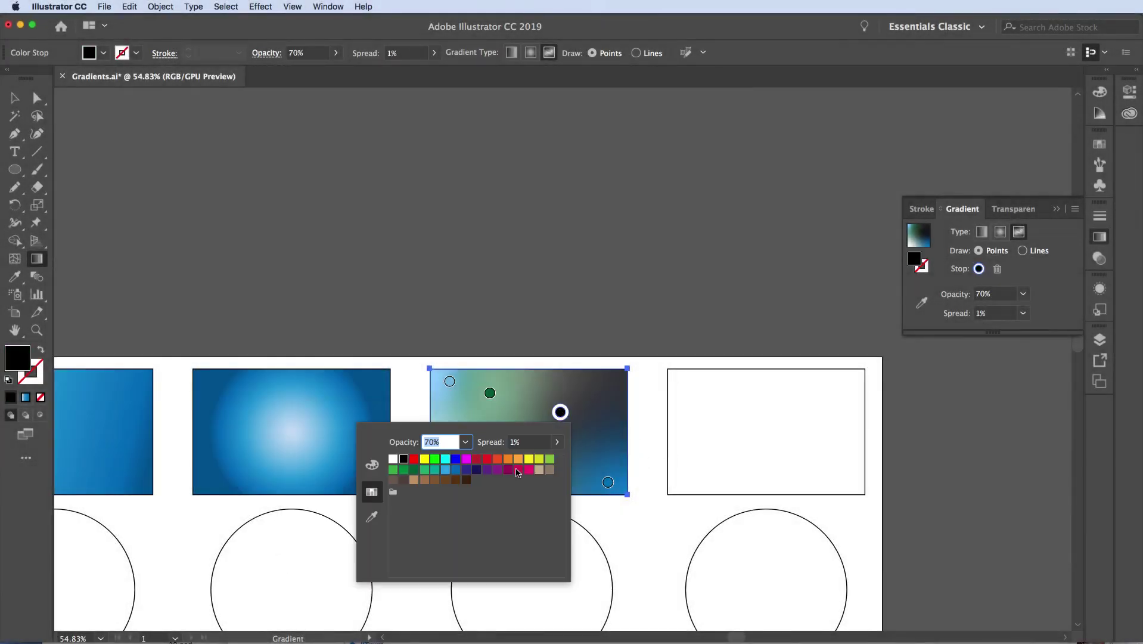
left_click(517, 470)
left_click(450, 381)
double_click(450, 381)
left_click(382, 437)
double_click(449, 481)
left_click(418, 539)
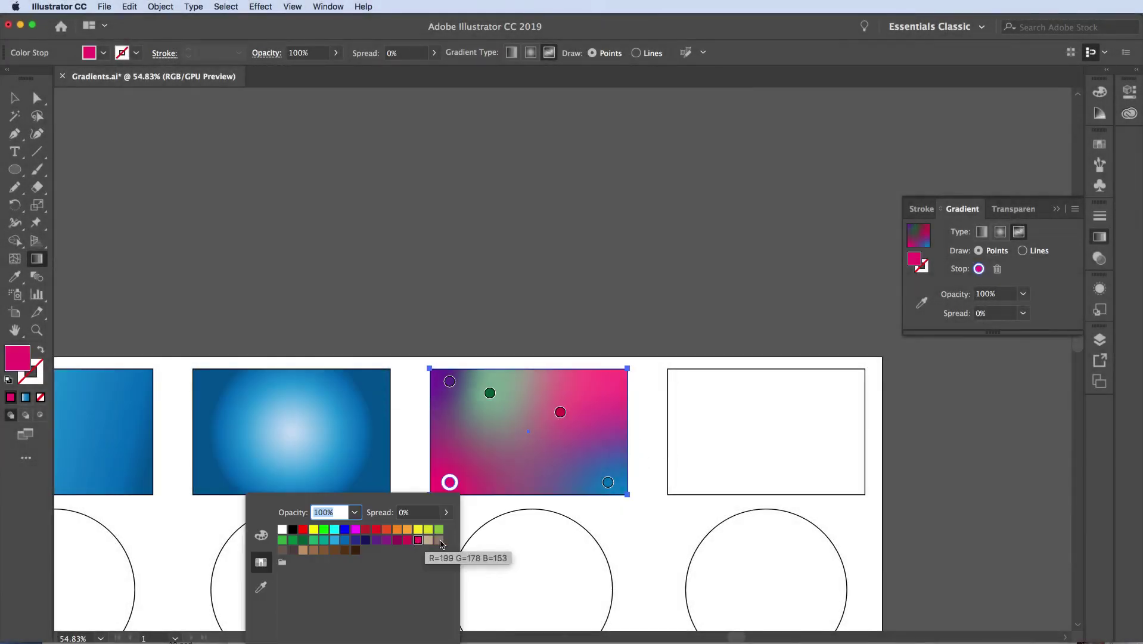
key("Escape")
Recolour the green stop white and move it to the centre of the third rectangle
double_click(490, 393)
left_click(322, 440)
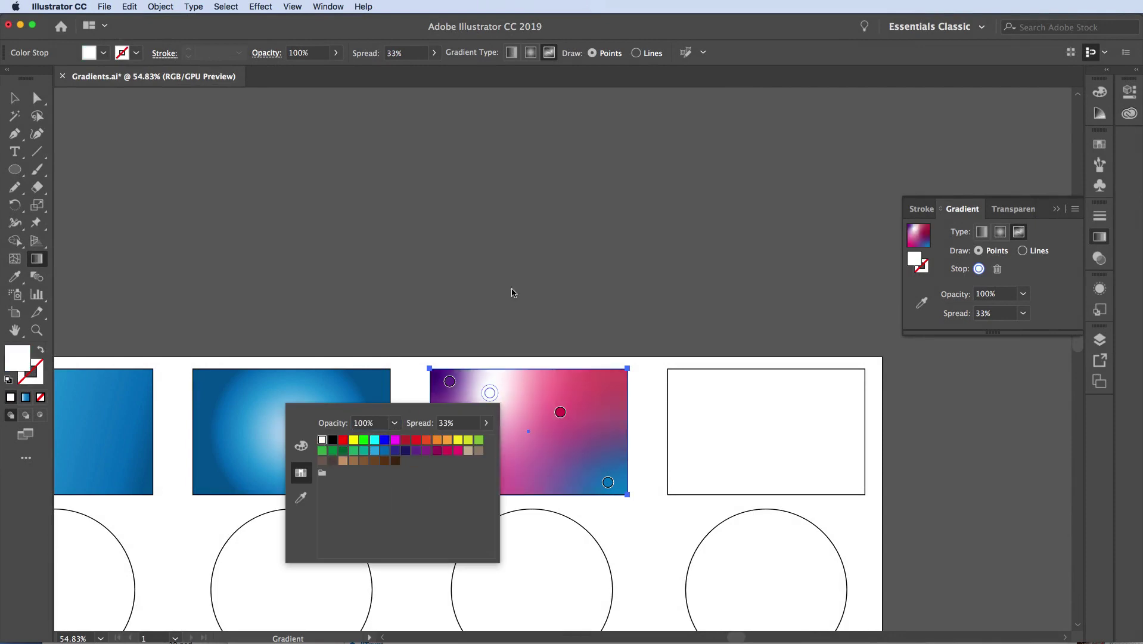
left_click_drag(490, 393, 595, 397)
left_click(530, 435)
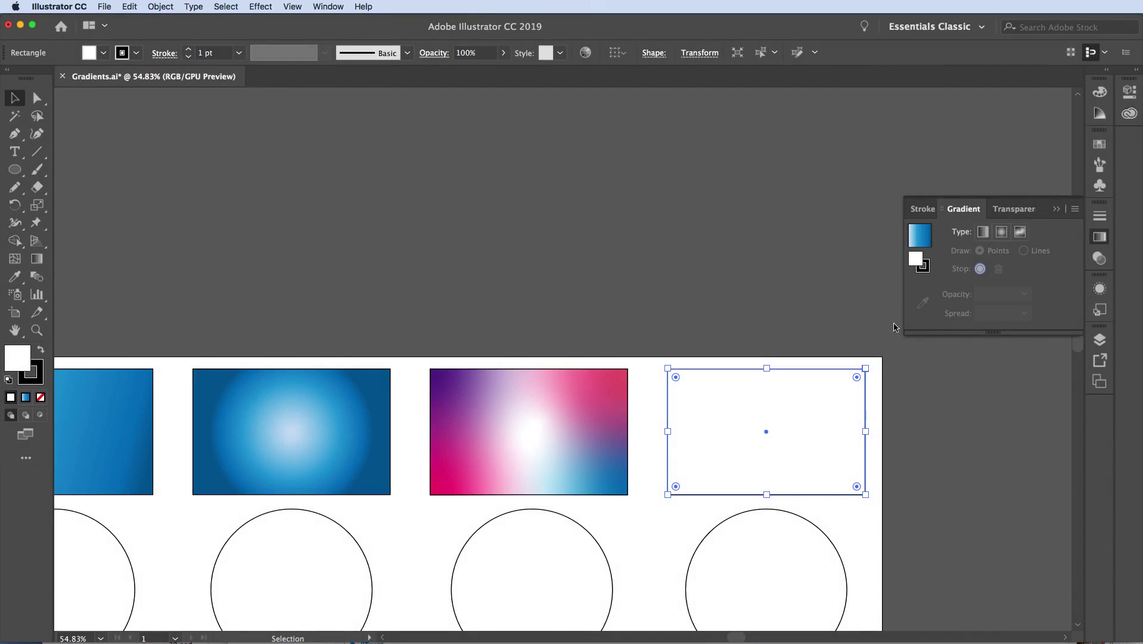
Fill the fourth rectangle with a freeform gradient drawn with Lines and remove its black and blue colour stops
left_click(1020, 232)
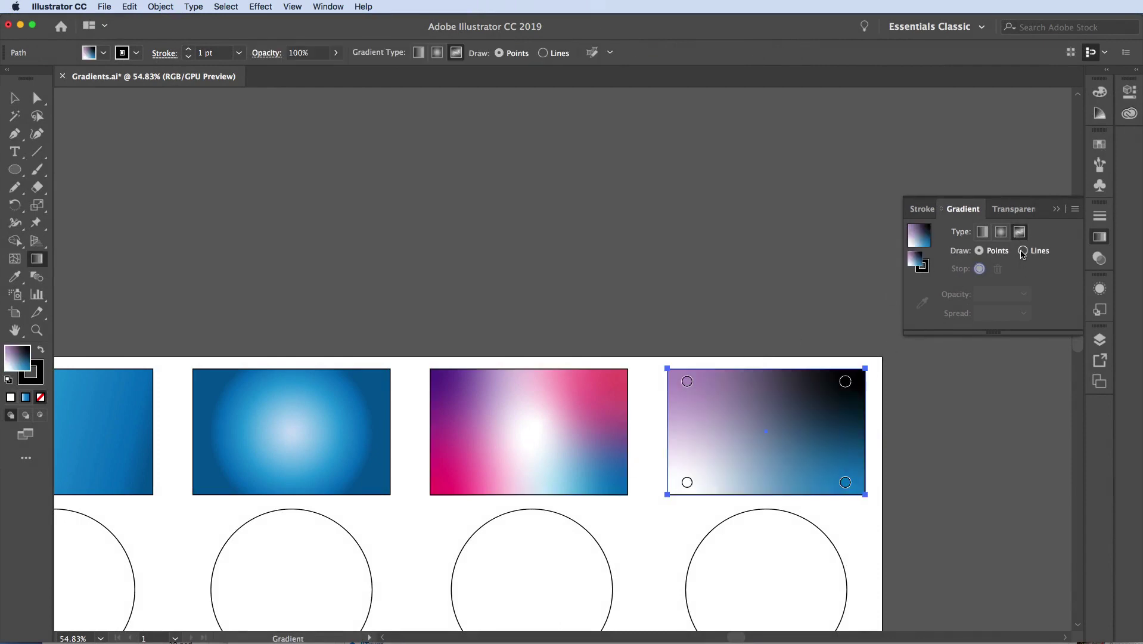
left_click(1022, 251)
left_click(845, 382)
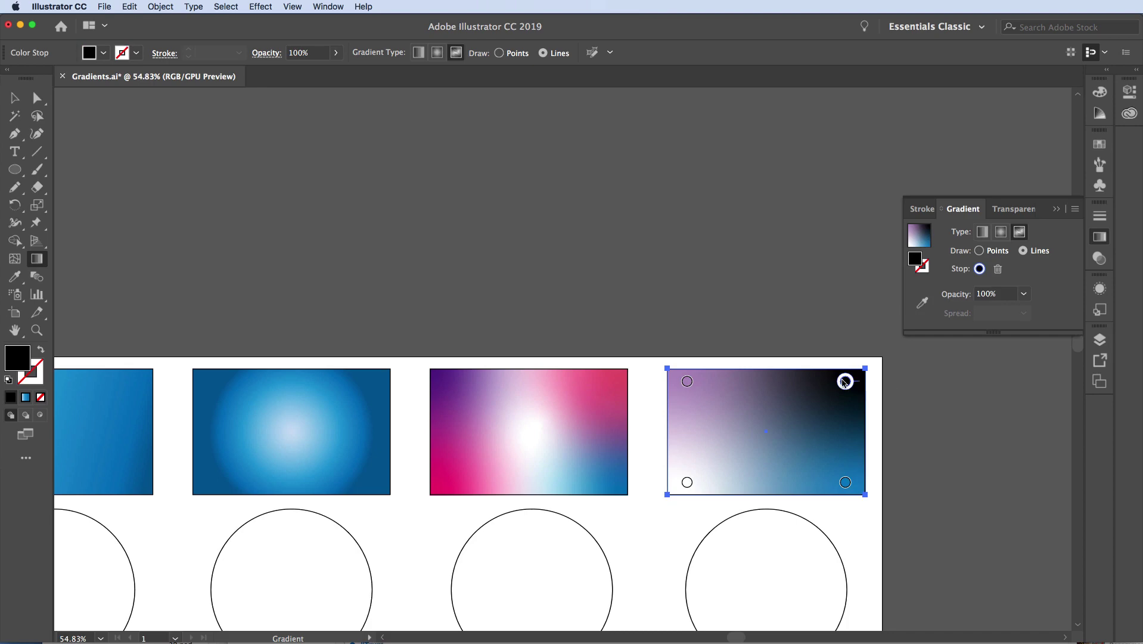
left_click_drag(845, 382, 894, 379)
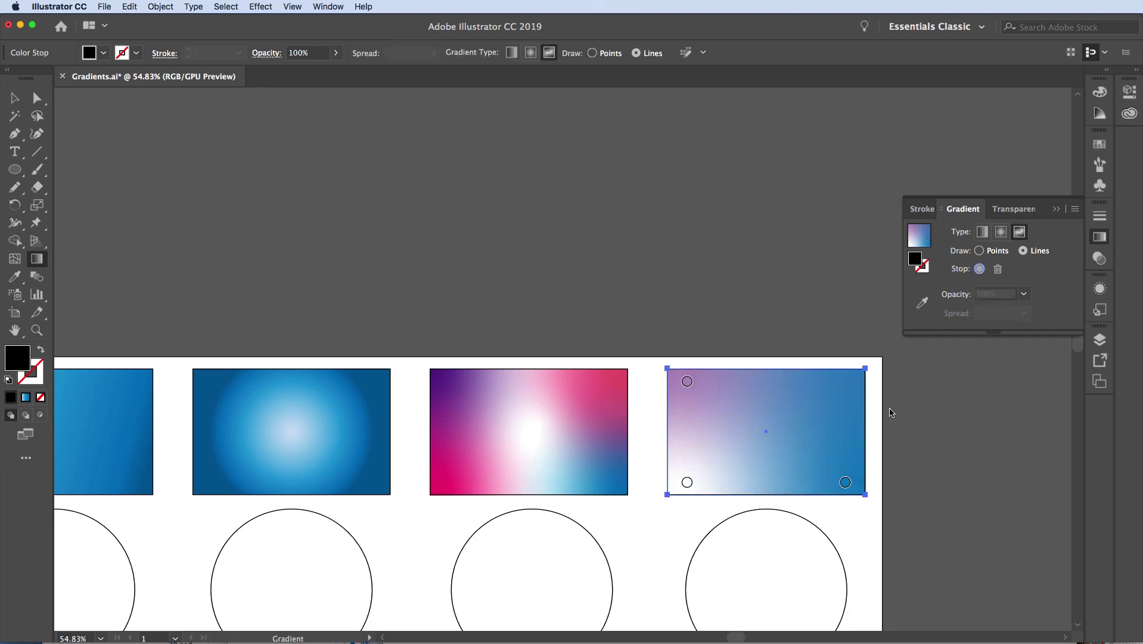
left_click(845, 481)
left_click_drag(845, 481, 900, 487)
Remove the remaining purple and white colour stops from the fourth rectangle's freeform gradient
left_click(686, 381)
double_click(687, 381)
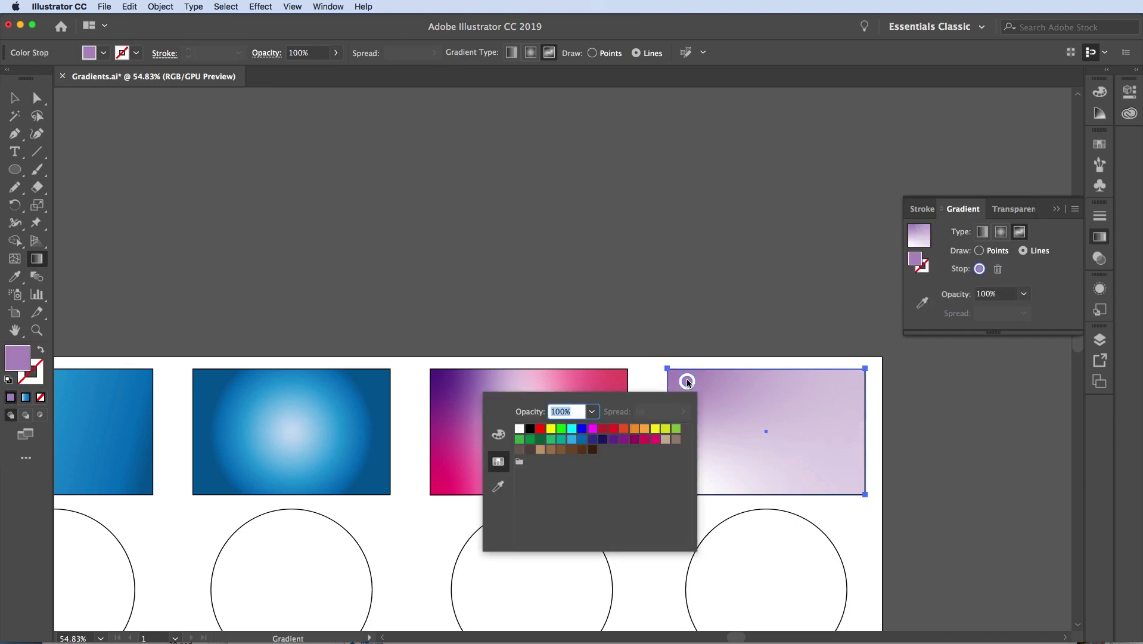
left_click(722, 348)
left_click_drag(688, 382, 689, 352)
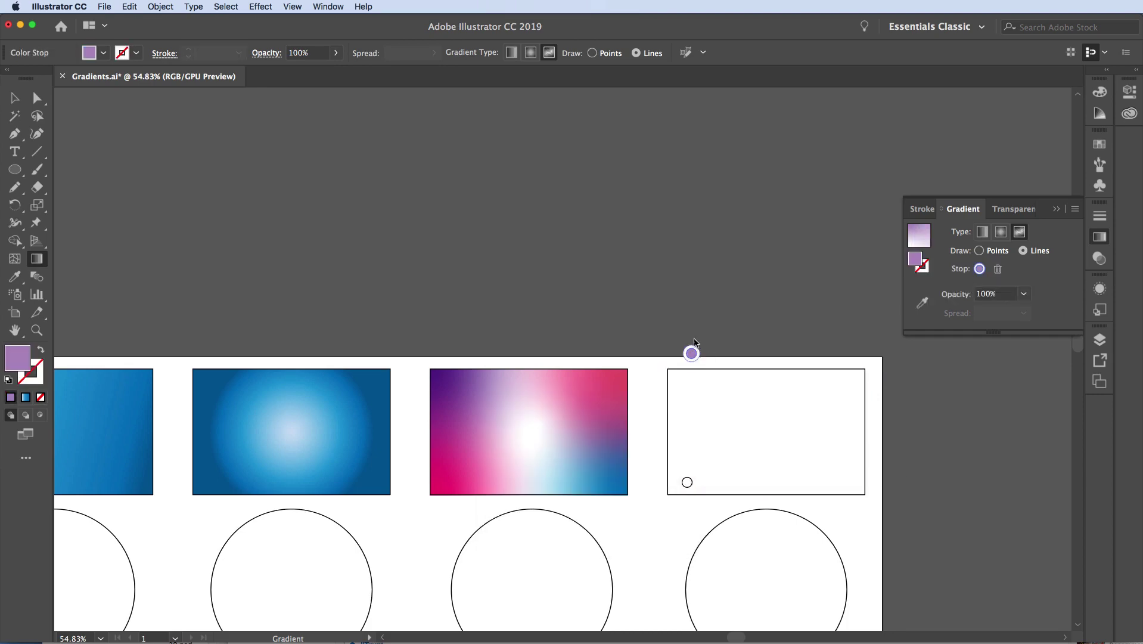
left_click(697, 401)
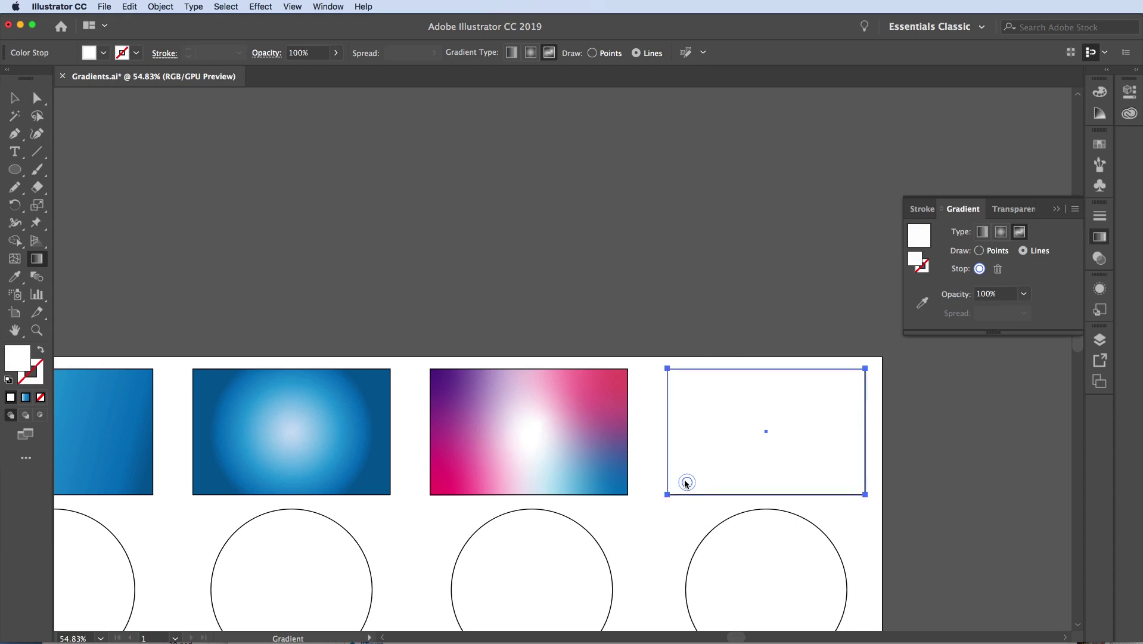
left_click_drag(687, 482, 676, 504)
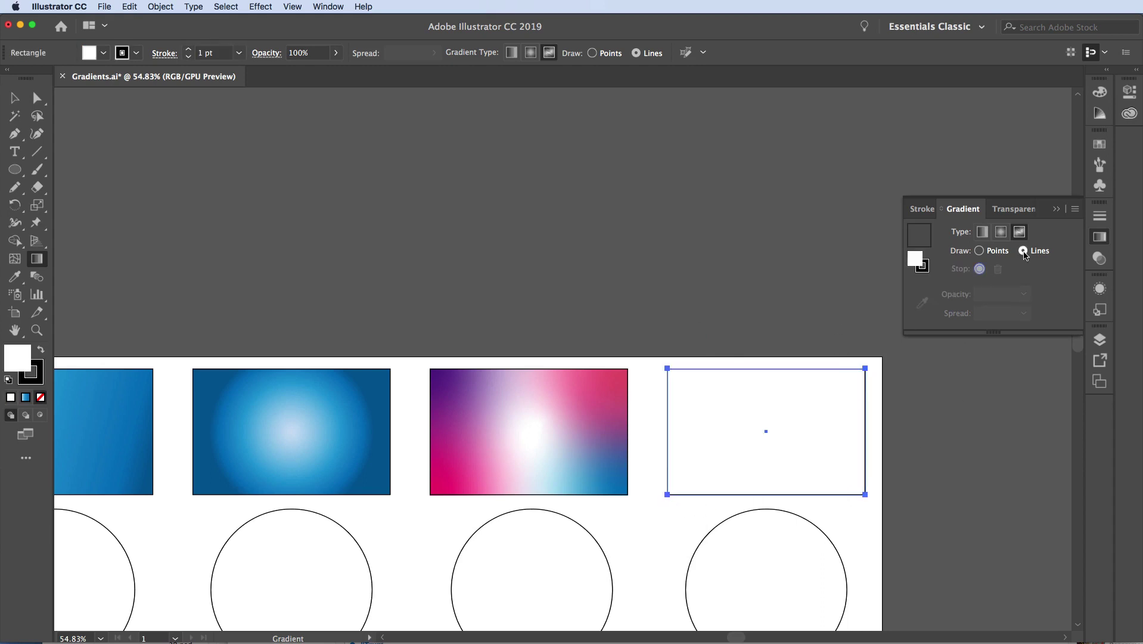
Draw a closed freeform gradient line through five white stops in the fourth rectangle, dipping at the upper middle
left_click(682, 385)
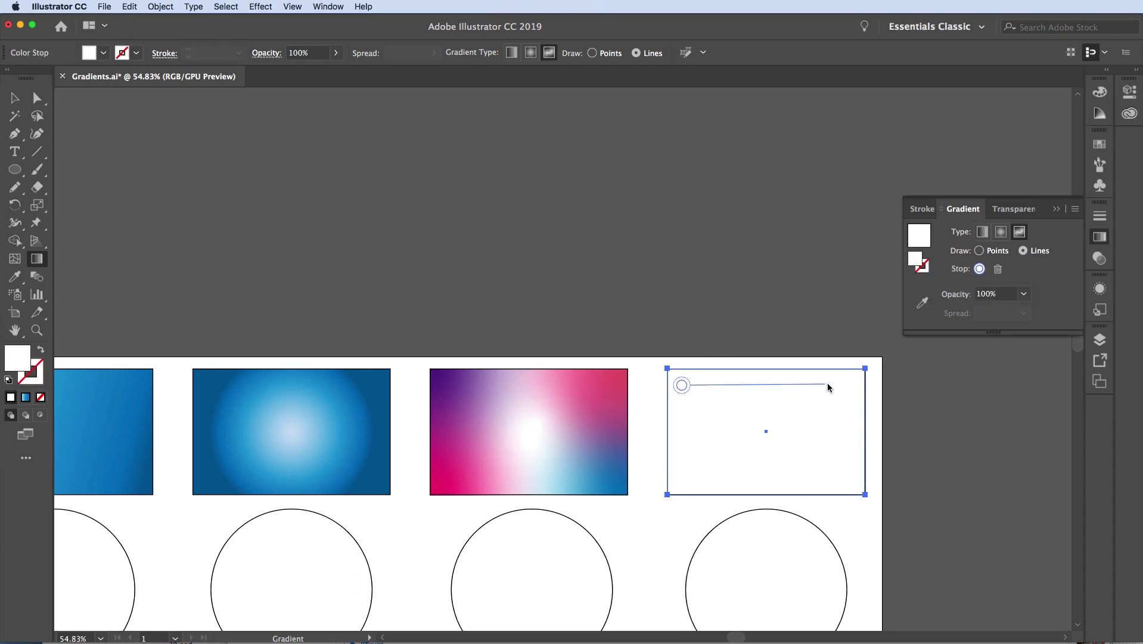
left_click(755, 398)
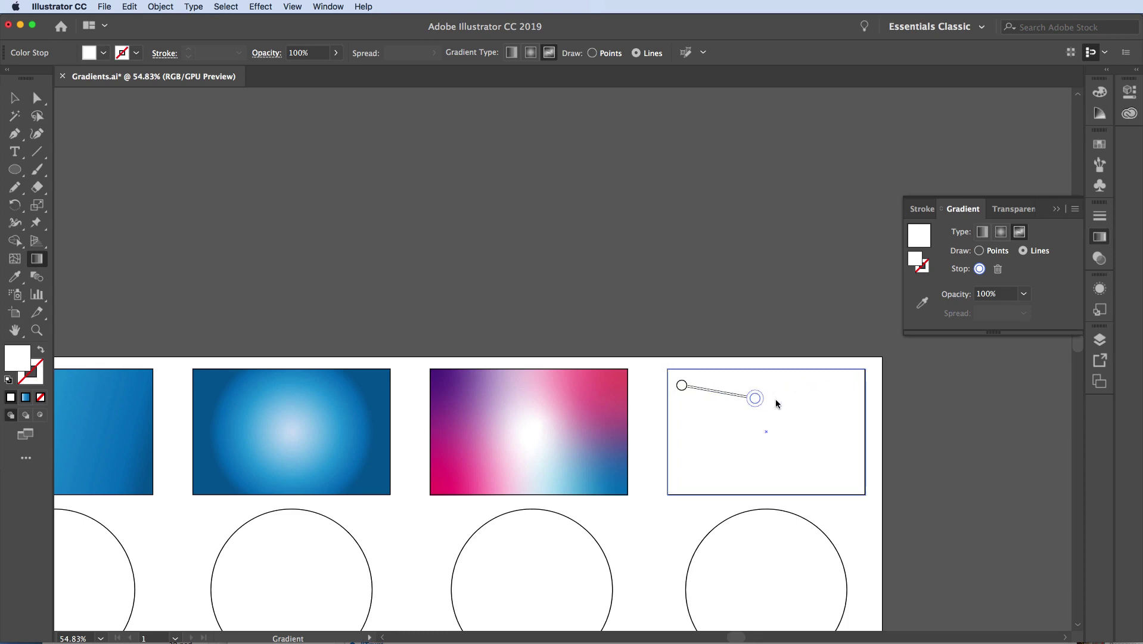
left_click(841, 383)
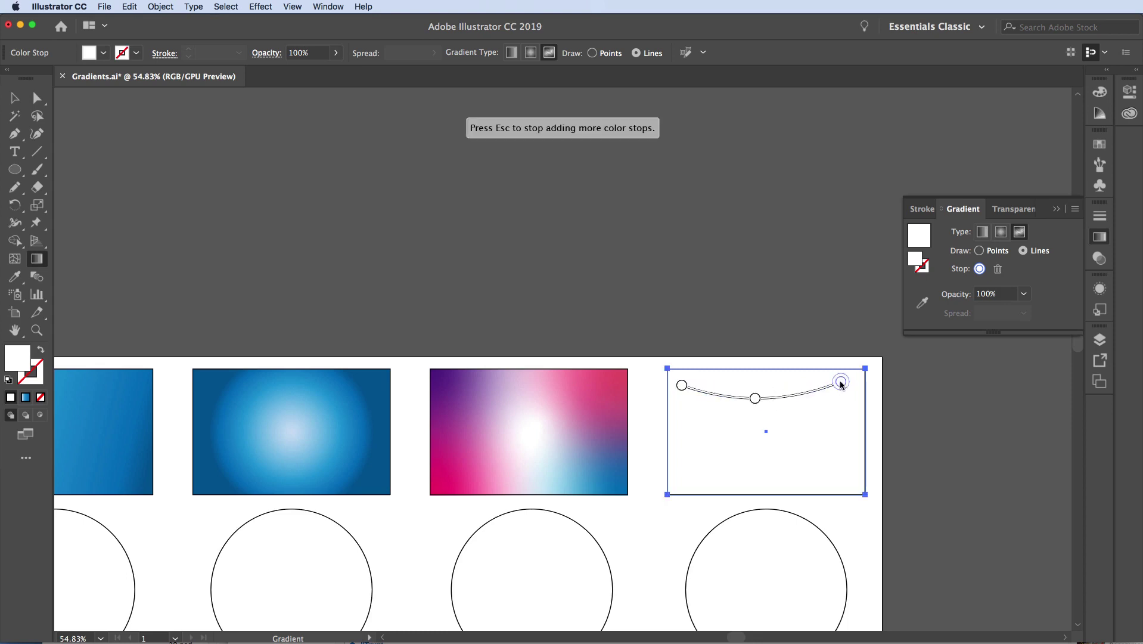
left_click(835, 473)
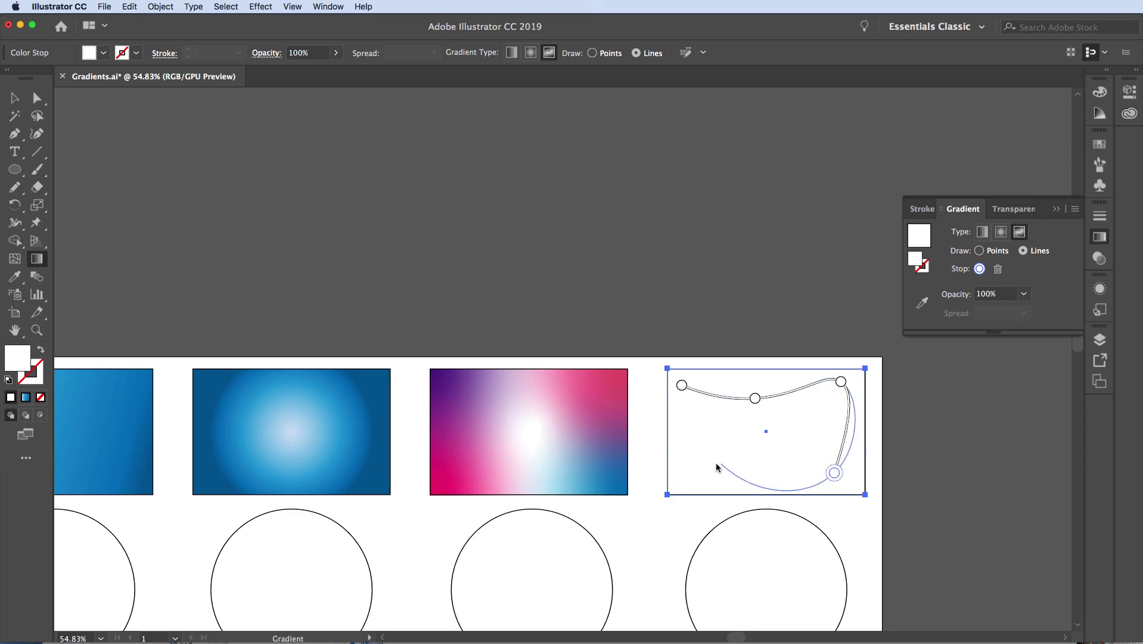
left_click(685, 469)
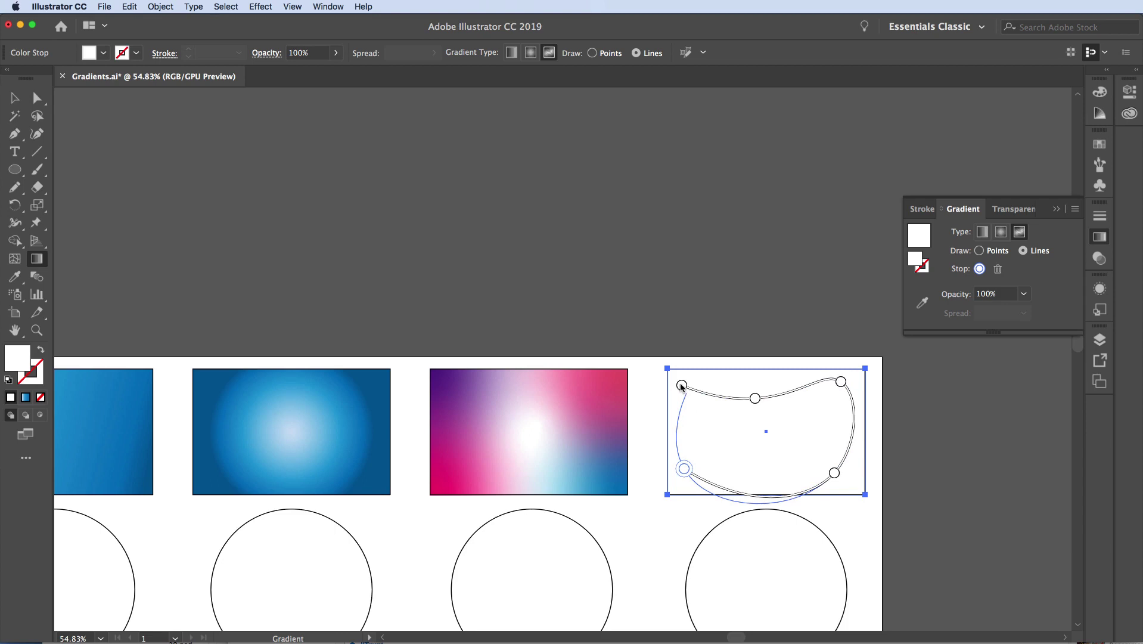
left_click(682, 386)
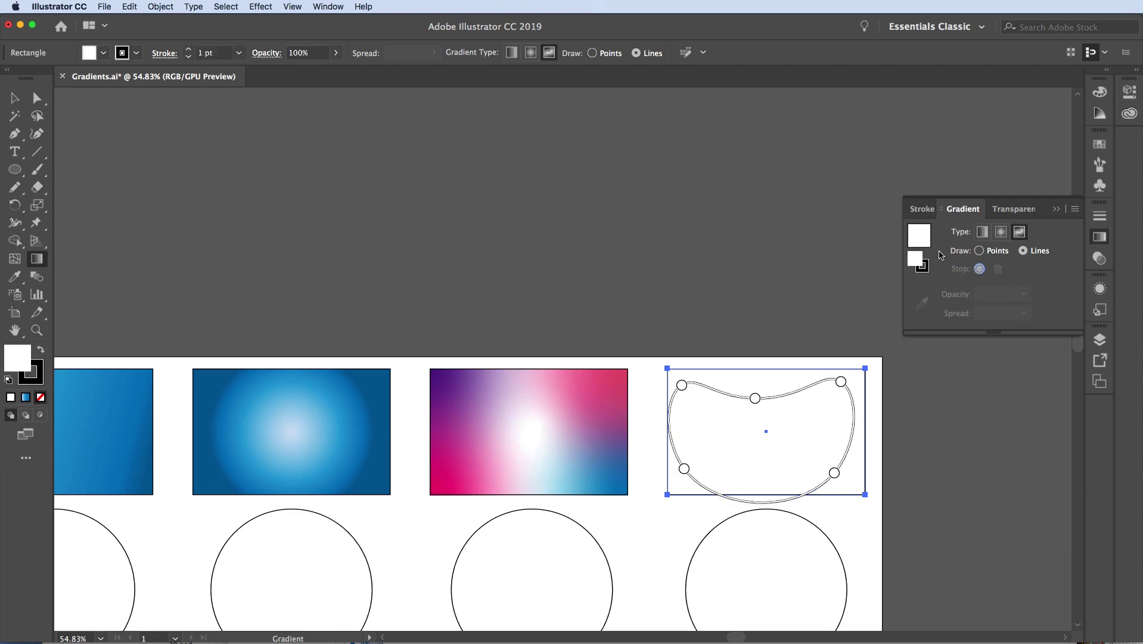
Recolour the fourth rectangle's four corner stops purple, crimson, blue and magenta pink by sampling the third rectangle, keeping the middle stop white
left_click(682, 386)
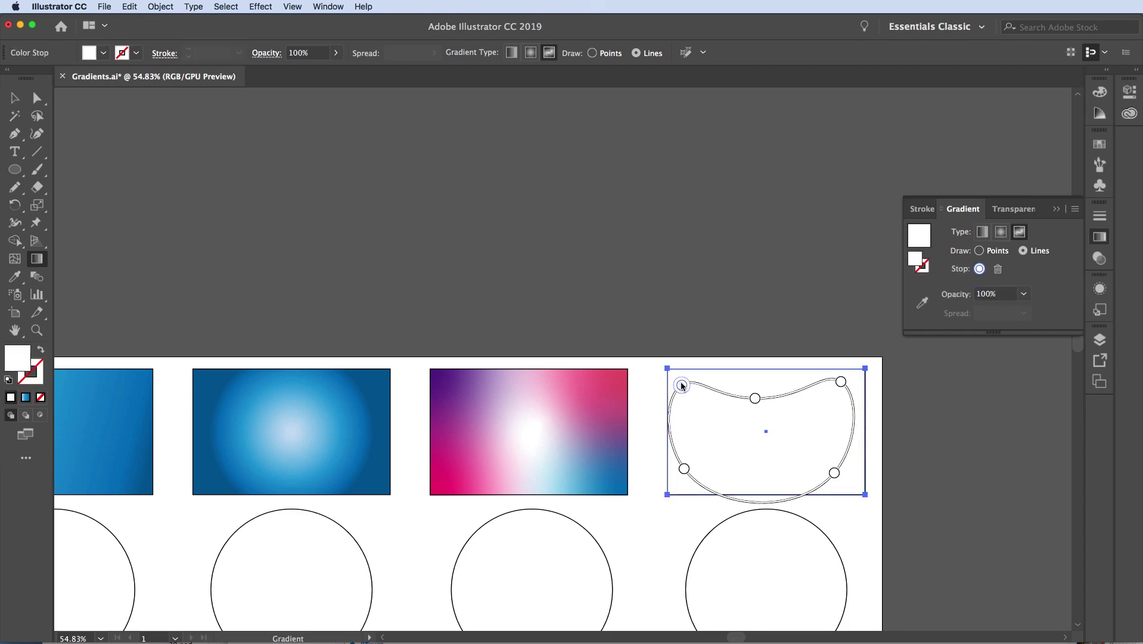
double_click(681, 386)
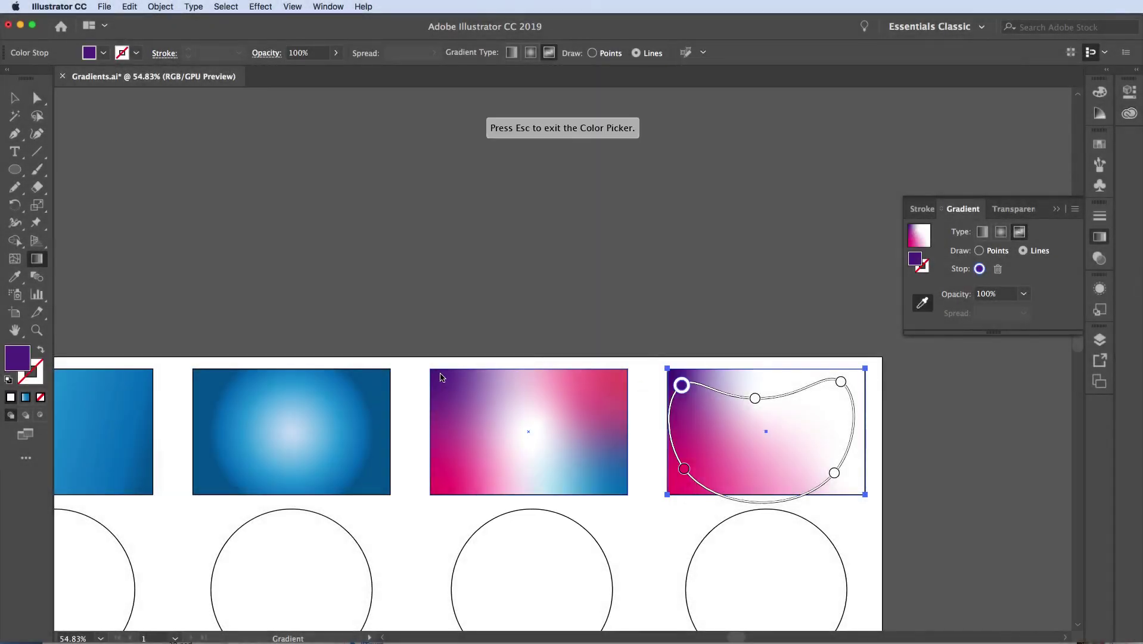
double_click(755, 398)
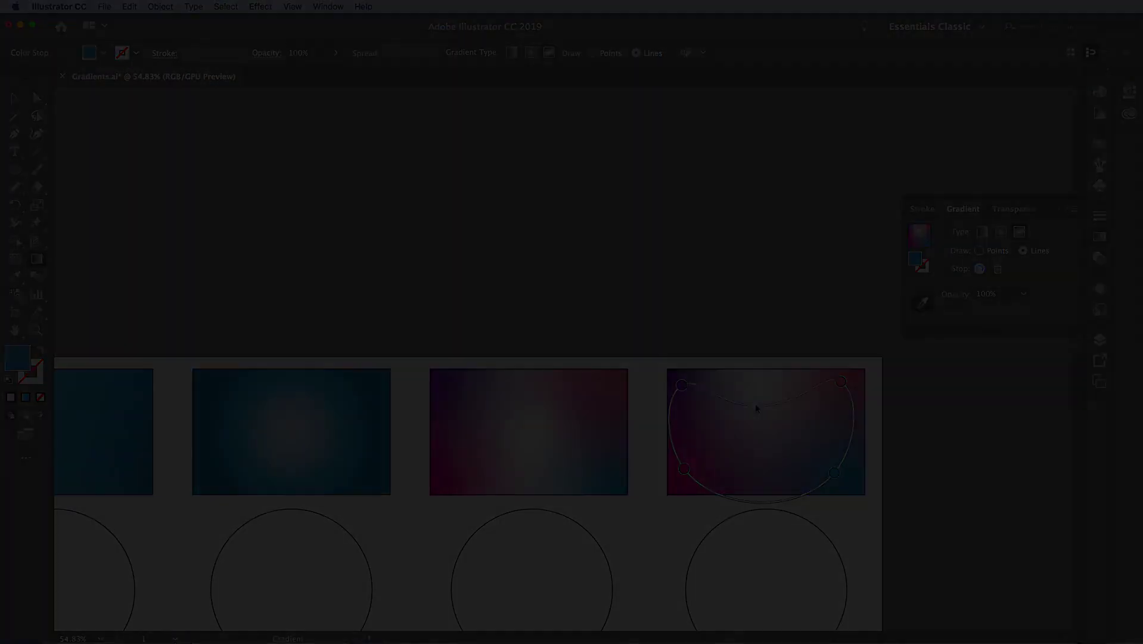
Reposition the fourth rectangle's purple and magenta stops slightly inward and move the white stop around, leaving it near the centre
left_click_drag(756, 405, 763, 441)
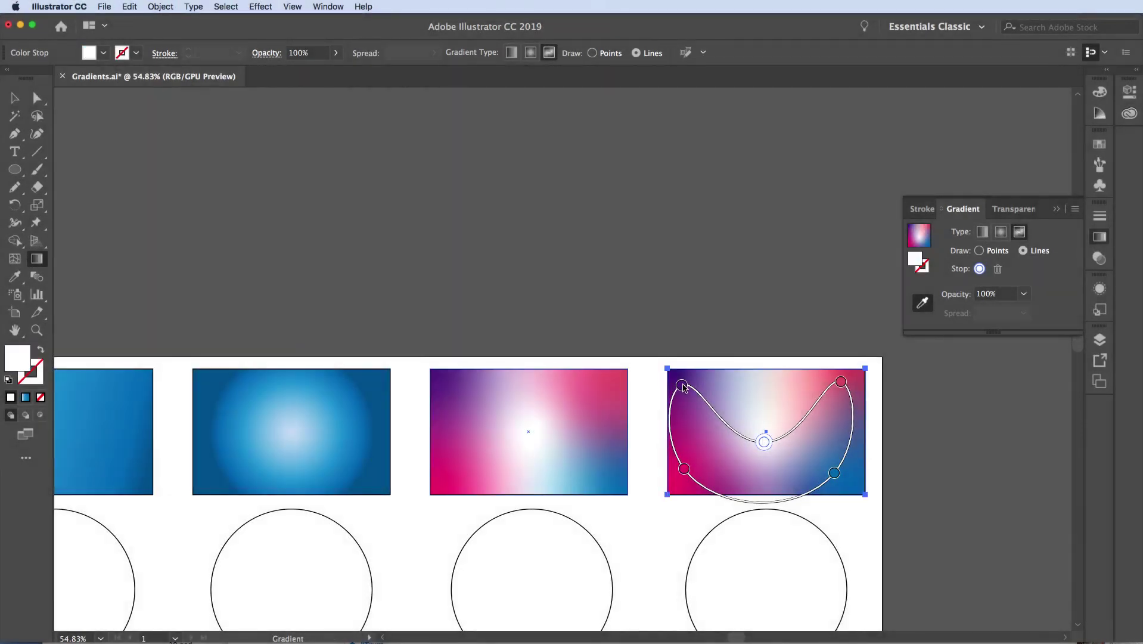
left_click_drag(683, 386, 706, 396)
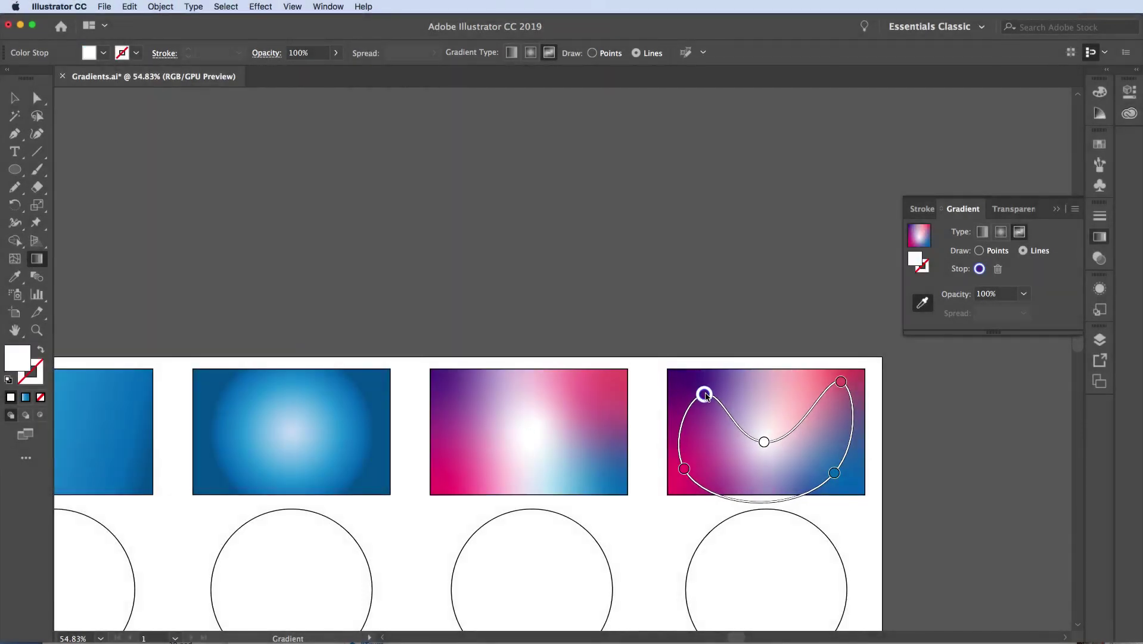
left_click_drag(684, 469, 689, 453)
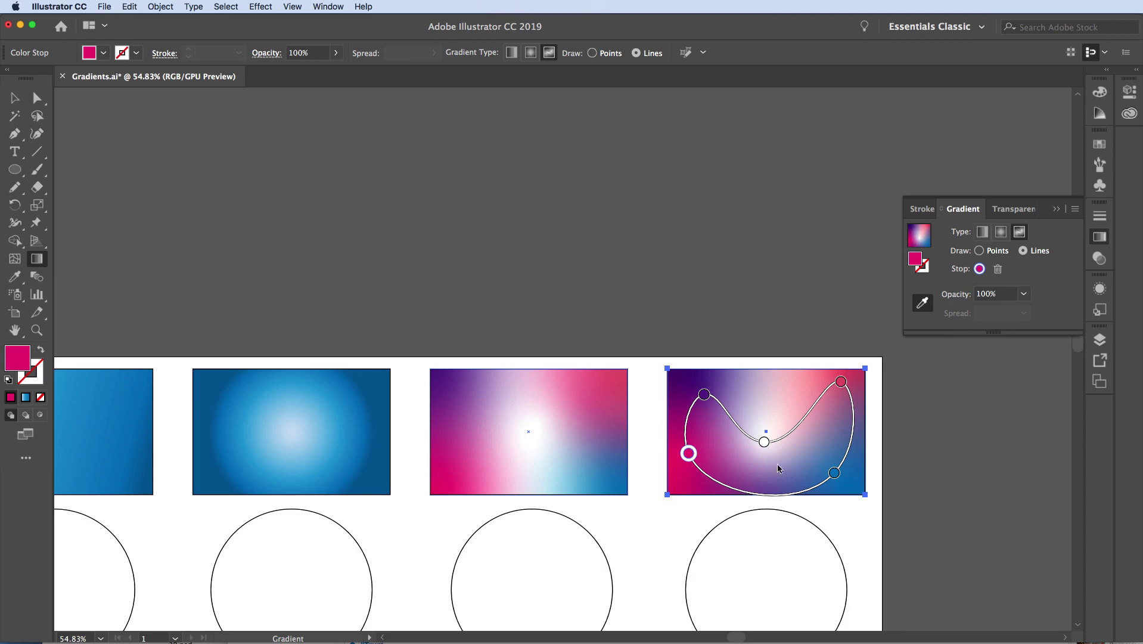
left_click_drag(764, 443, 828, 433)
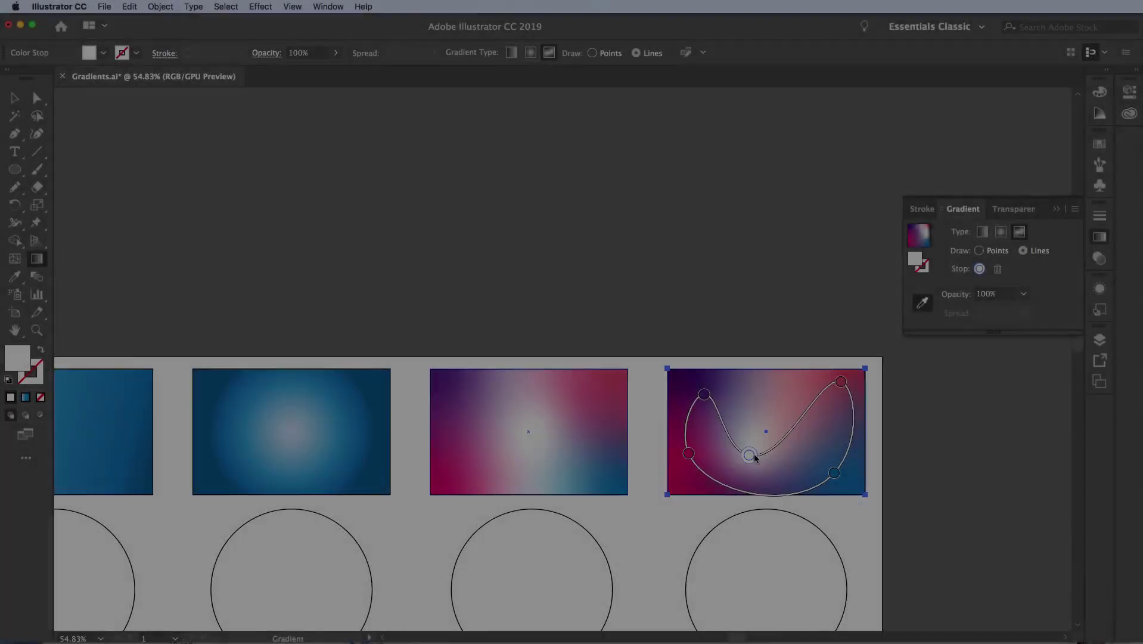
left_click_drag(754, 453, 831, 458)
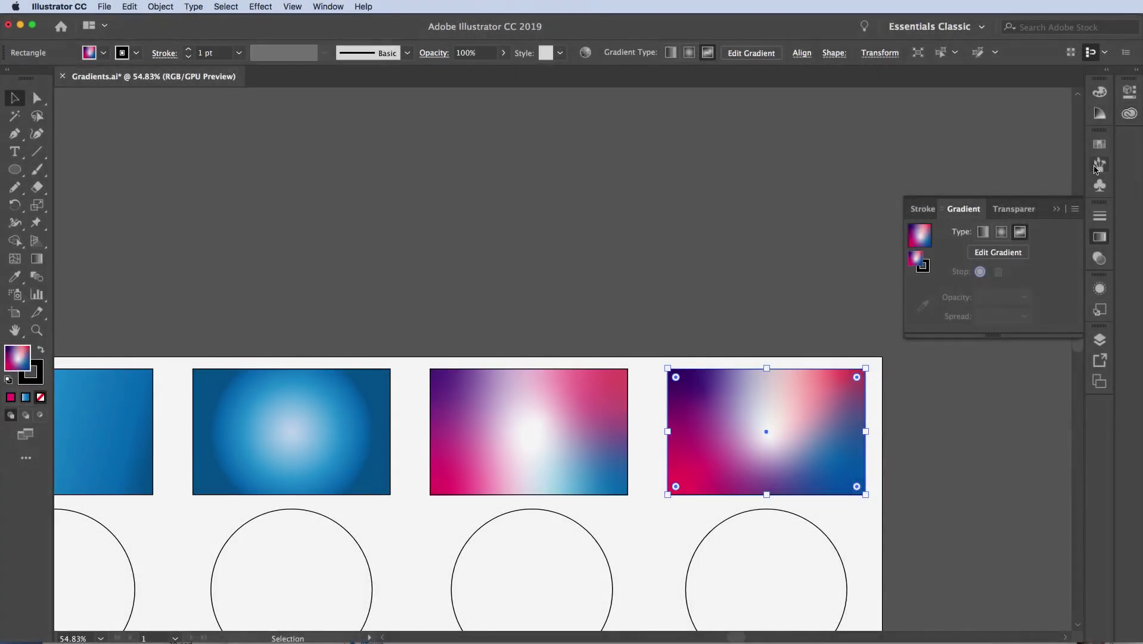
Try to save the fourth rectangle's freeform gradient as a new swatch
left_click(1100, 143)
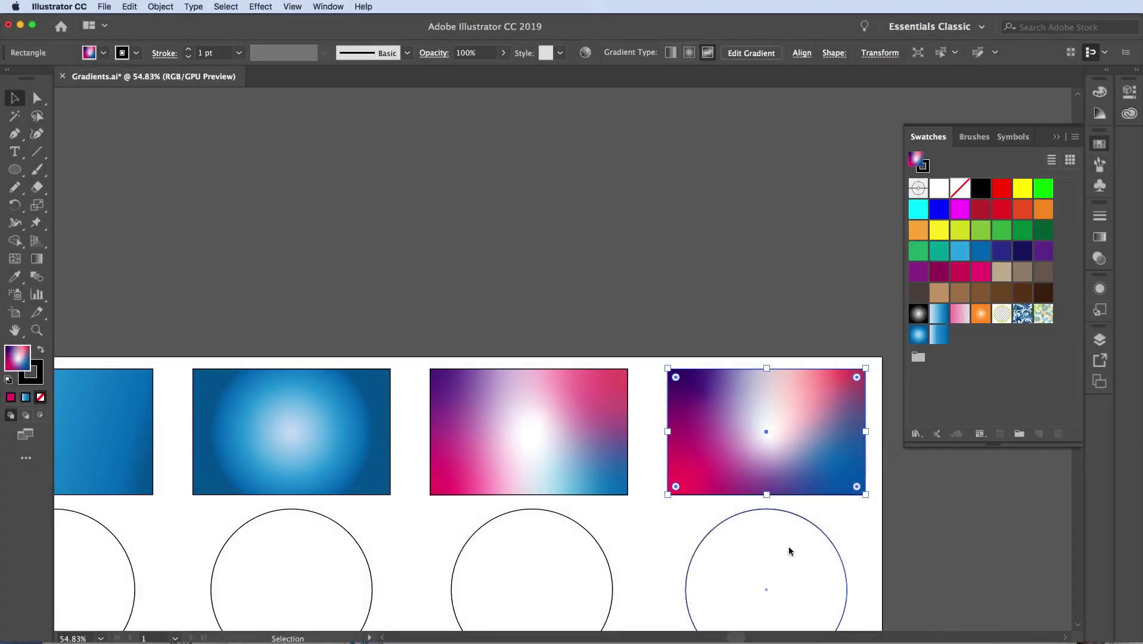
left_click_drag(916, 158, 961, 343)
left_click_drag(917, 159, 956, 350)
Check which gradient types are available for the fourth rectangle's stroke and view its stroke settings
left_click(926, 170)
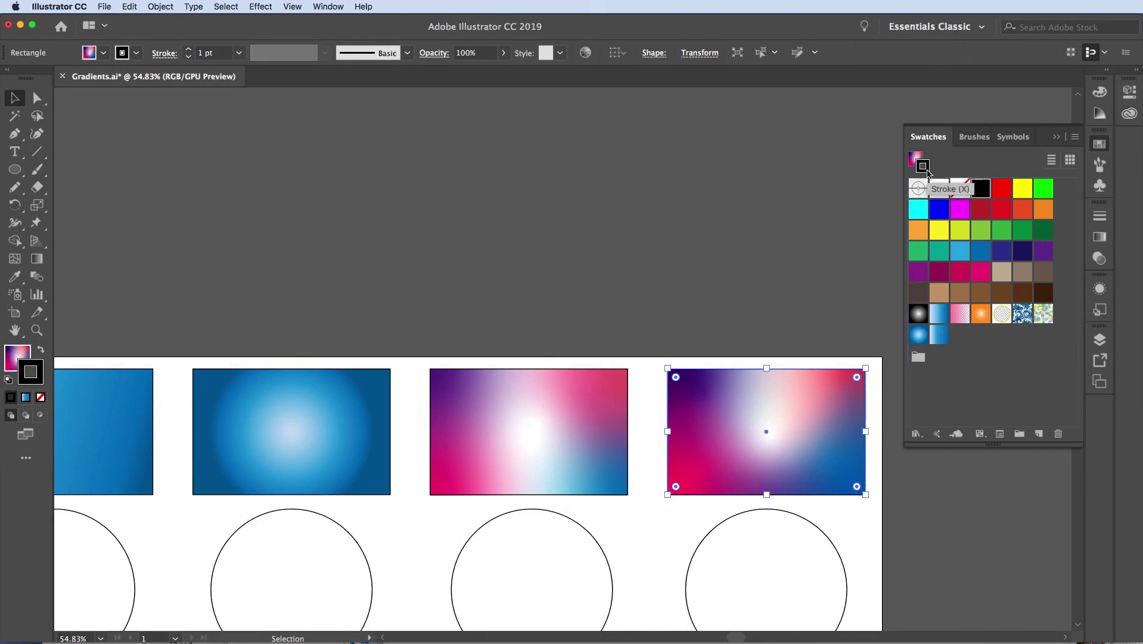
left_click(1056, 137)
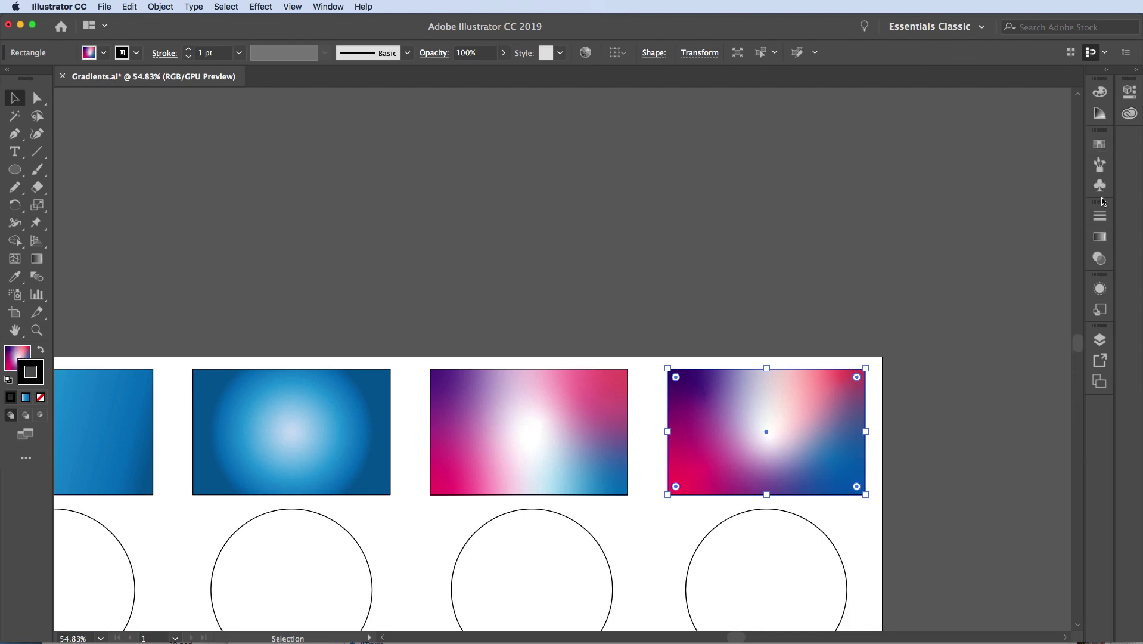
left_click(1099, 236)
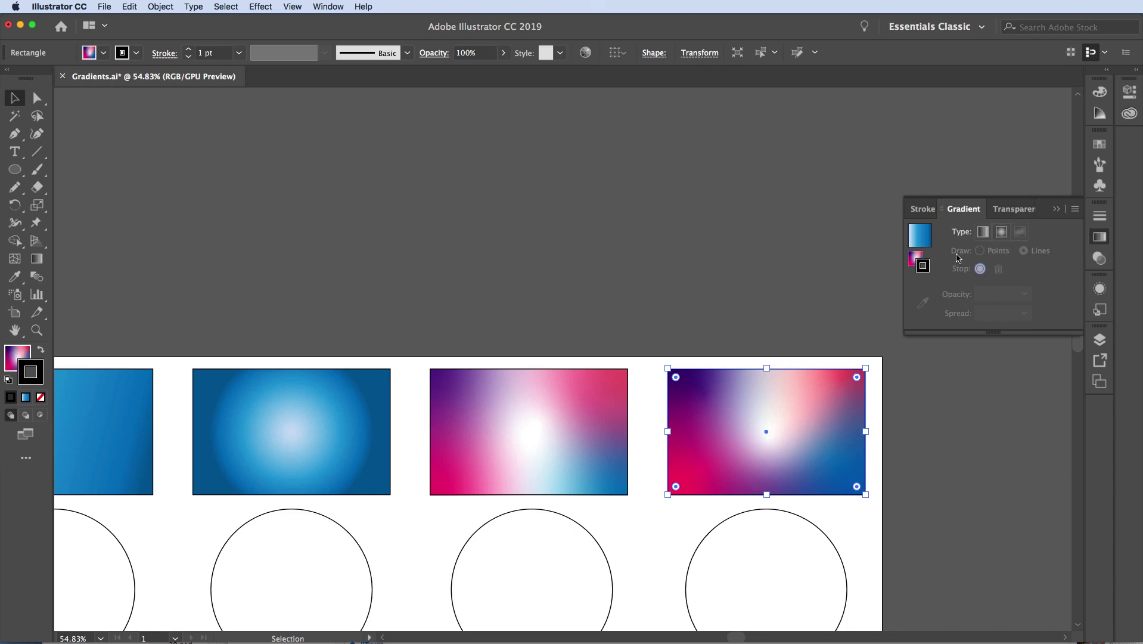
left_click(923, 208)
Fill the first circle with the saved linear swatch New Gradient Swatch 10 and the second circle with the saved blue radial swatch
scroll(823, 173, "down", 5)
scroll(823, 173, "left", 4)
scroll(822, 172, "down", 5)
scroll(822, 172, "left", 8)
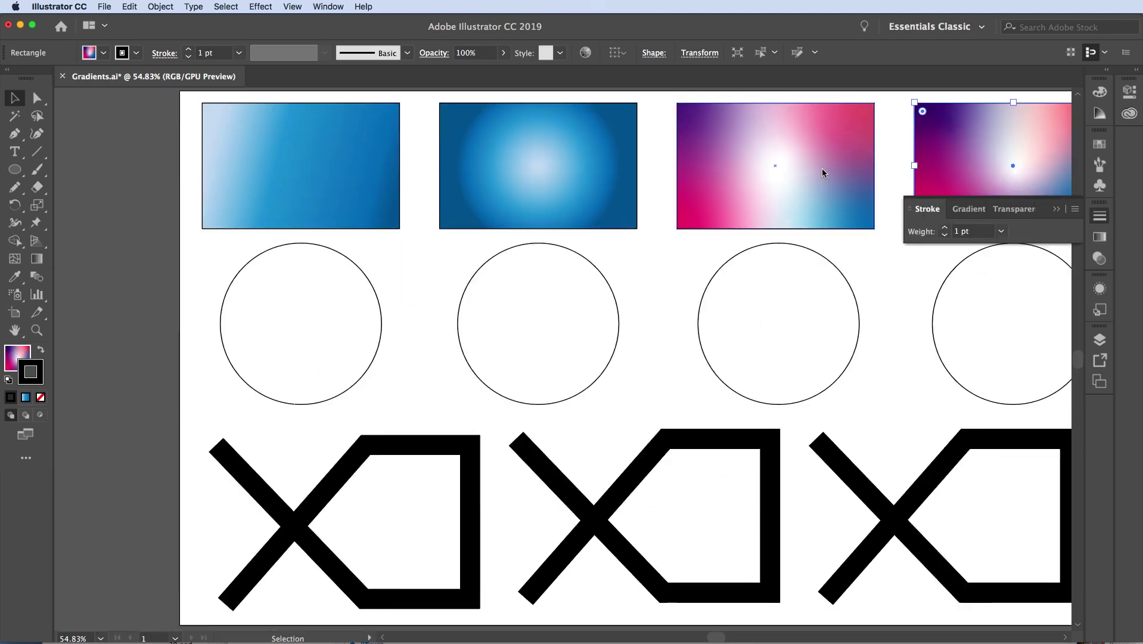
left_click(1105, 146)
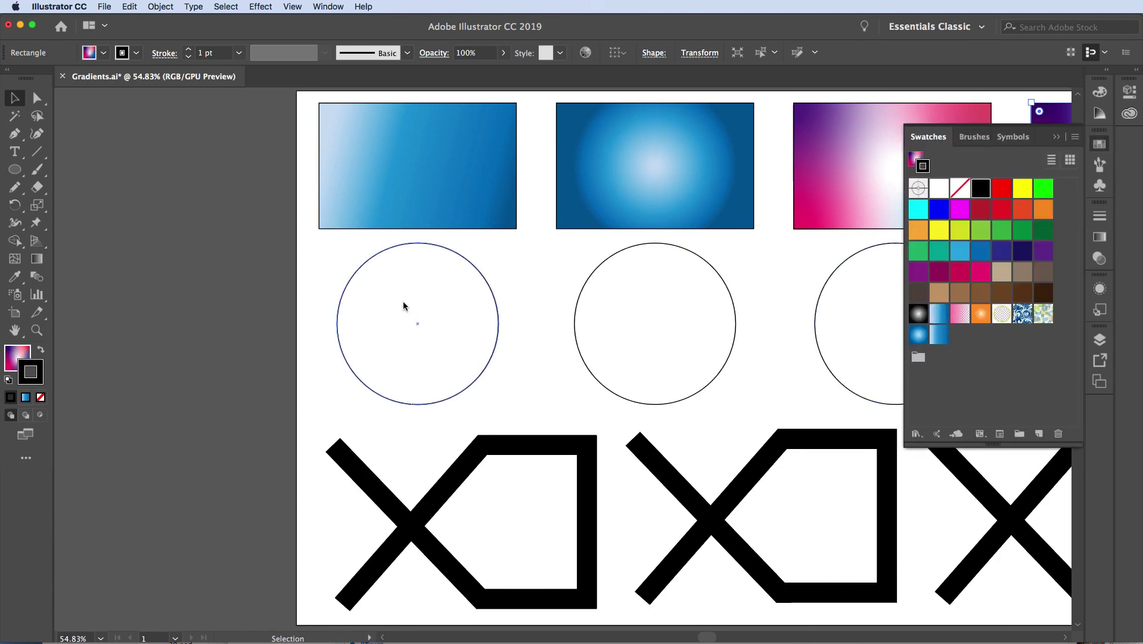
left_click(378, 252)
left_click(377, 252)
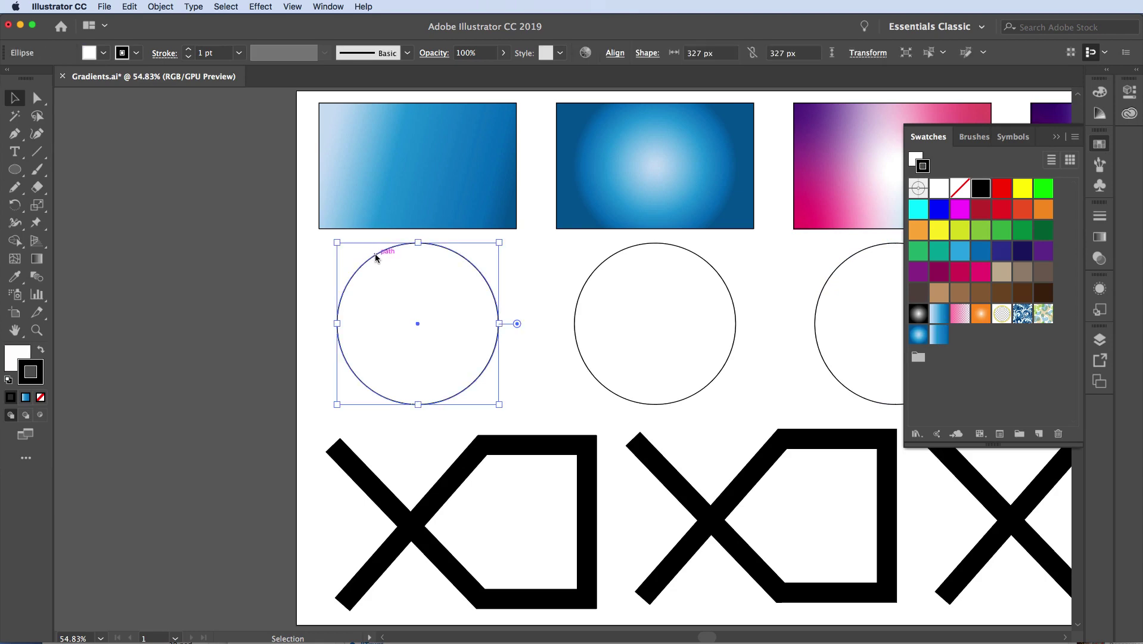
left_click(919, 158)
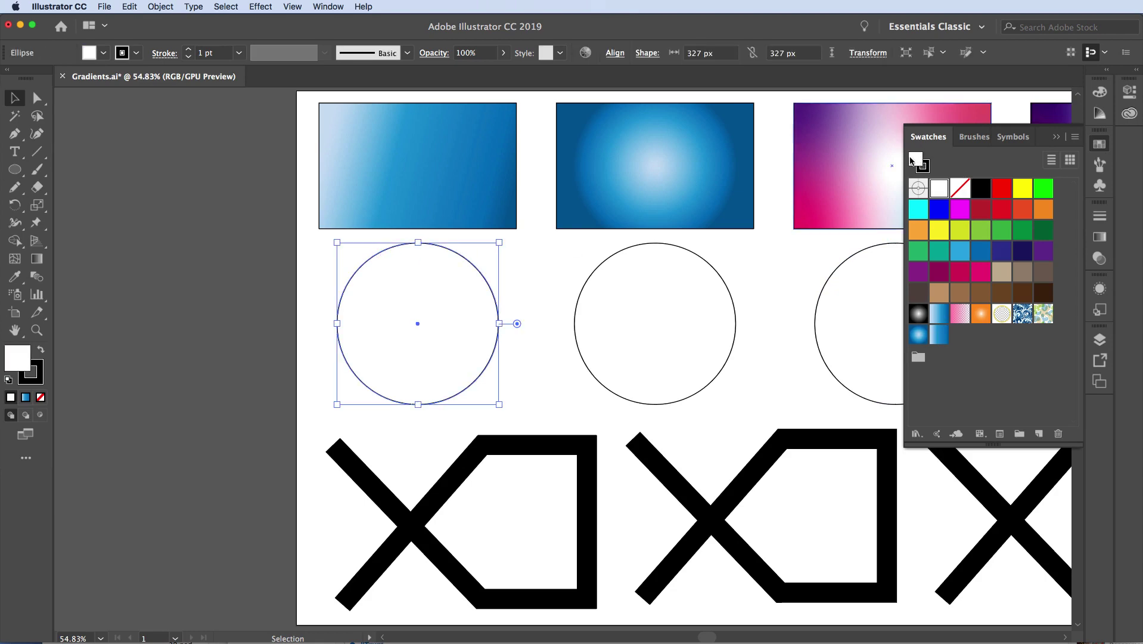
left_click(939, 336)
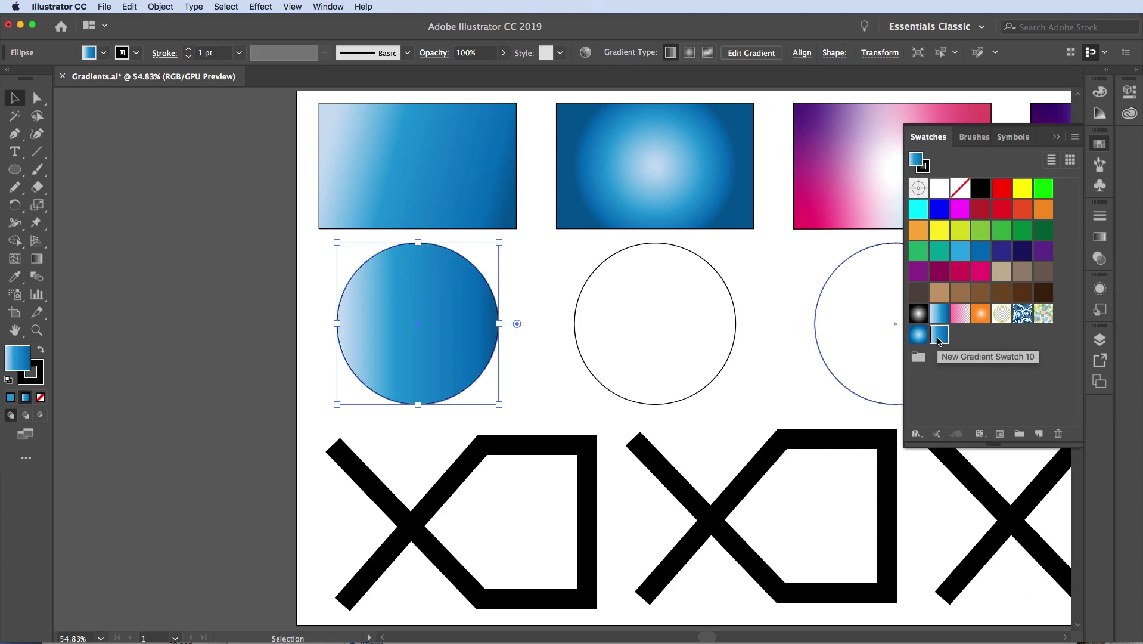
left_click(695, 252)
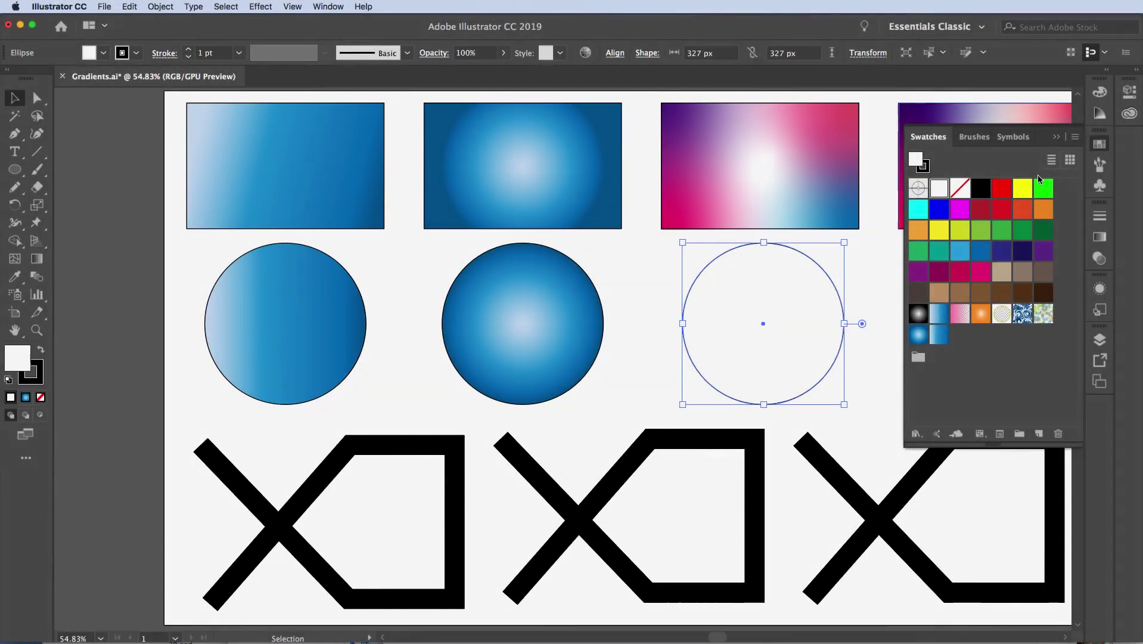
Fill the third circle with a freeform Points gradient, make its upper-left stop purple and add three more stops around the circle
left_click(1100, 237)
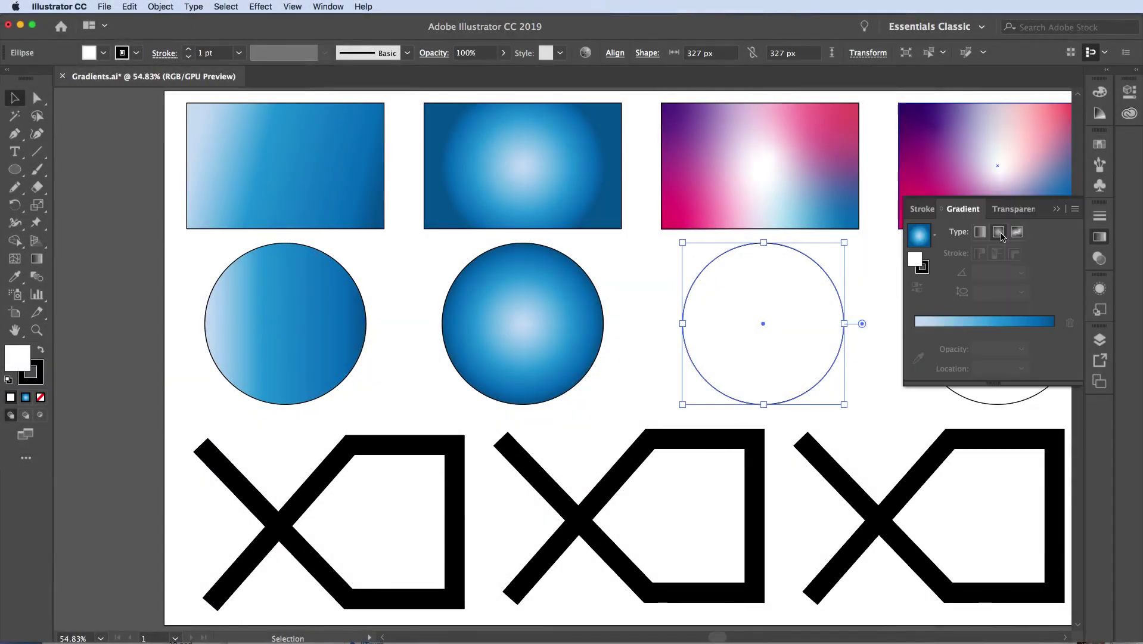
left_click(1019, 232)
left_click(978, 250)
left_click_drag(751, 251, 720, 259)
double_click(720, 259)
left_click(620, 363)
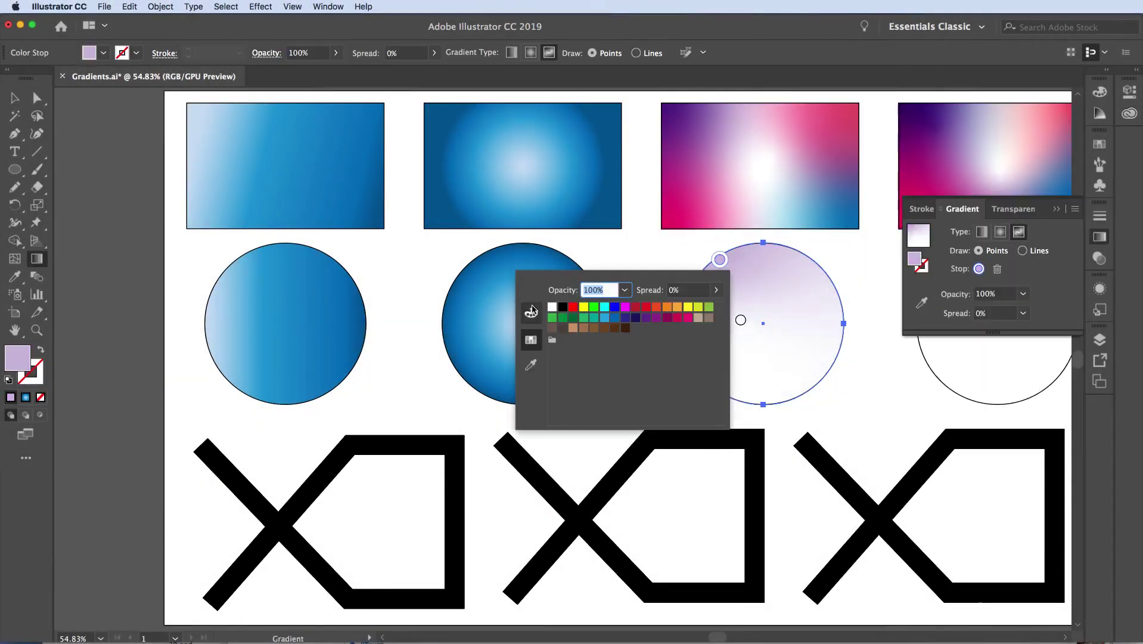
left_click(815, 298)
left_click(807, 361)
left_click(713, 365)
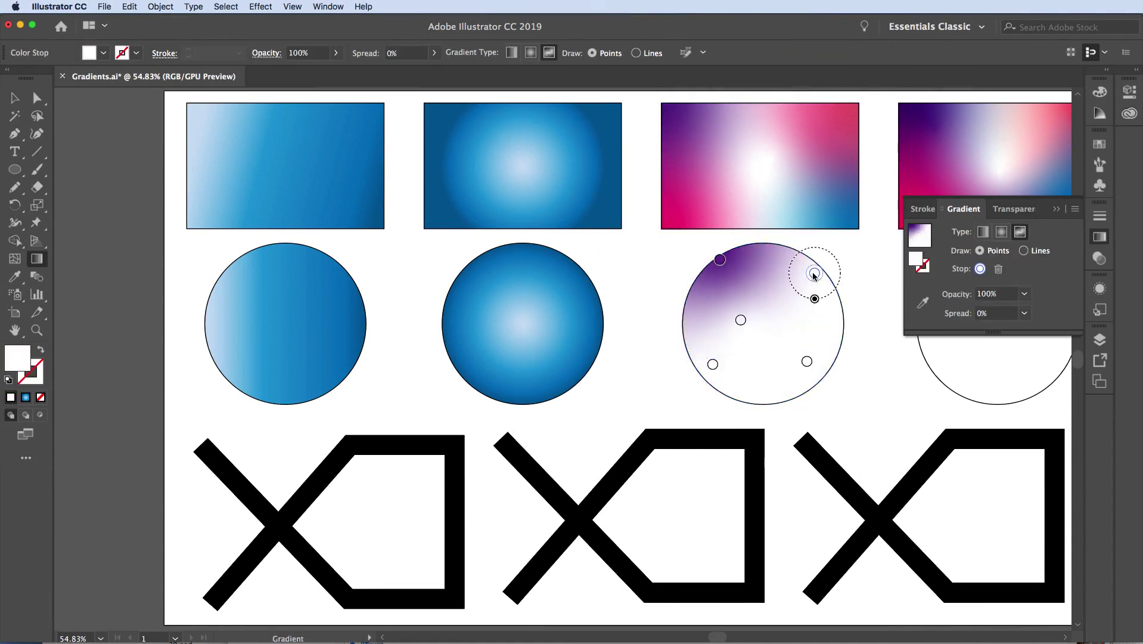
Recolour the third circle's upper-right stop crimson, lower-right stop blue and lower-left stop magenta pink, sampled from the third rectangle
double_click(814, 273)
double_click(807, 361)
double_click(713, 364)
left_click(526, 468)
left_click(677, 215)
Move the third circle's white stop to the centre with a 17% spread and widen the crimson stop's spread slightly
mouse_move(741, 322)
left_mouse_down()
mouse_move(773, 334)
mouse_move(761, 328)
left_mouse_up()
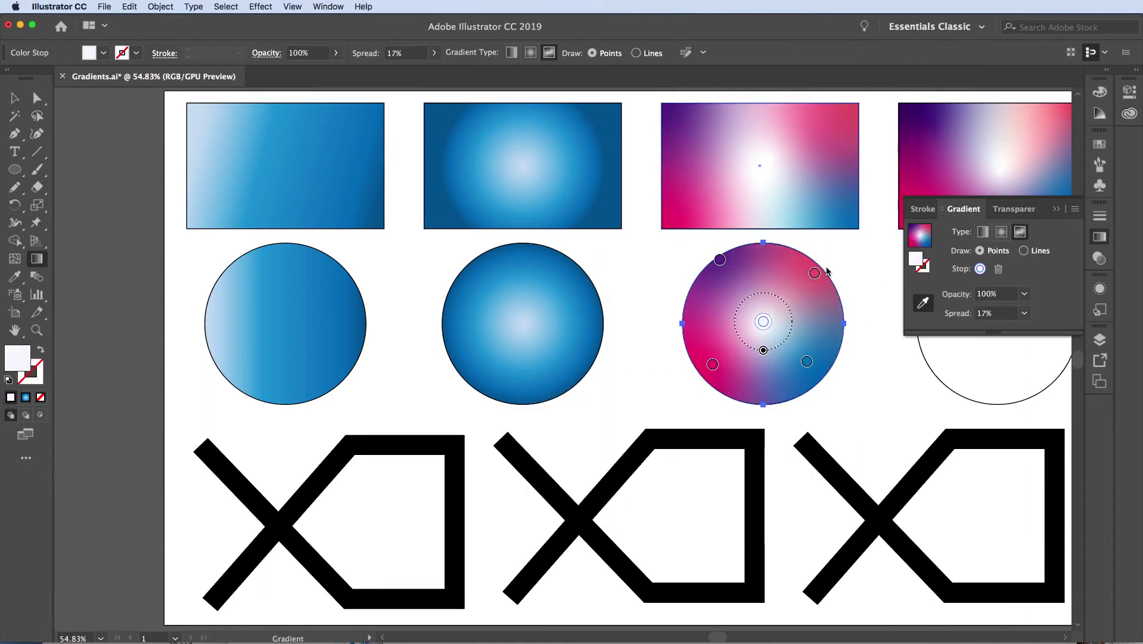
left_click(815, 273)
left_click_drag(814, 298, 814, 308)
Fill the fourth circle with a freeform gradient and set its drawing mode to Lines
key("v")
left_click(987, 365)
left_click(1020, 232)
left_click(1056, 210)
scroll(1050, 217, "right", 5)
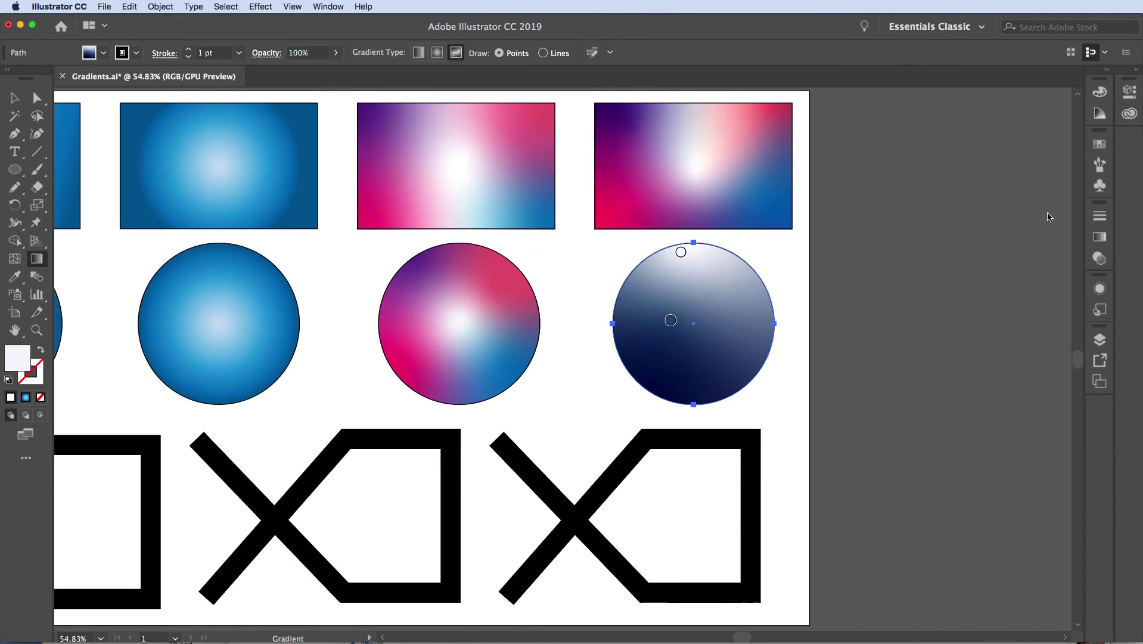
left_click(1101, 237)
left_click(1023, 250)
Draw a closed gradient line through five white stops in the fourth circle and remove its two original stops
left_click(645, 276)
left_click(690, 308)
left_click(751, 280)
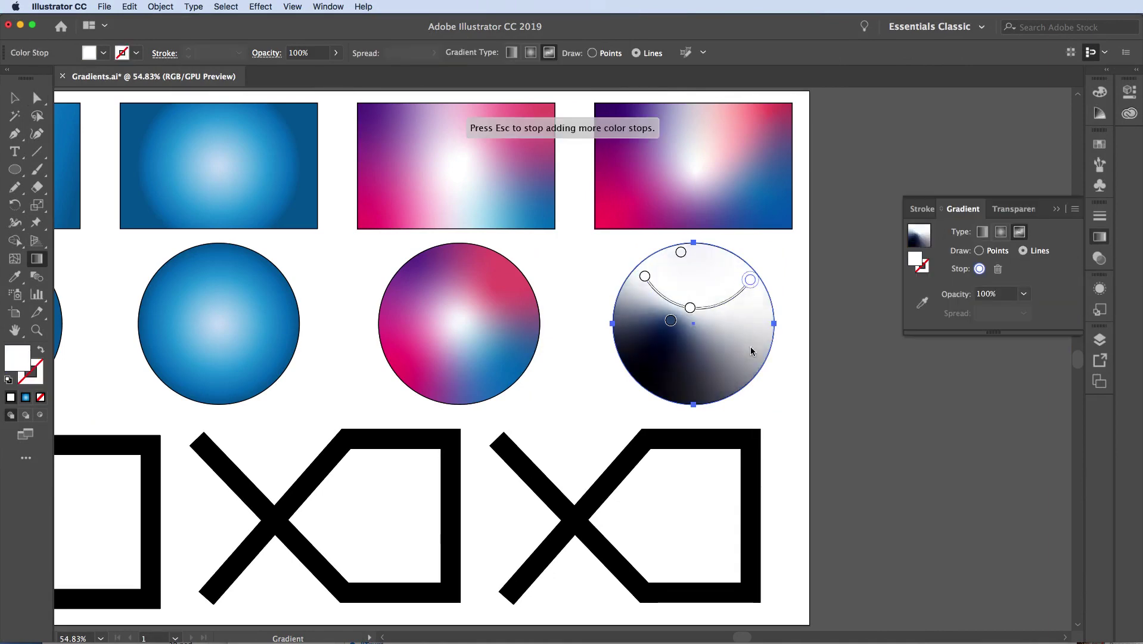
left_click(741, 368)
left_click(641, 356)
left_click(645, 276)
left_click_drag(681, 252, 675, 231)
left_click_drag(671, 321, 671, 415)
Recolour the fourth circle's outer stops purple, crimson, blue and magenta pink to match the rectangle above, and lower the white stop to the centre
double_click(644, 277)
double_click(751, 279)
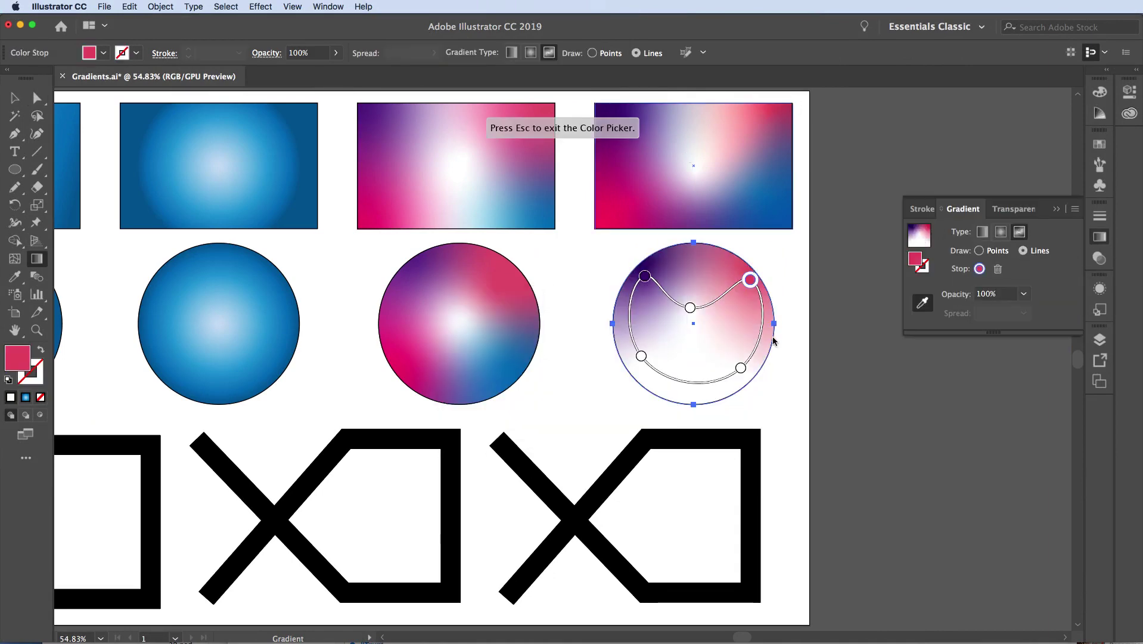
double_click(741, 368)
double_click(642, 356)
left_click_drag(690, 308, 692, 328)
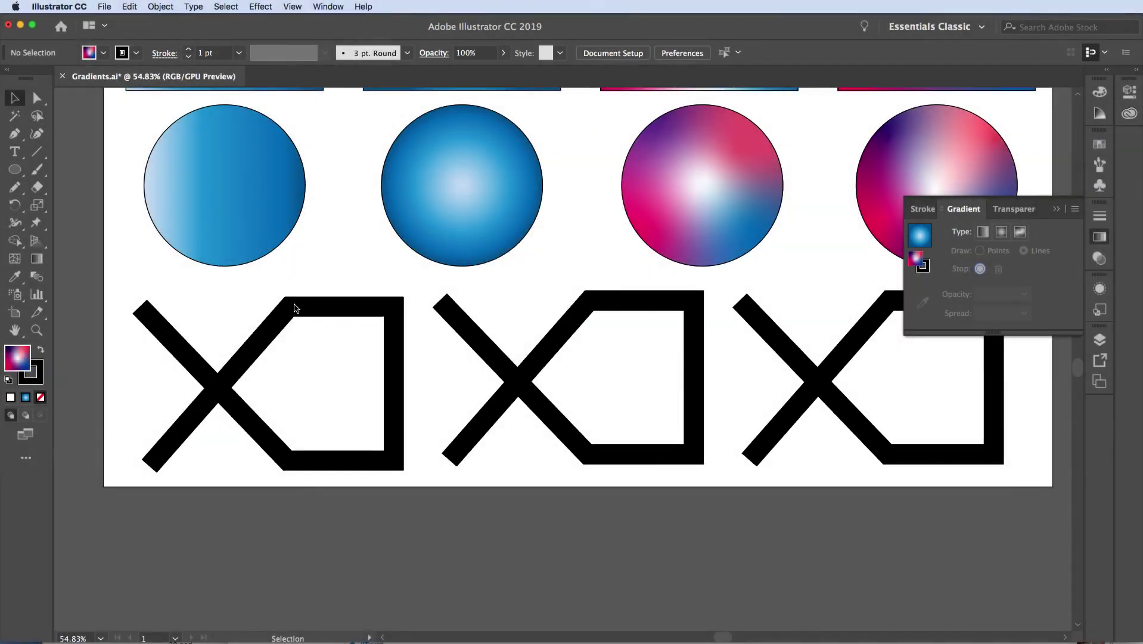
Apply a linear gradient to the stroke of the first thick black path
left_click(294, 308)
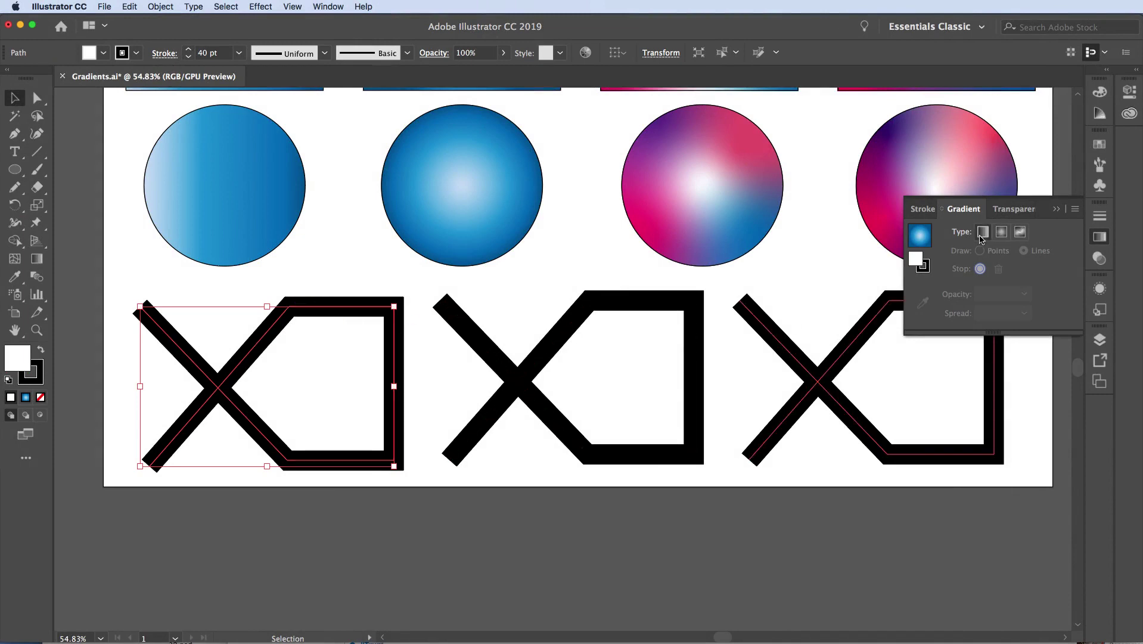
left_click(924, 266)
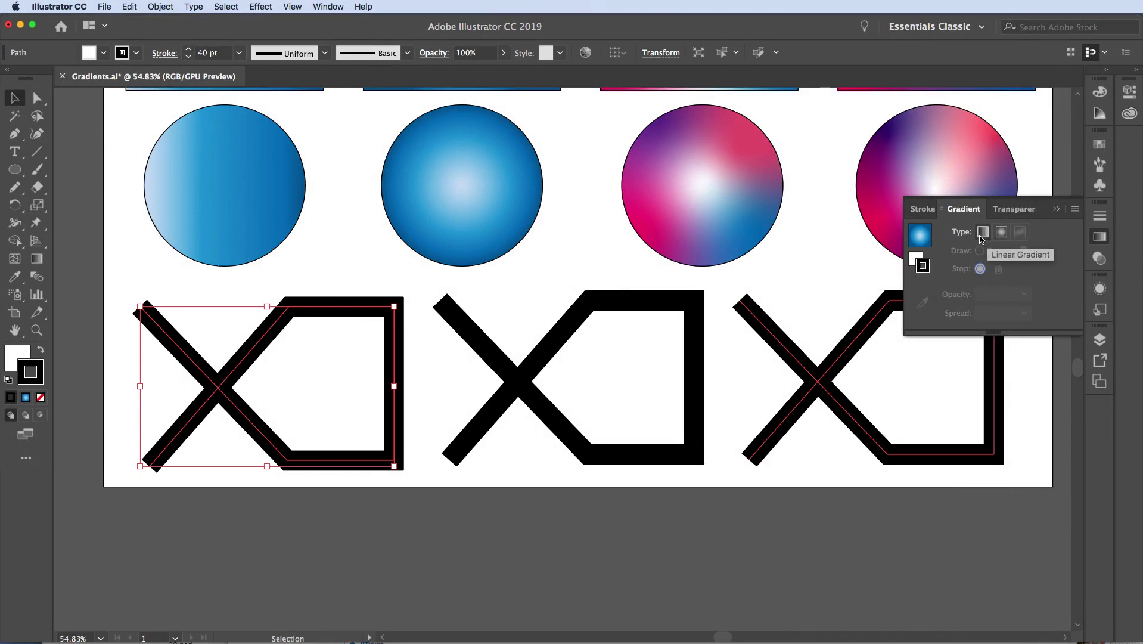
left_click(980, 235)
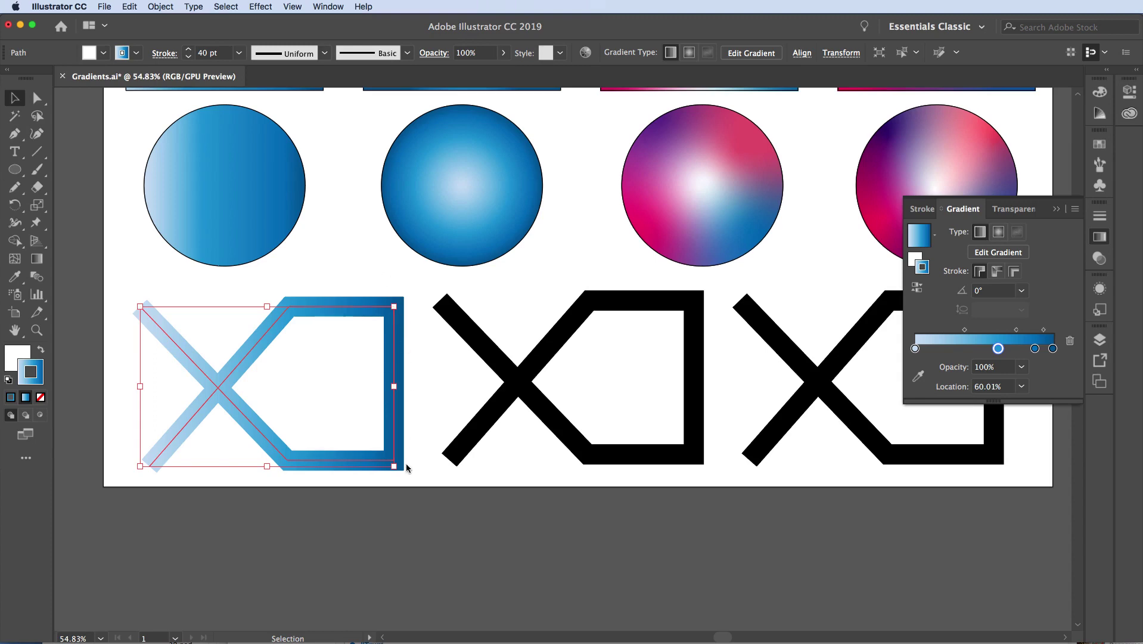
Apply the linear gradient to the second black path's stroke and set it to run along the stroke
left_click(116, 270)
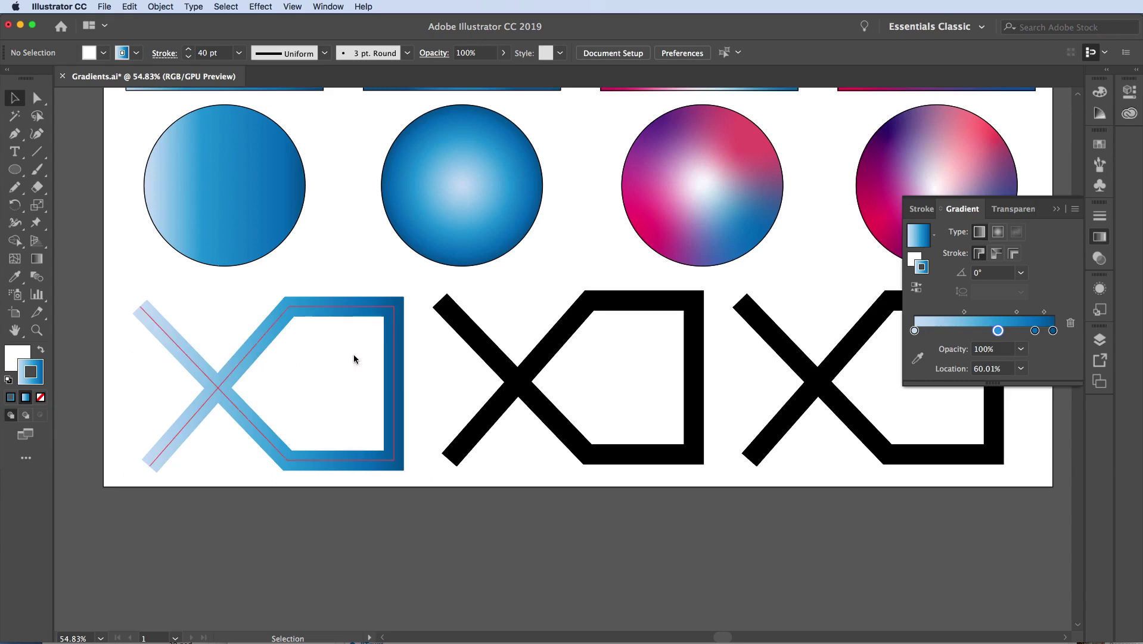
left_click(513, 385)
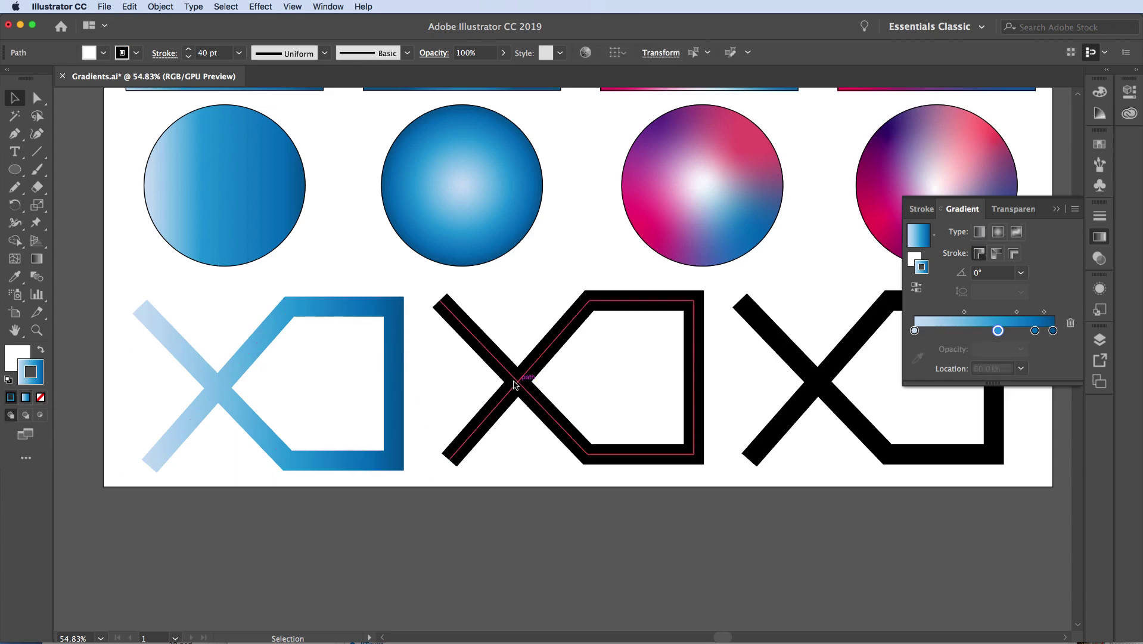
left_click(918, 234)
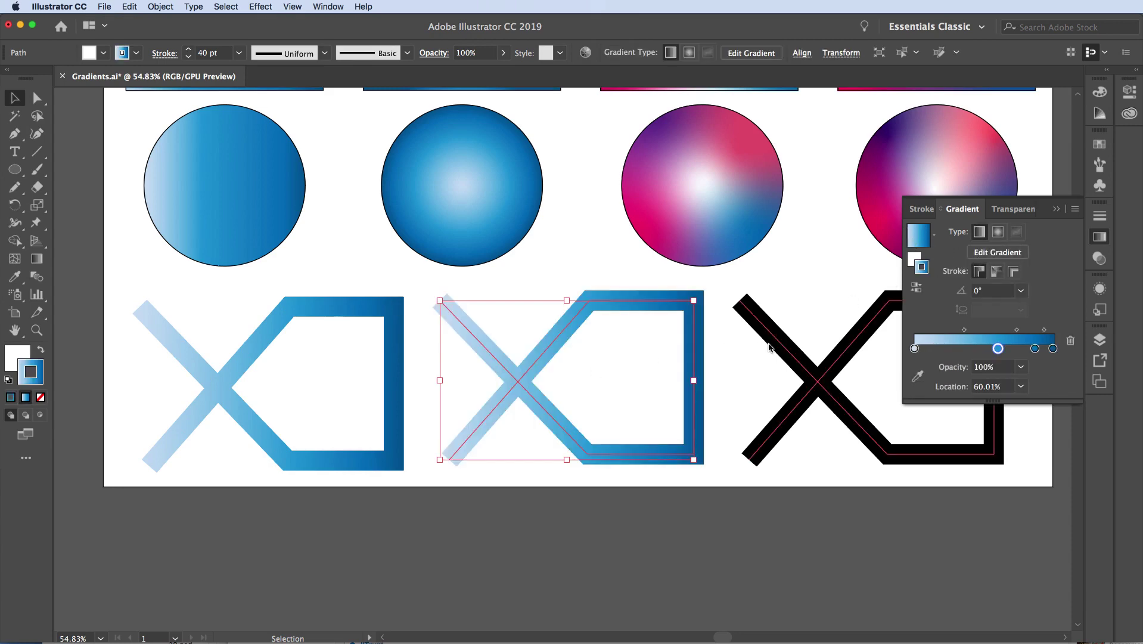
left_click(997, 272)
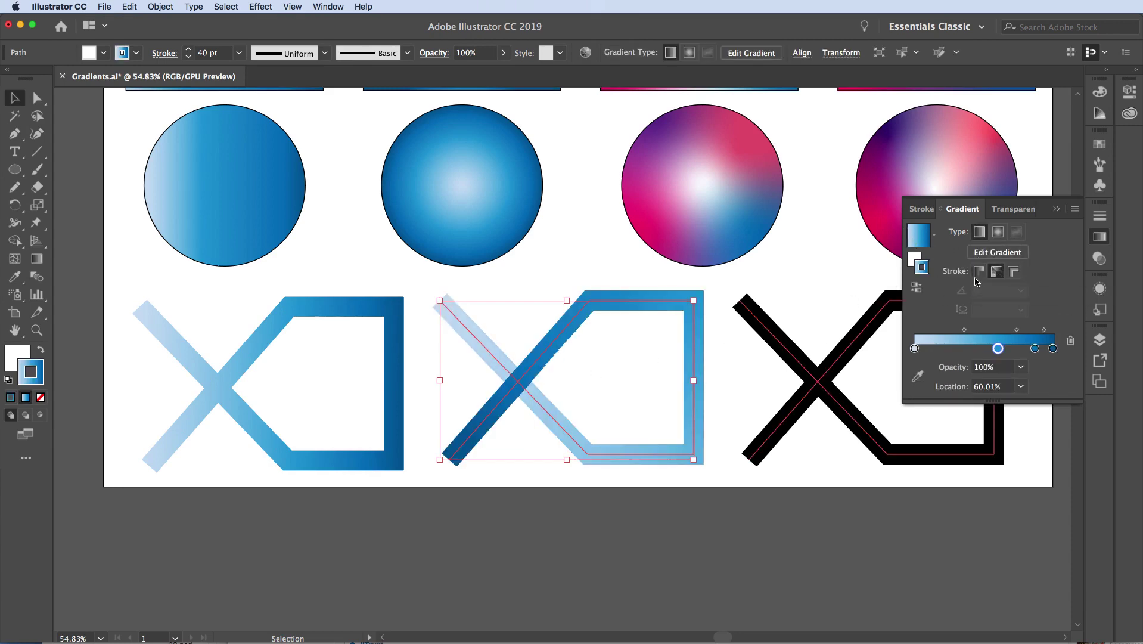
left_click(507, 279)
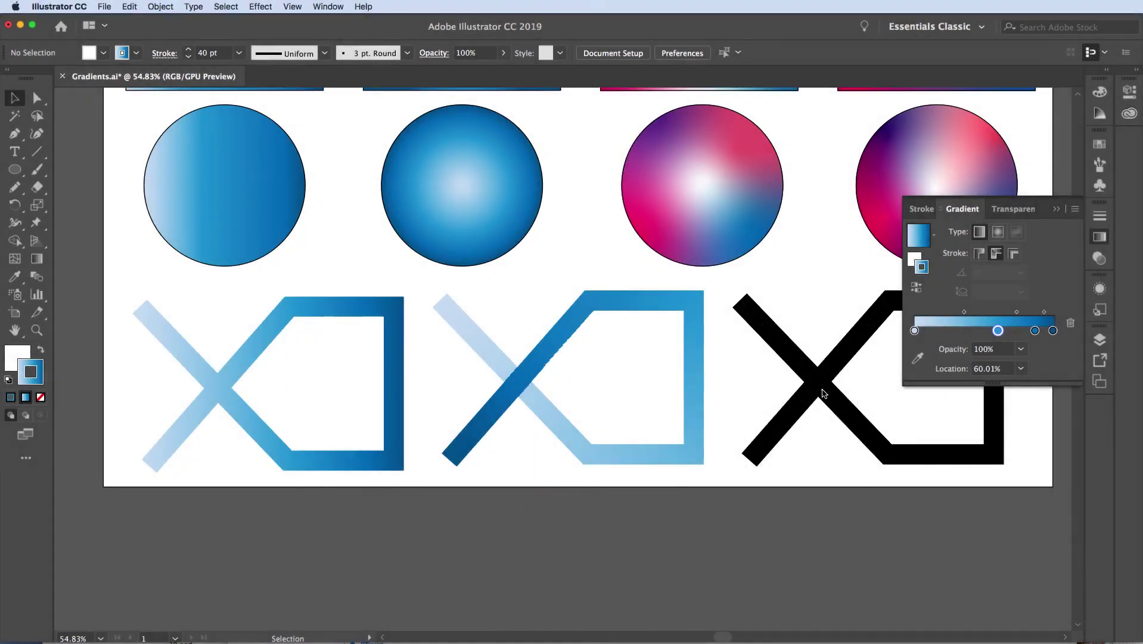
Apply the linear gradient to the third black path's stroke and set it to run across the stroke
left_click(822, 390)
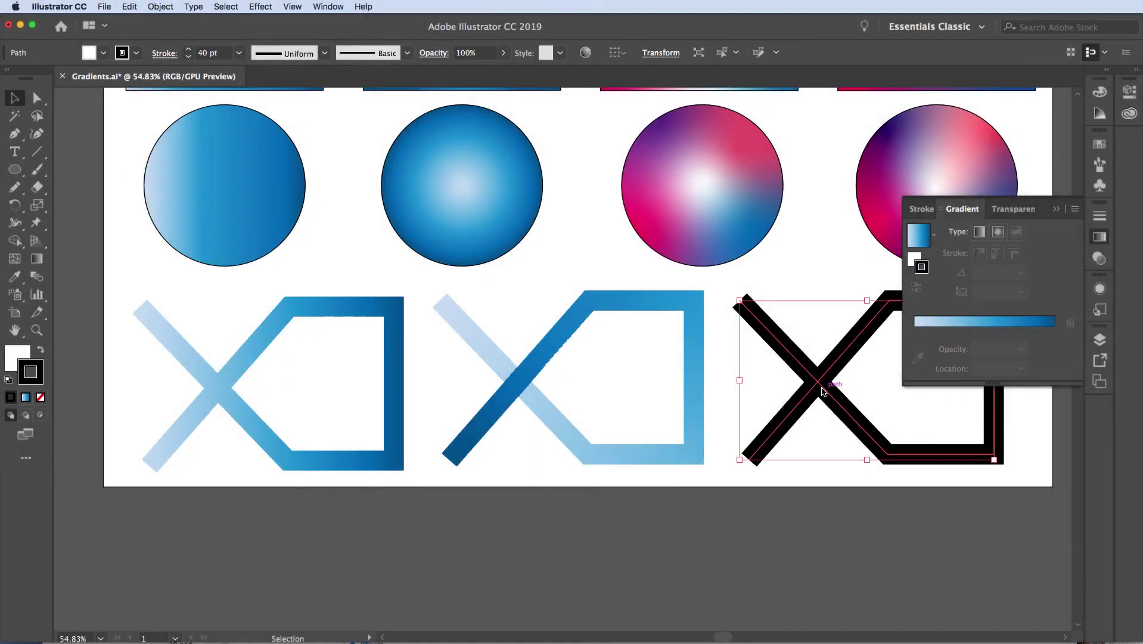
left_click(918, 235)
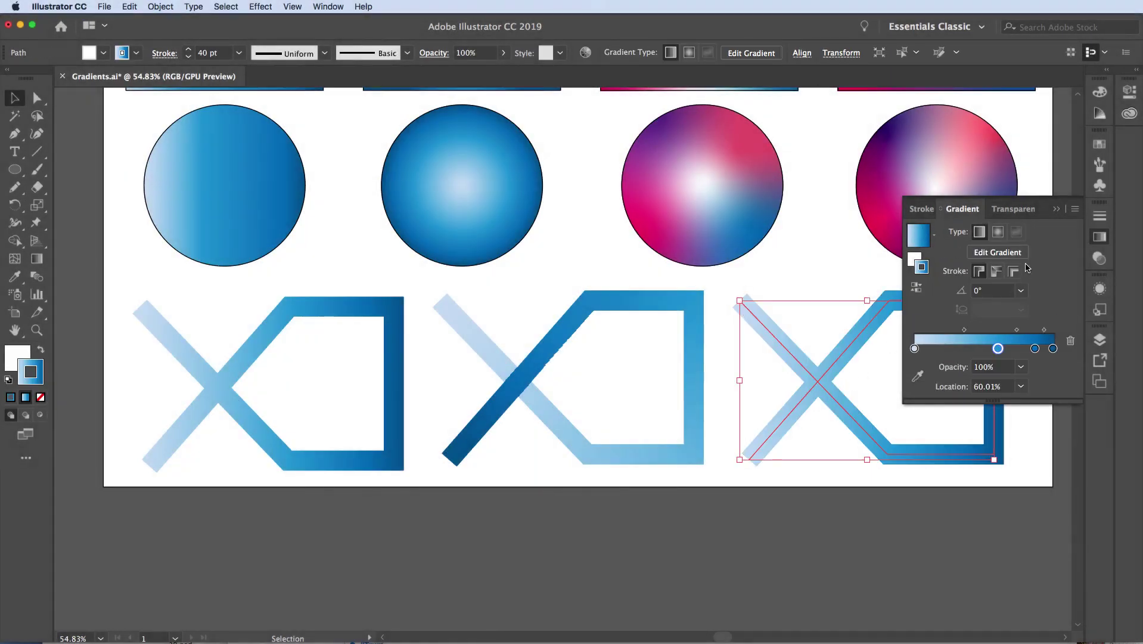
scroll(822, 320, "right", 10)
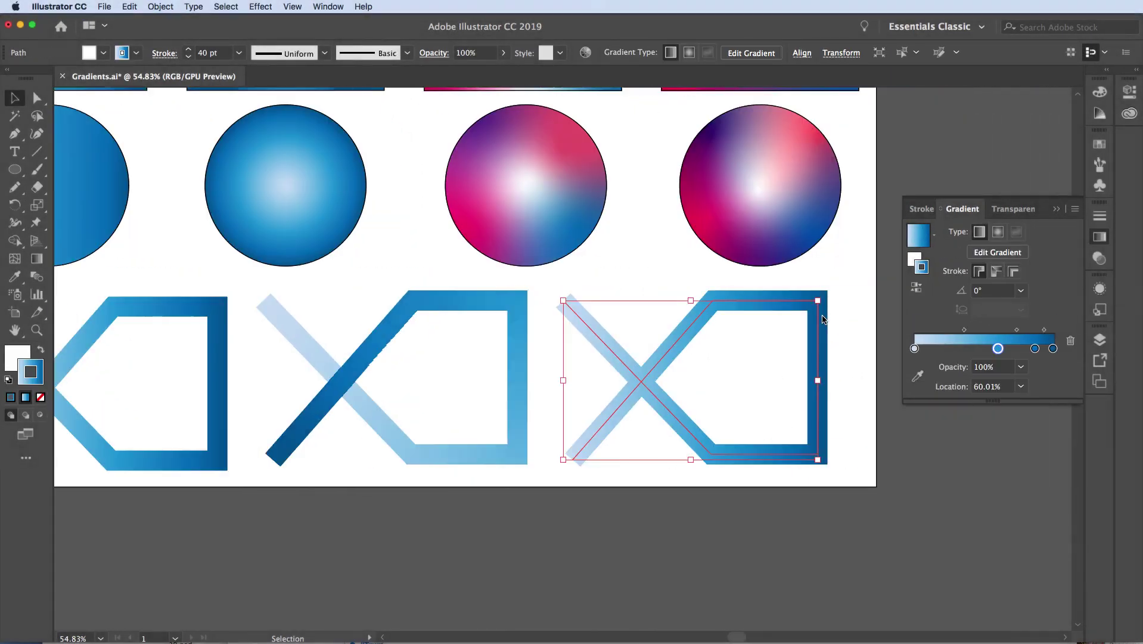
left_click(1014, 271)
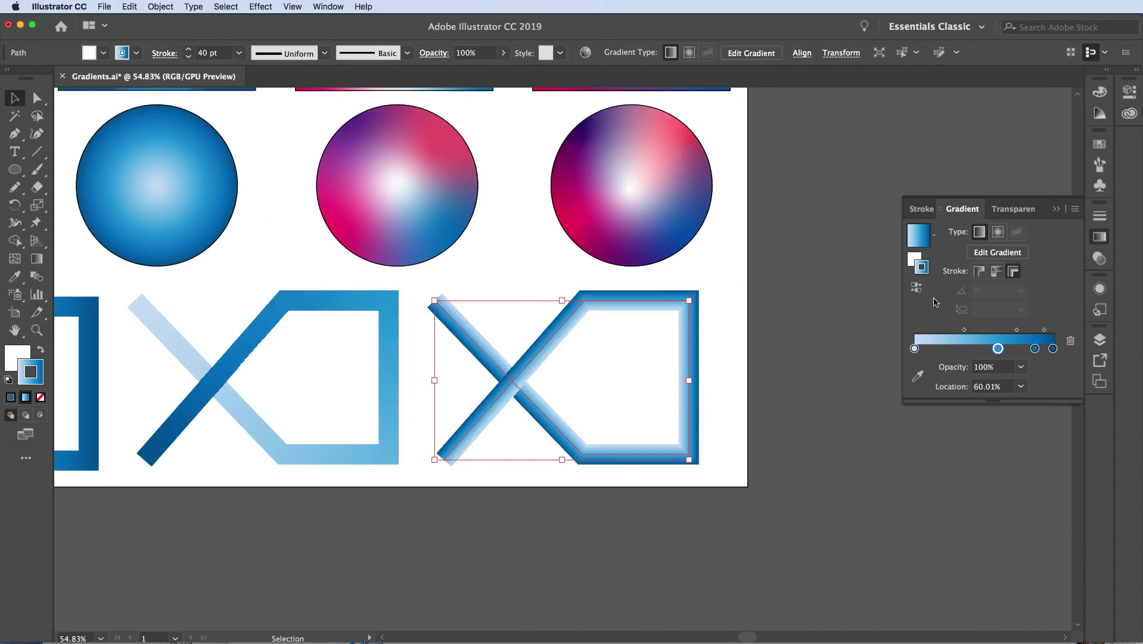
Reverse the linear gradient on the third path's stroke
key("super+equal")
key("super+equal")
key("super+equal")
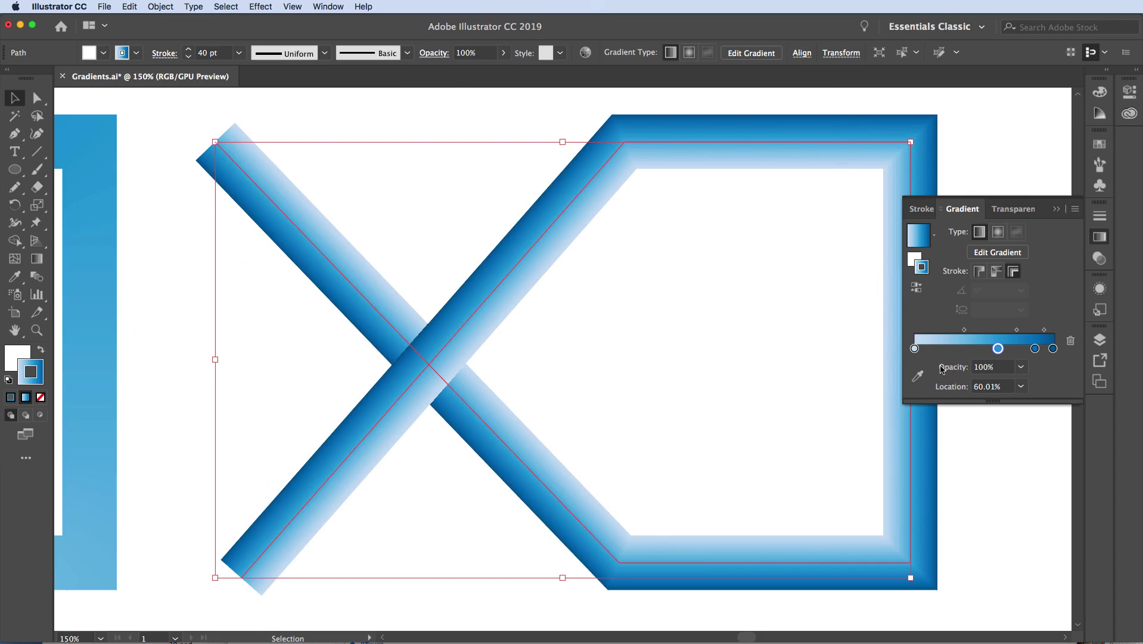
left_click(917, 287)
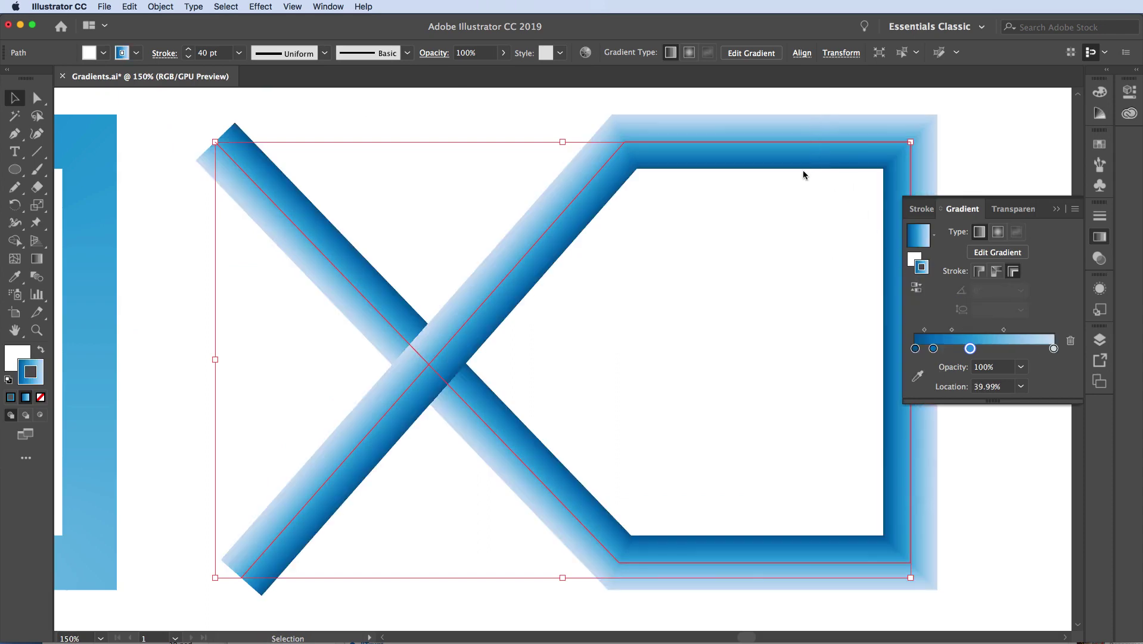
Change the first path's stroke gradient to radial
key("a")
key("super+minus")
key("super+minus")
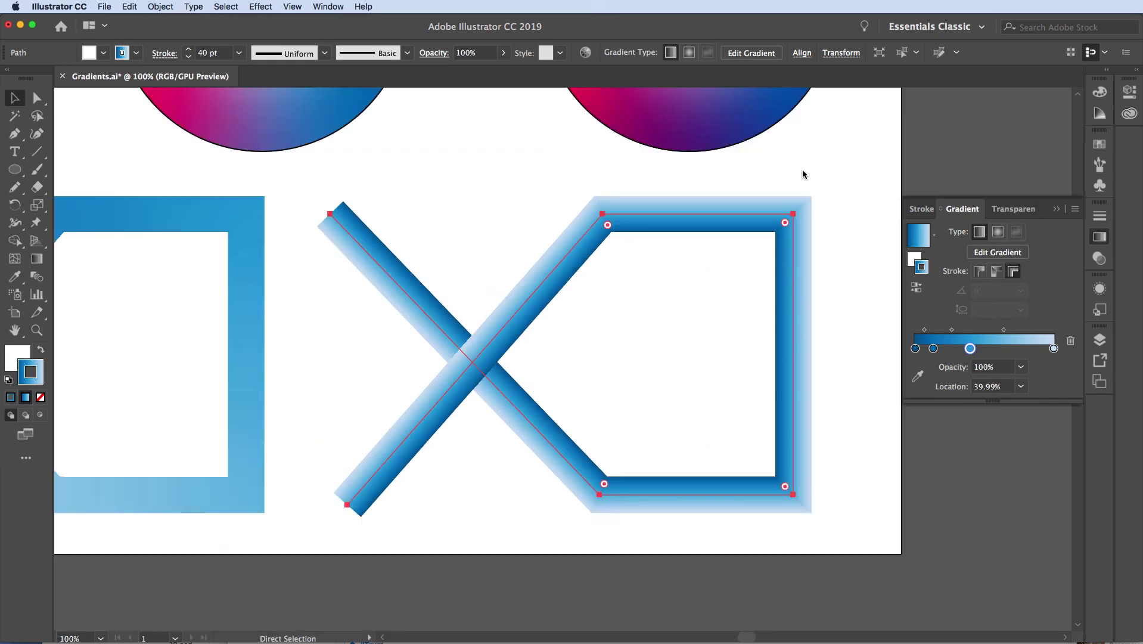
key("v")
scroll(803, 173, "left", 1)
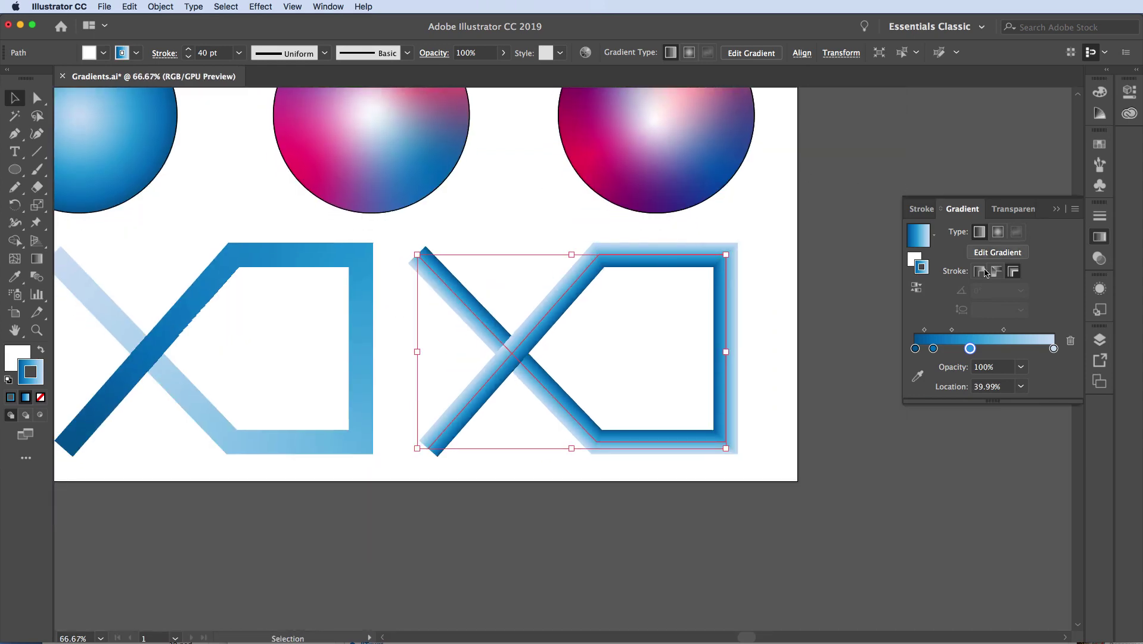
scroll(778, 283, "left", 10)
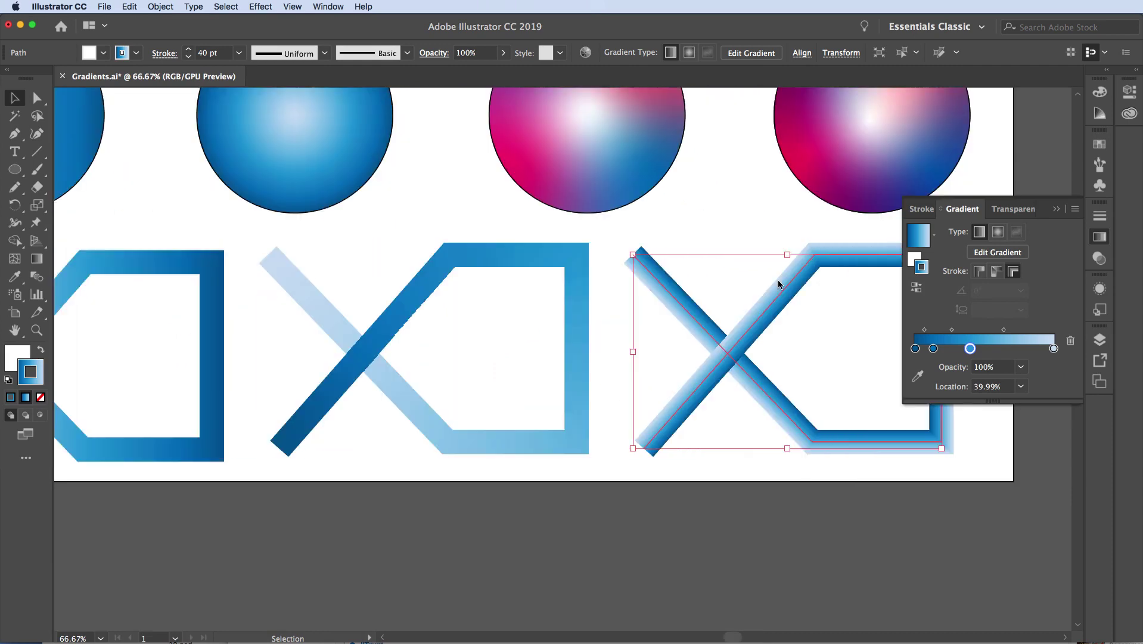
scroll(778, 284, "left", 4)
left_click(579, 268)
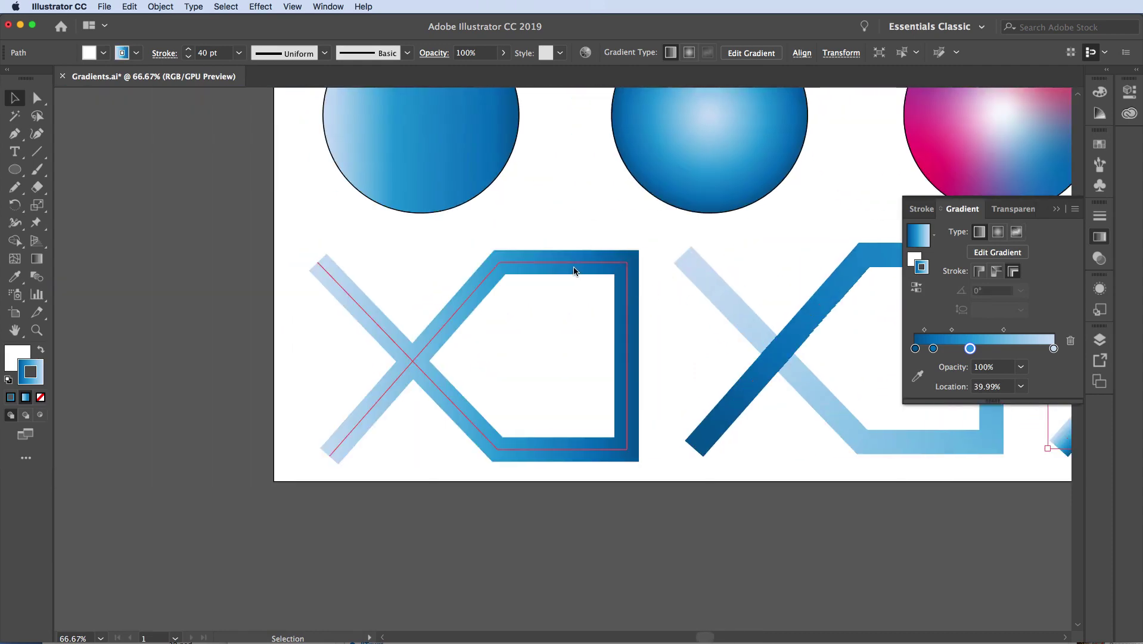
left_click(998, 232)
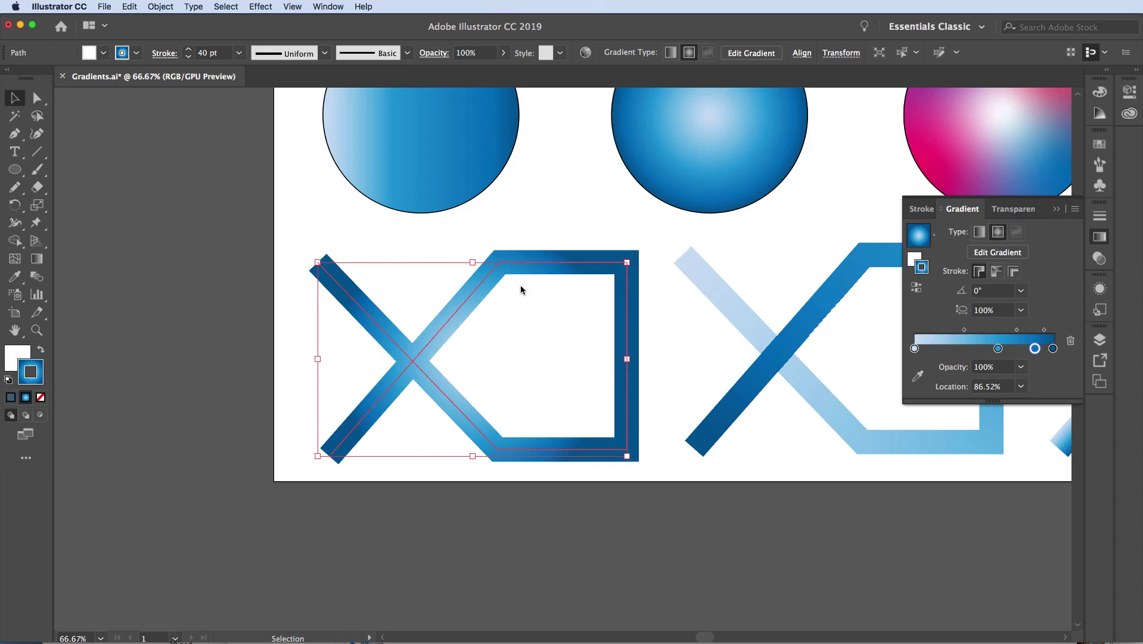
Change the second path's stroke gradient to radial, keeping it applied along the stroke
scroll(678, 332, "right", 5)
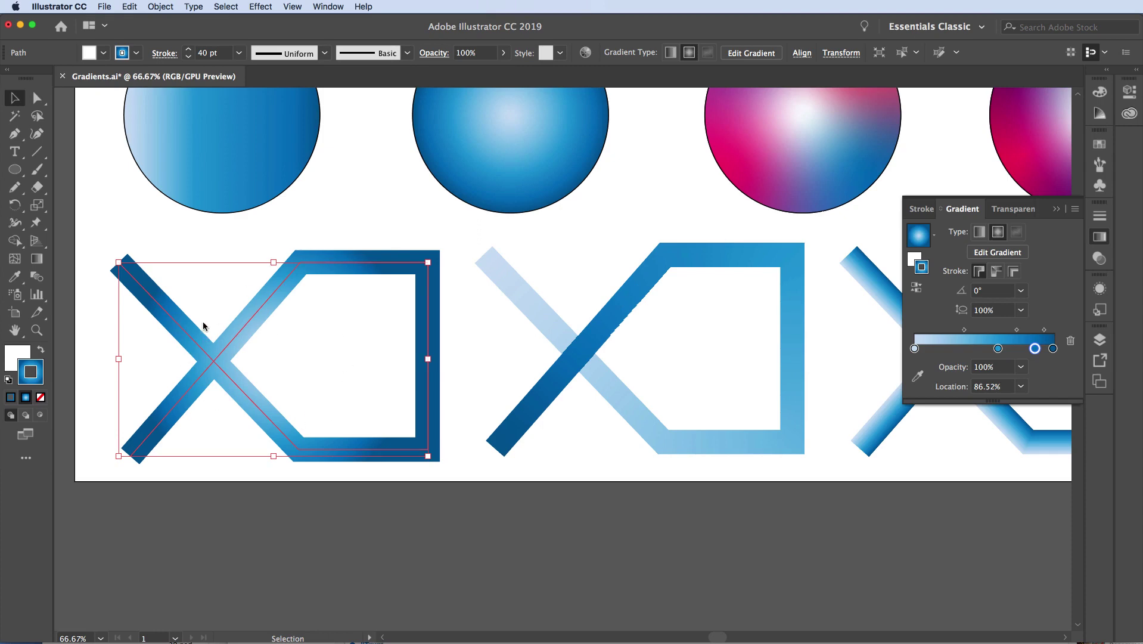
left_click(583, 337)
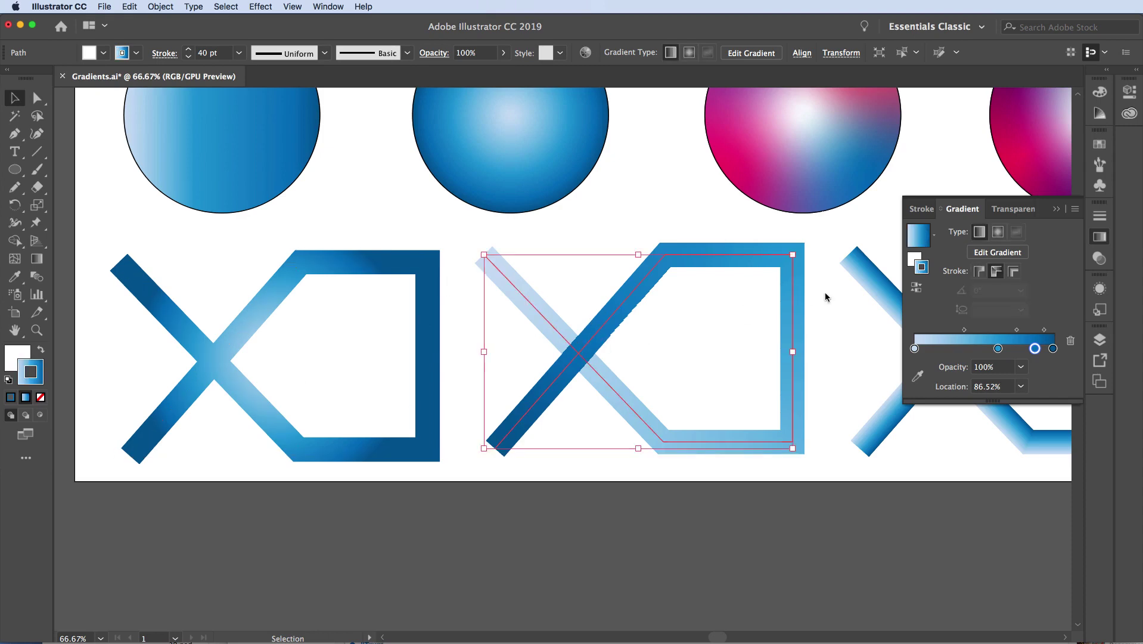
left_click(999, 232)
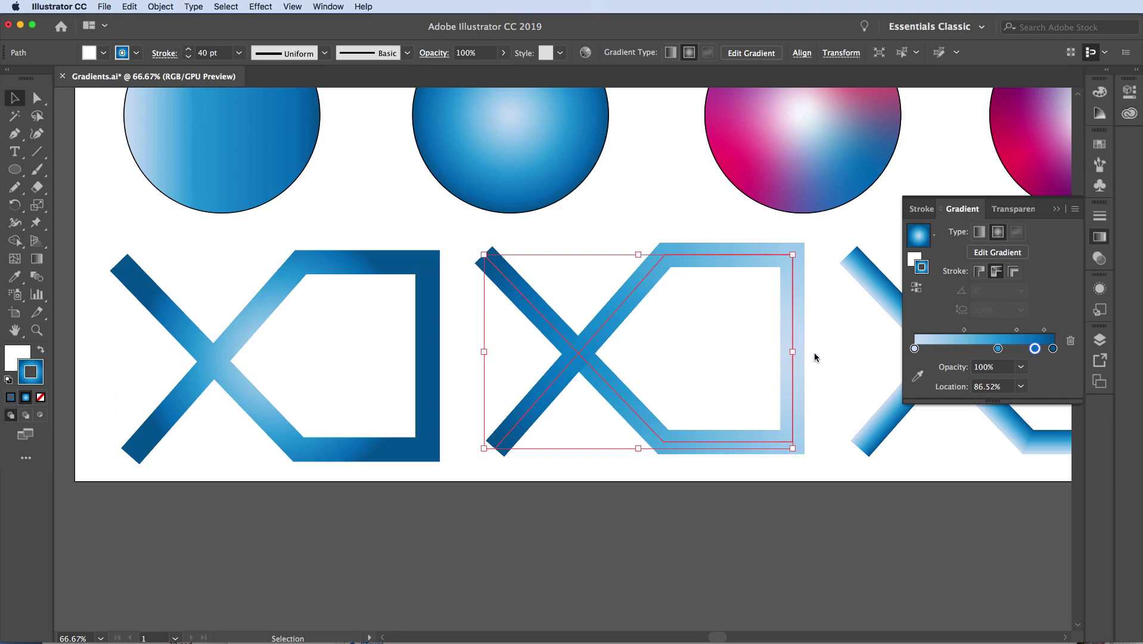
Change the third path's stroke gradient to radial, keeping it applied across the stroke
scroll(816, 357, "right", 3)
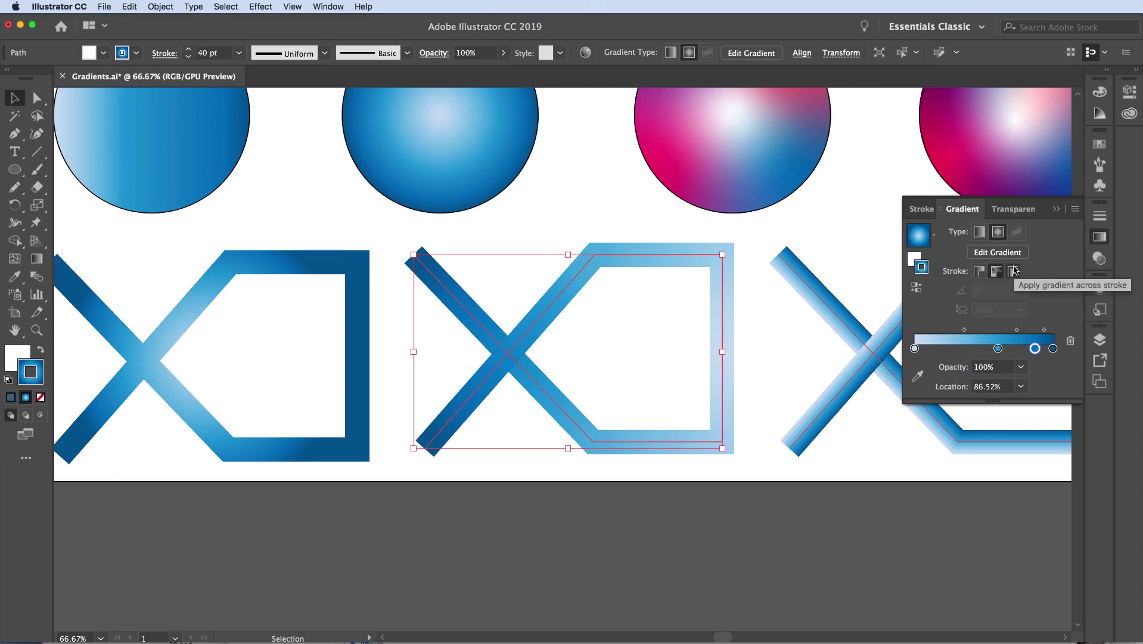
scroll(868, 268, "right", 15)
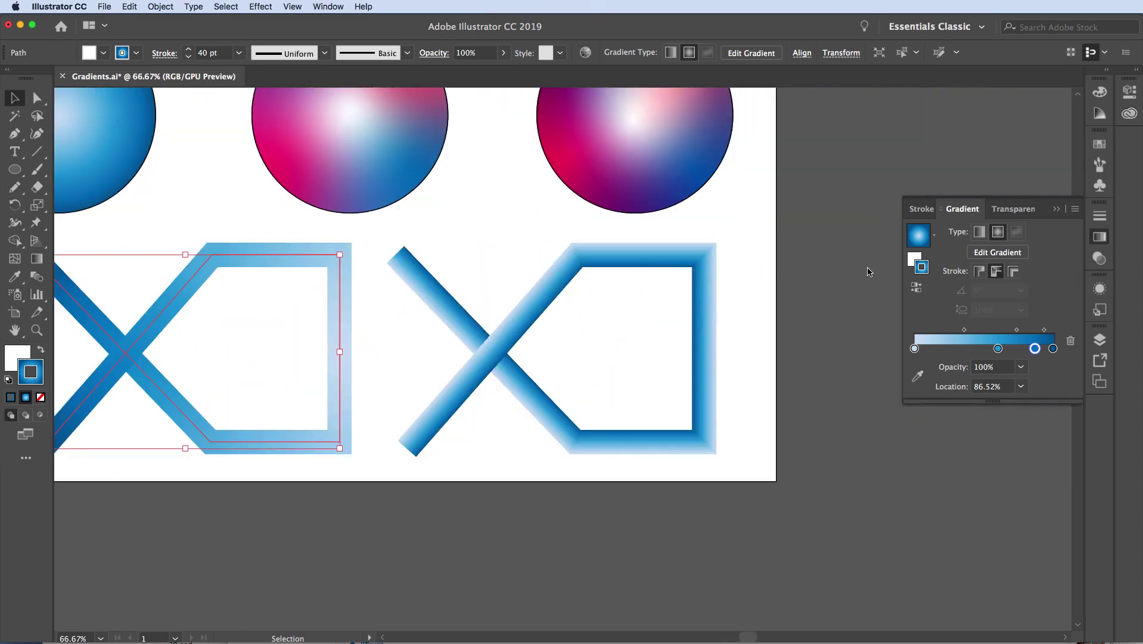
left_click(670, 257)
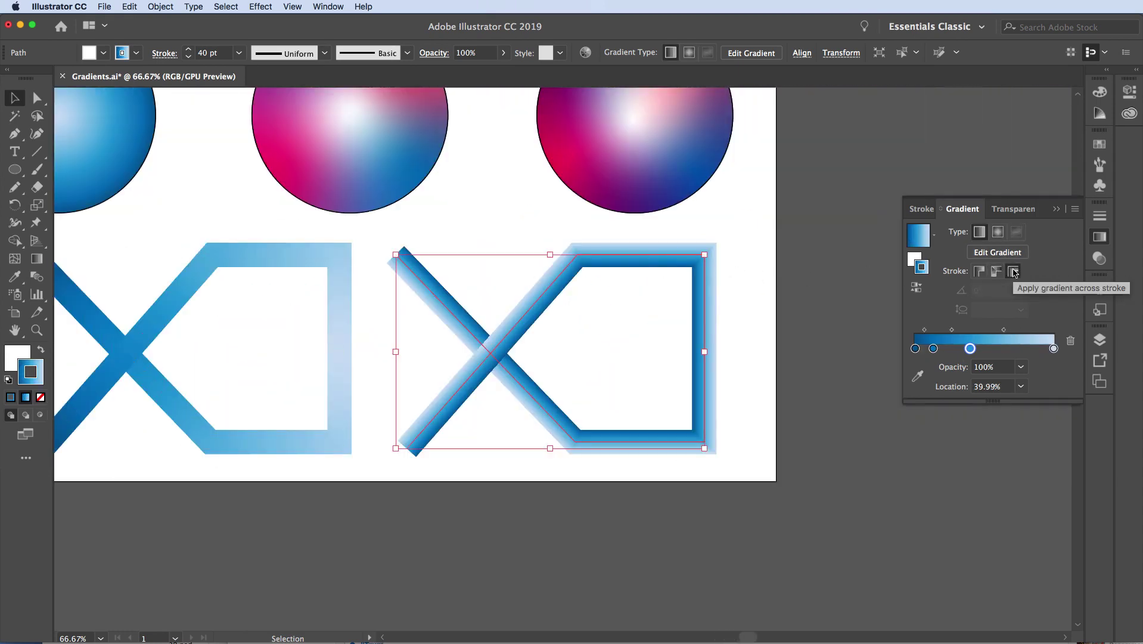
left_click(998, 231)
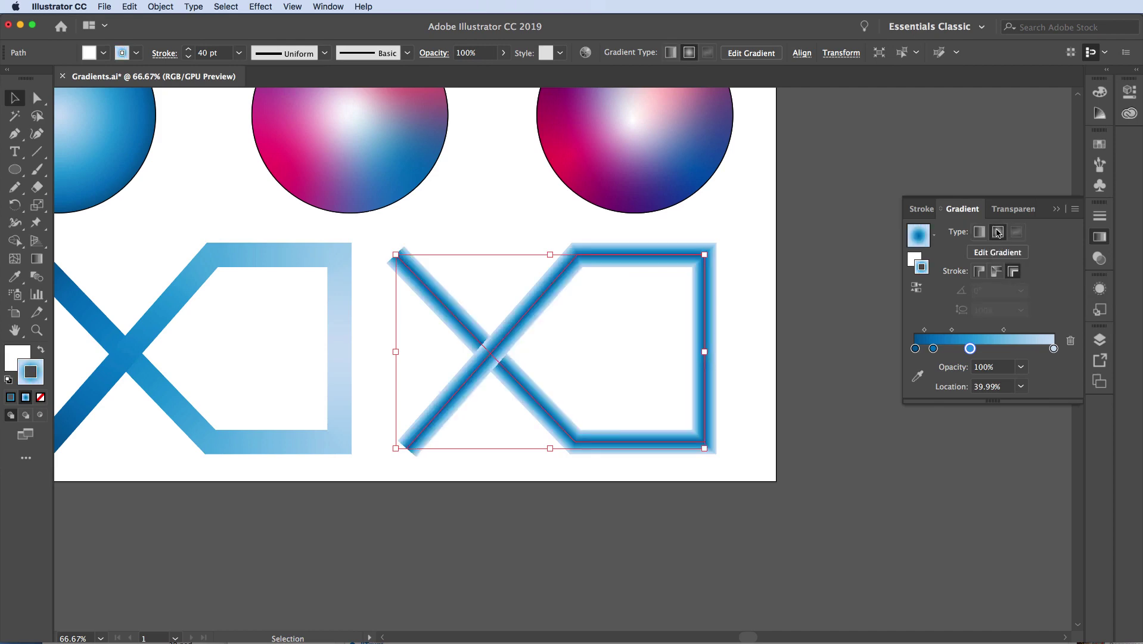
left_click(754, 249)
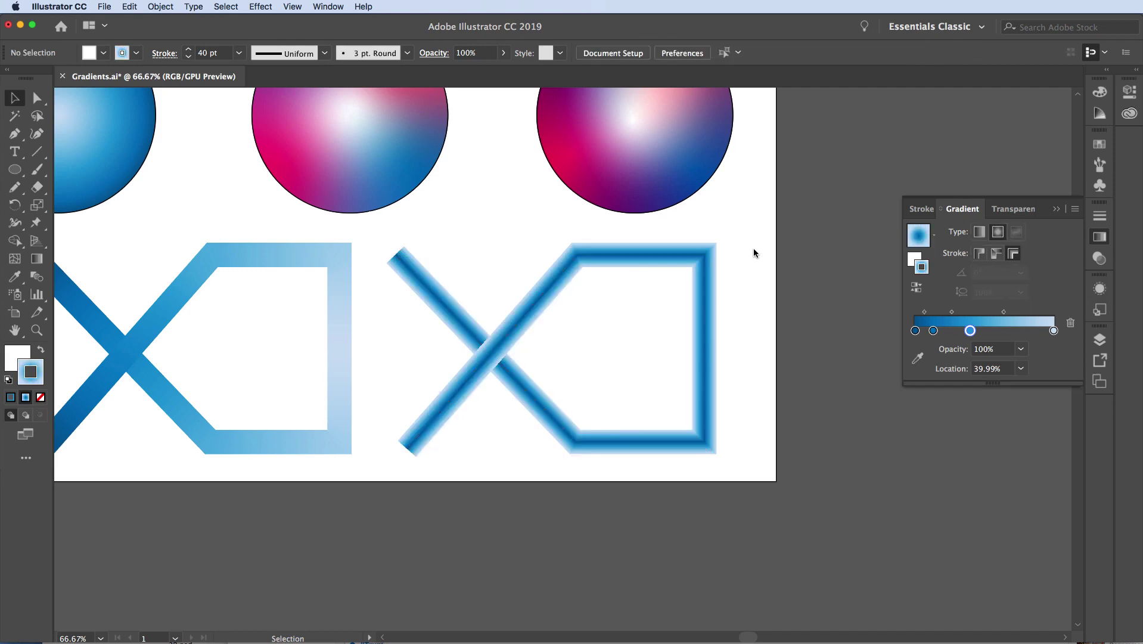
Reverse the third path's radial stroke gradient so the light colour runs along the centre, and deselect the path
left_click(716, 254)
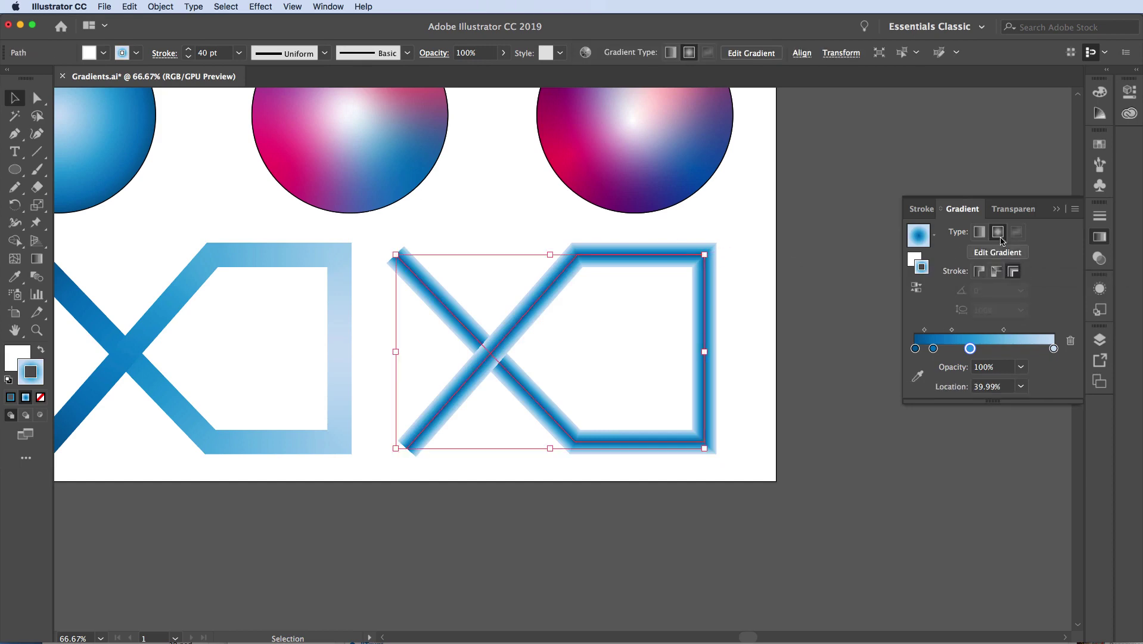
left_click(917, 287)
left_click(752, 226)
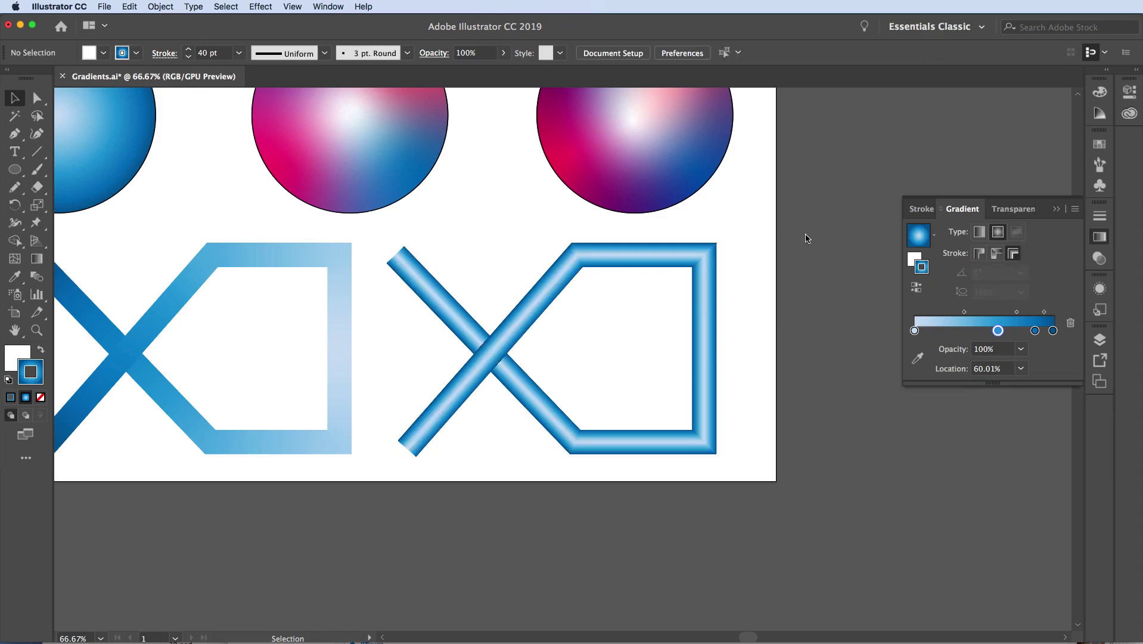